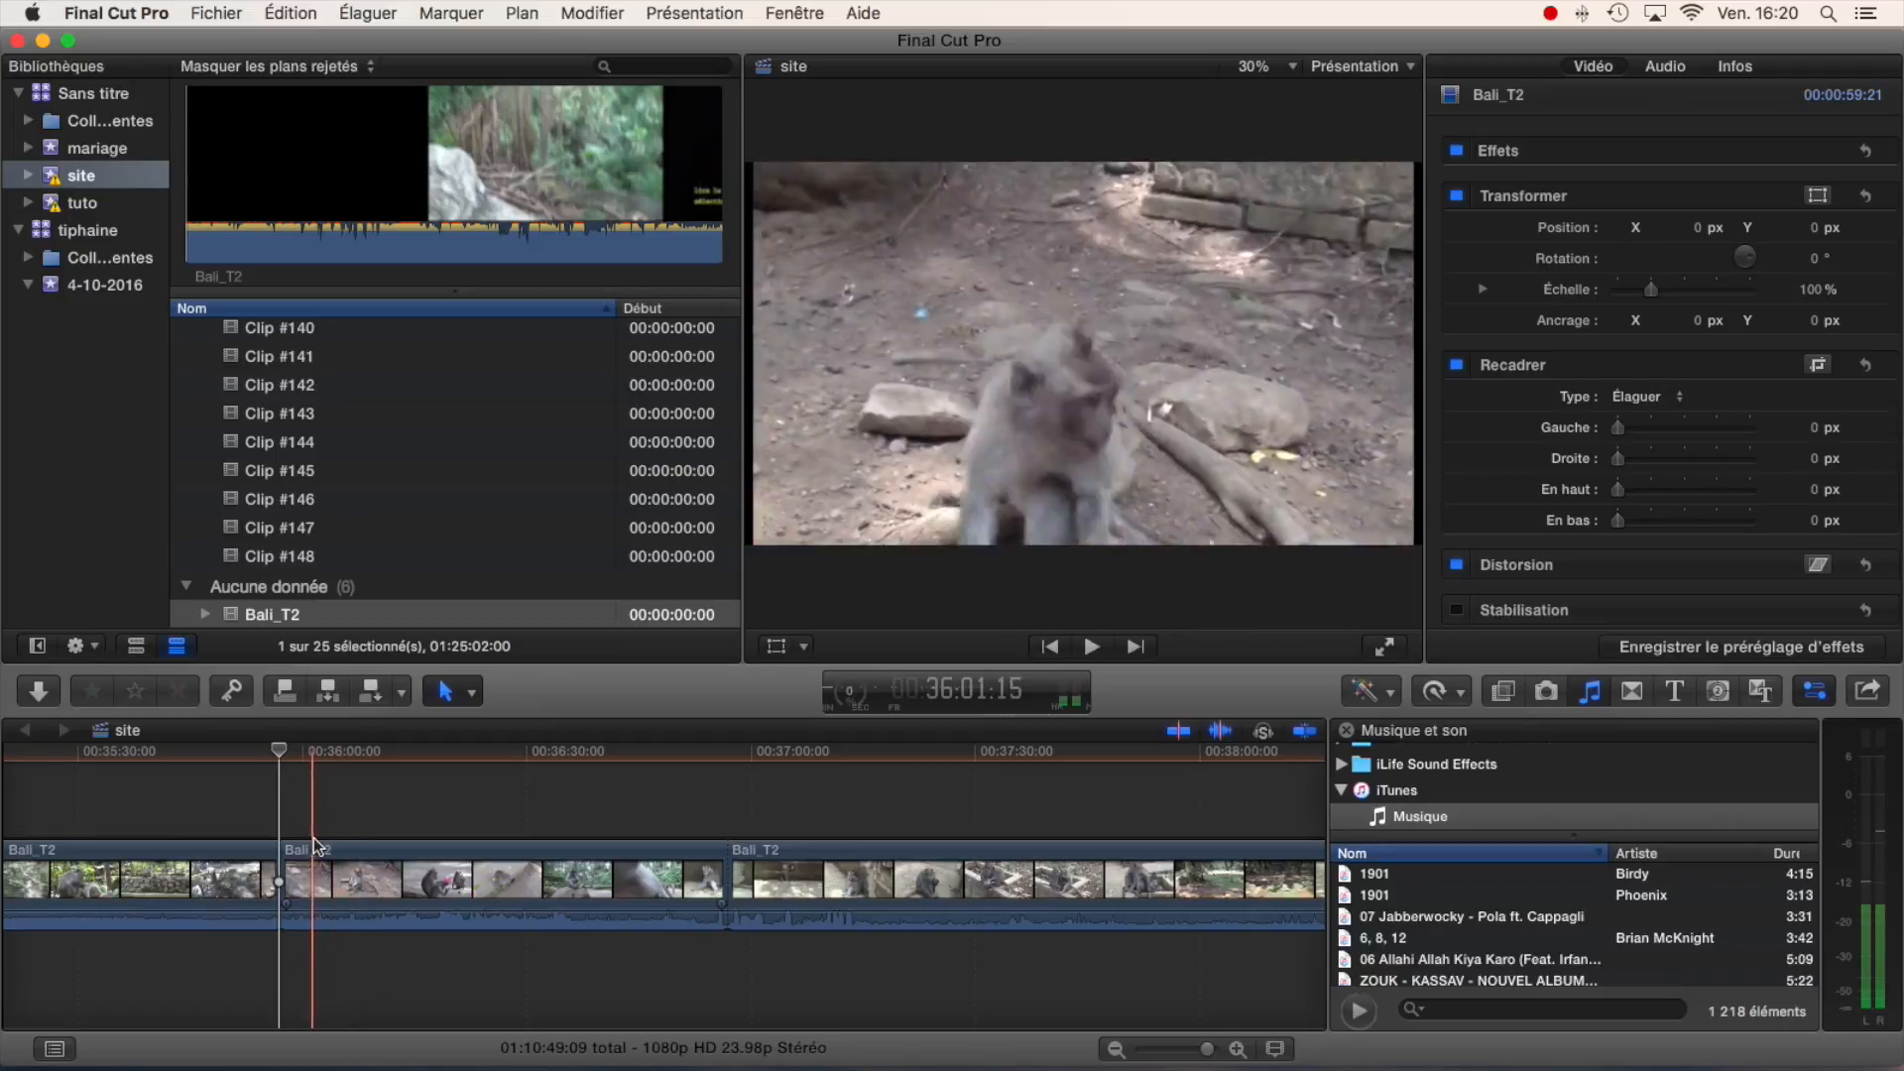
- Play through the Bali_T2 clip and split it with the Blade tool at about 36:09:15
key("space")
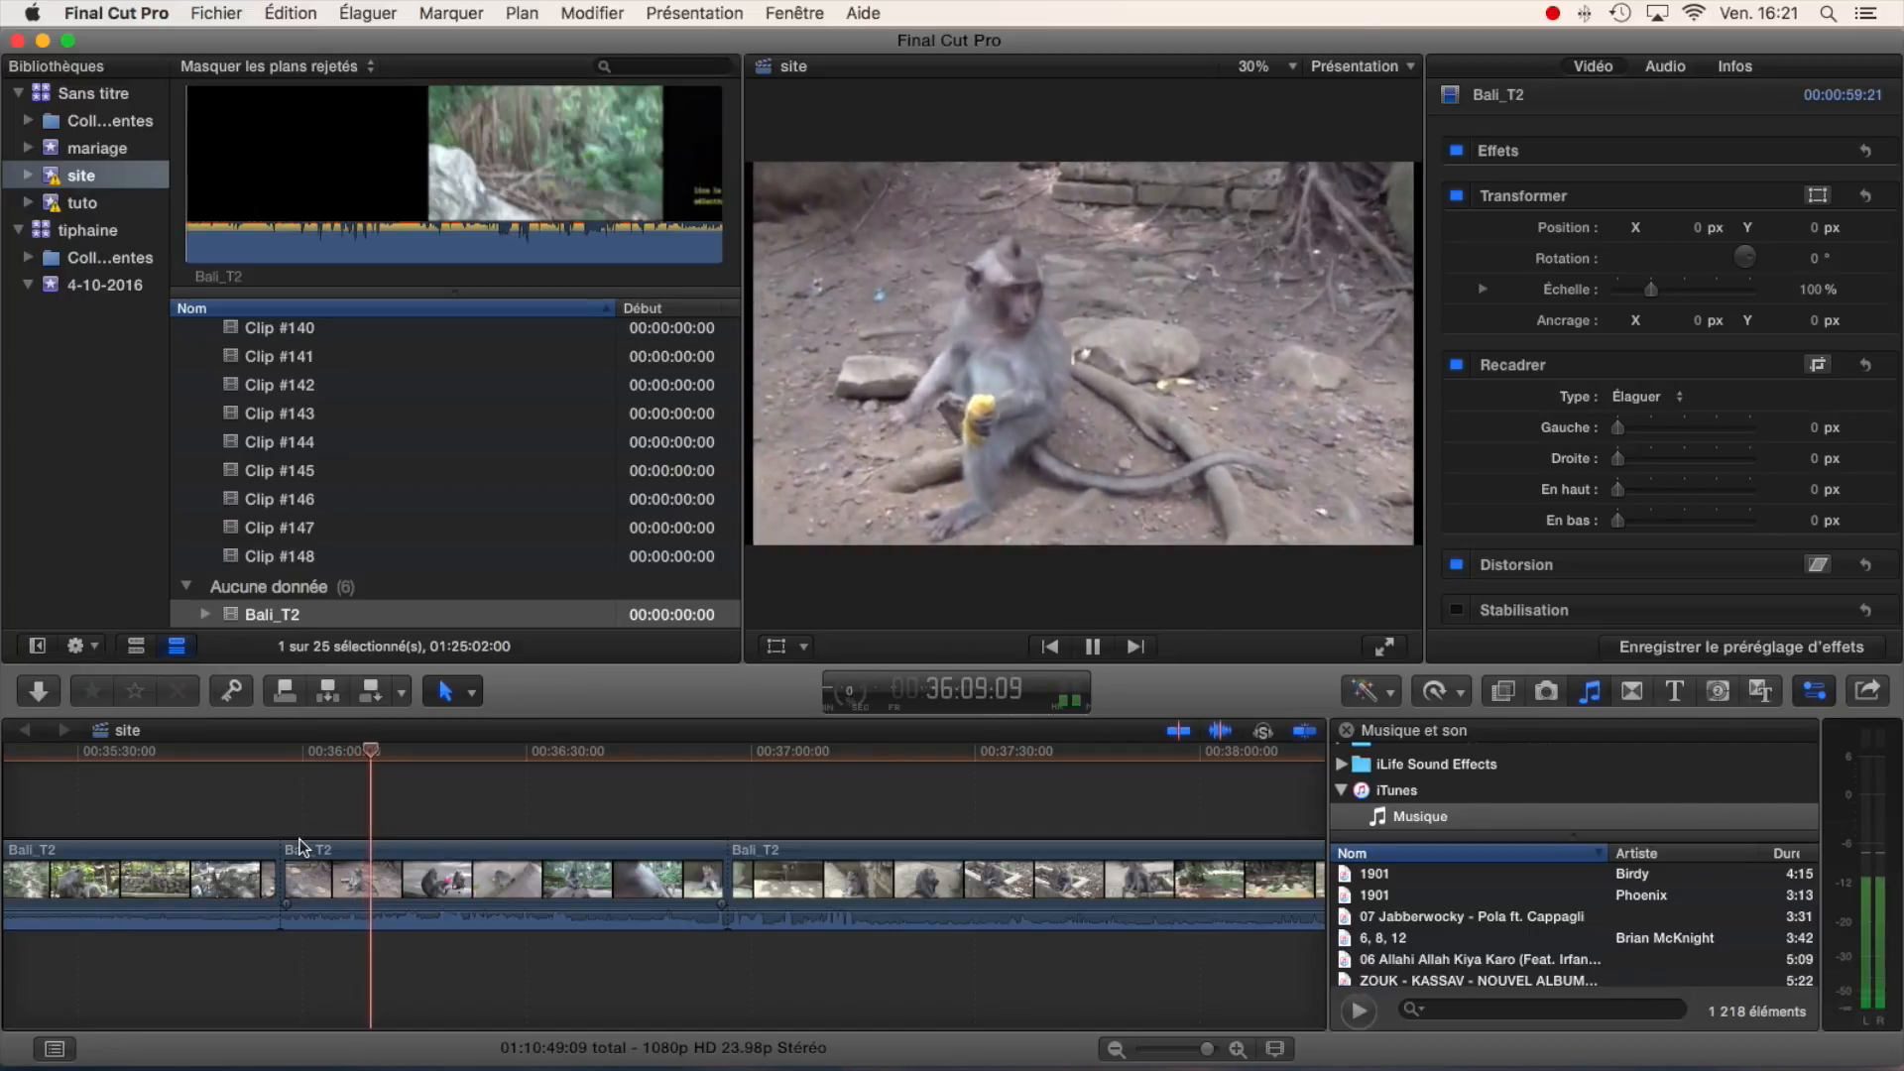
key("space")
key("b")
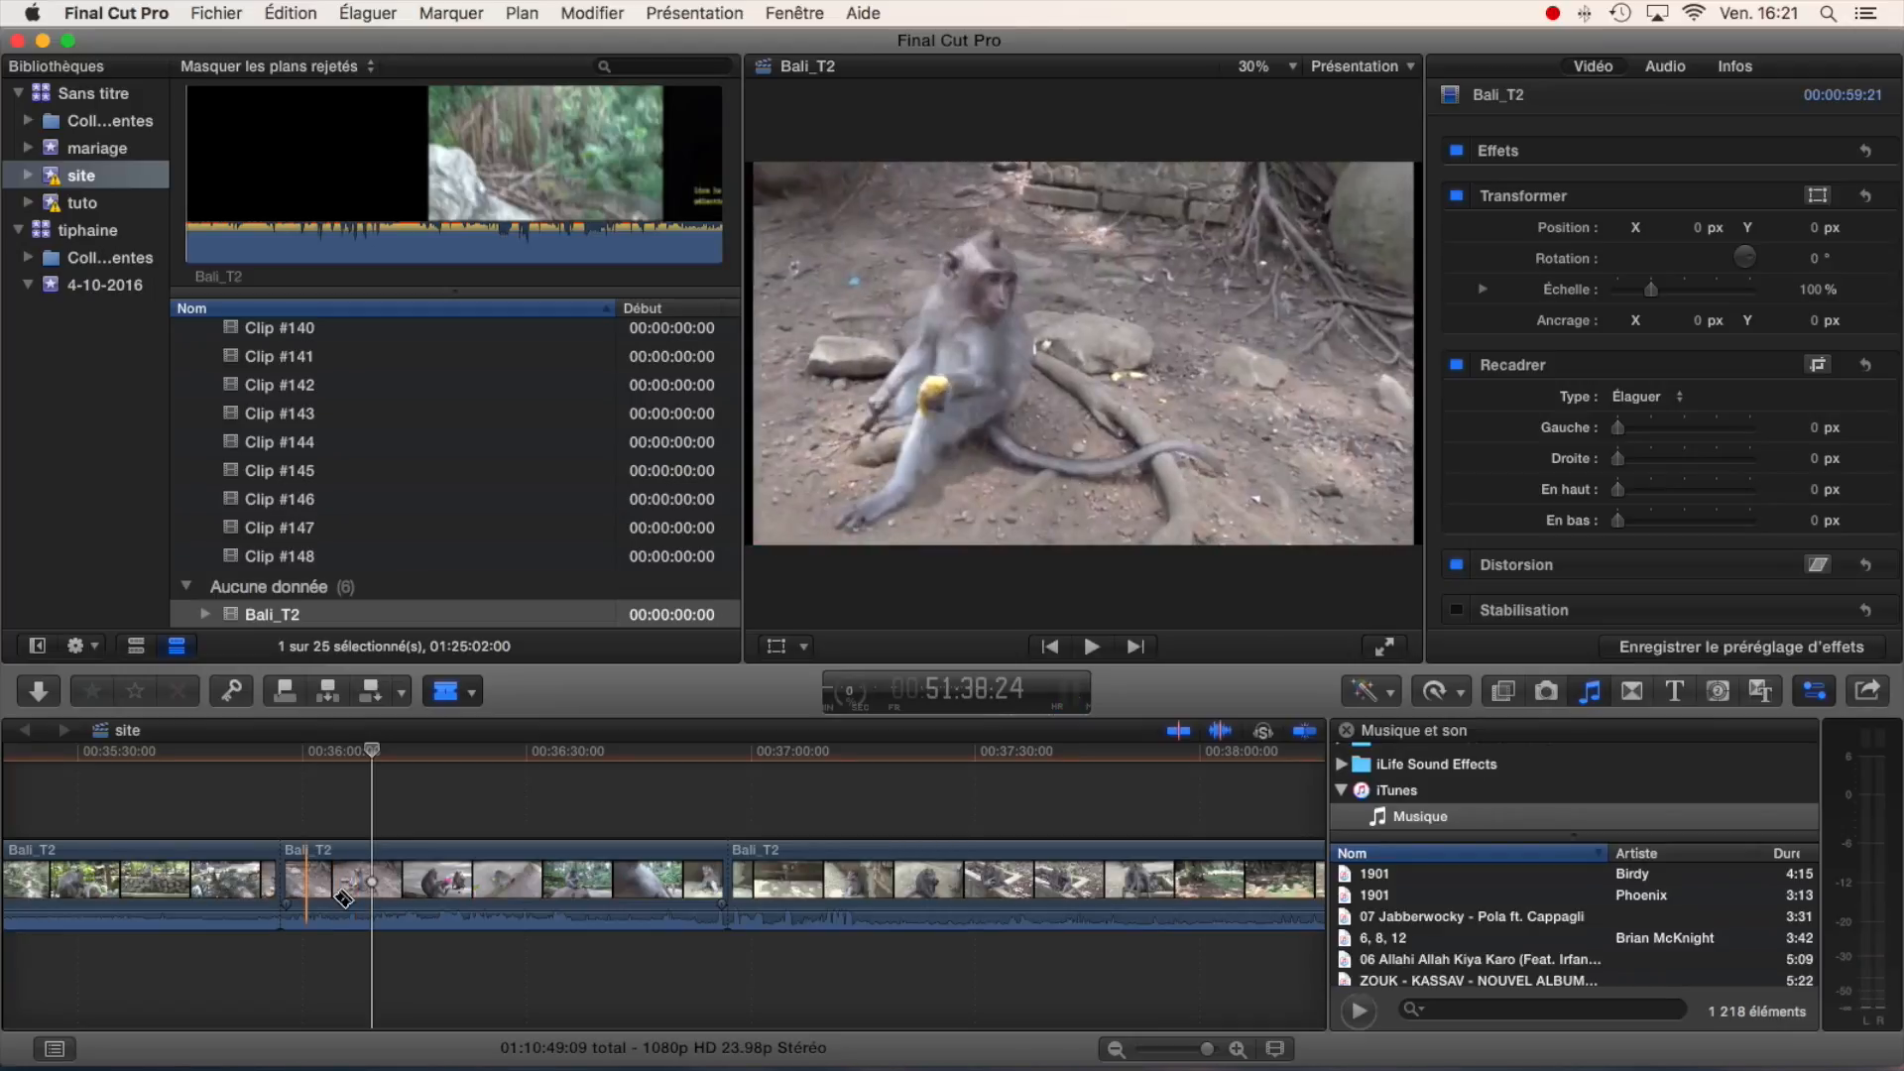
left_click(381, 883)
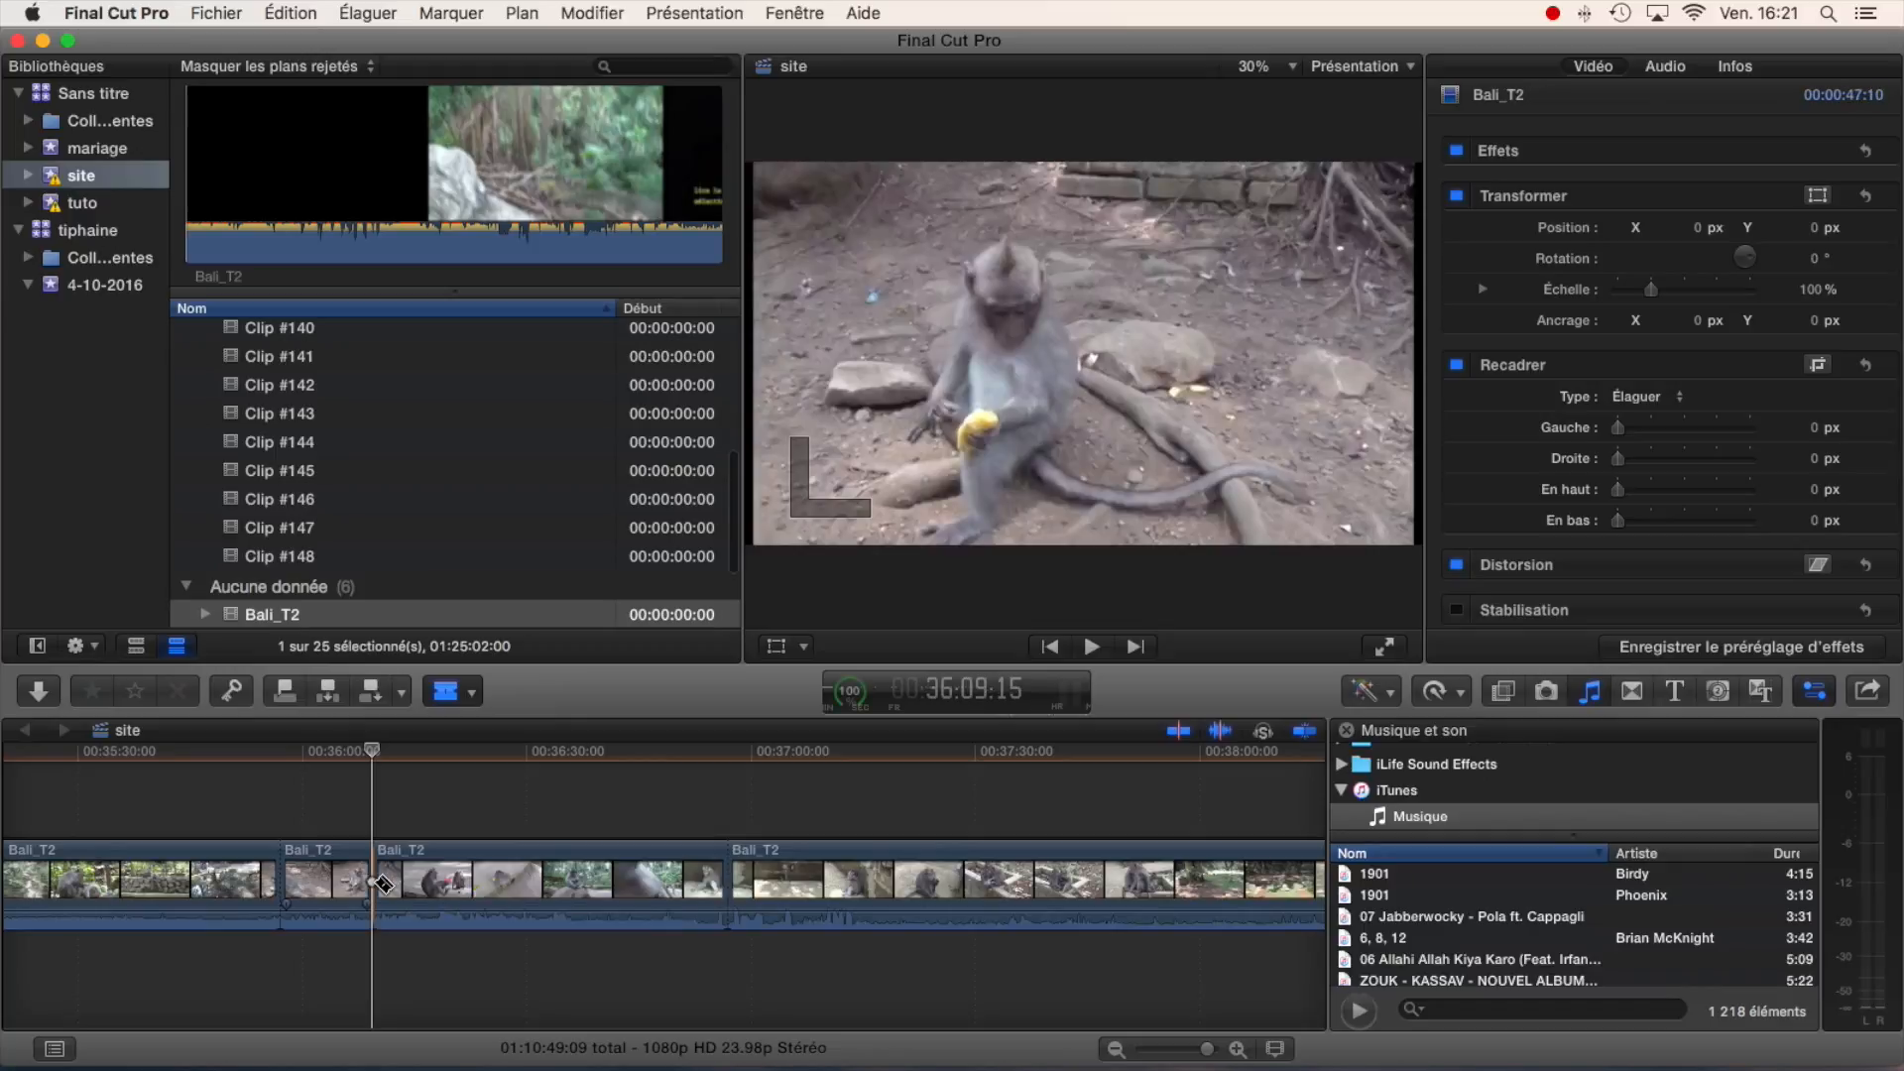
key("a")
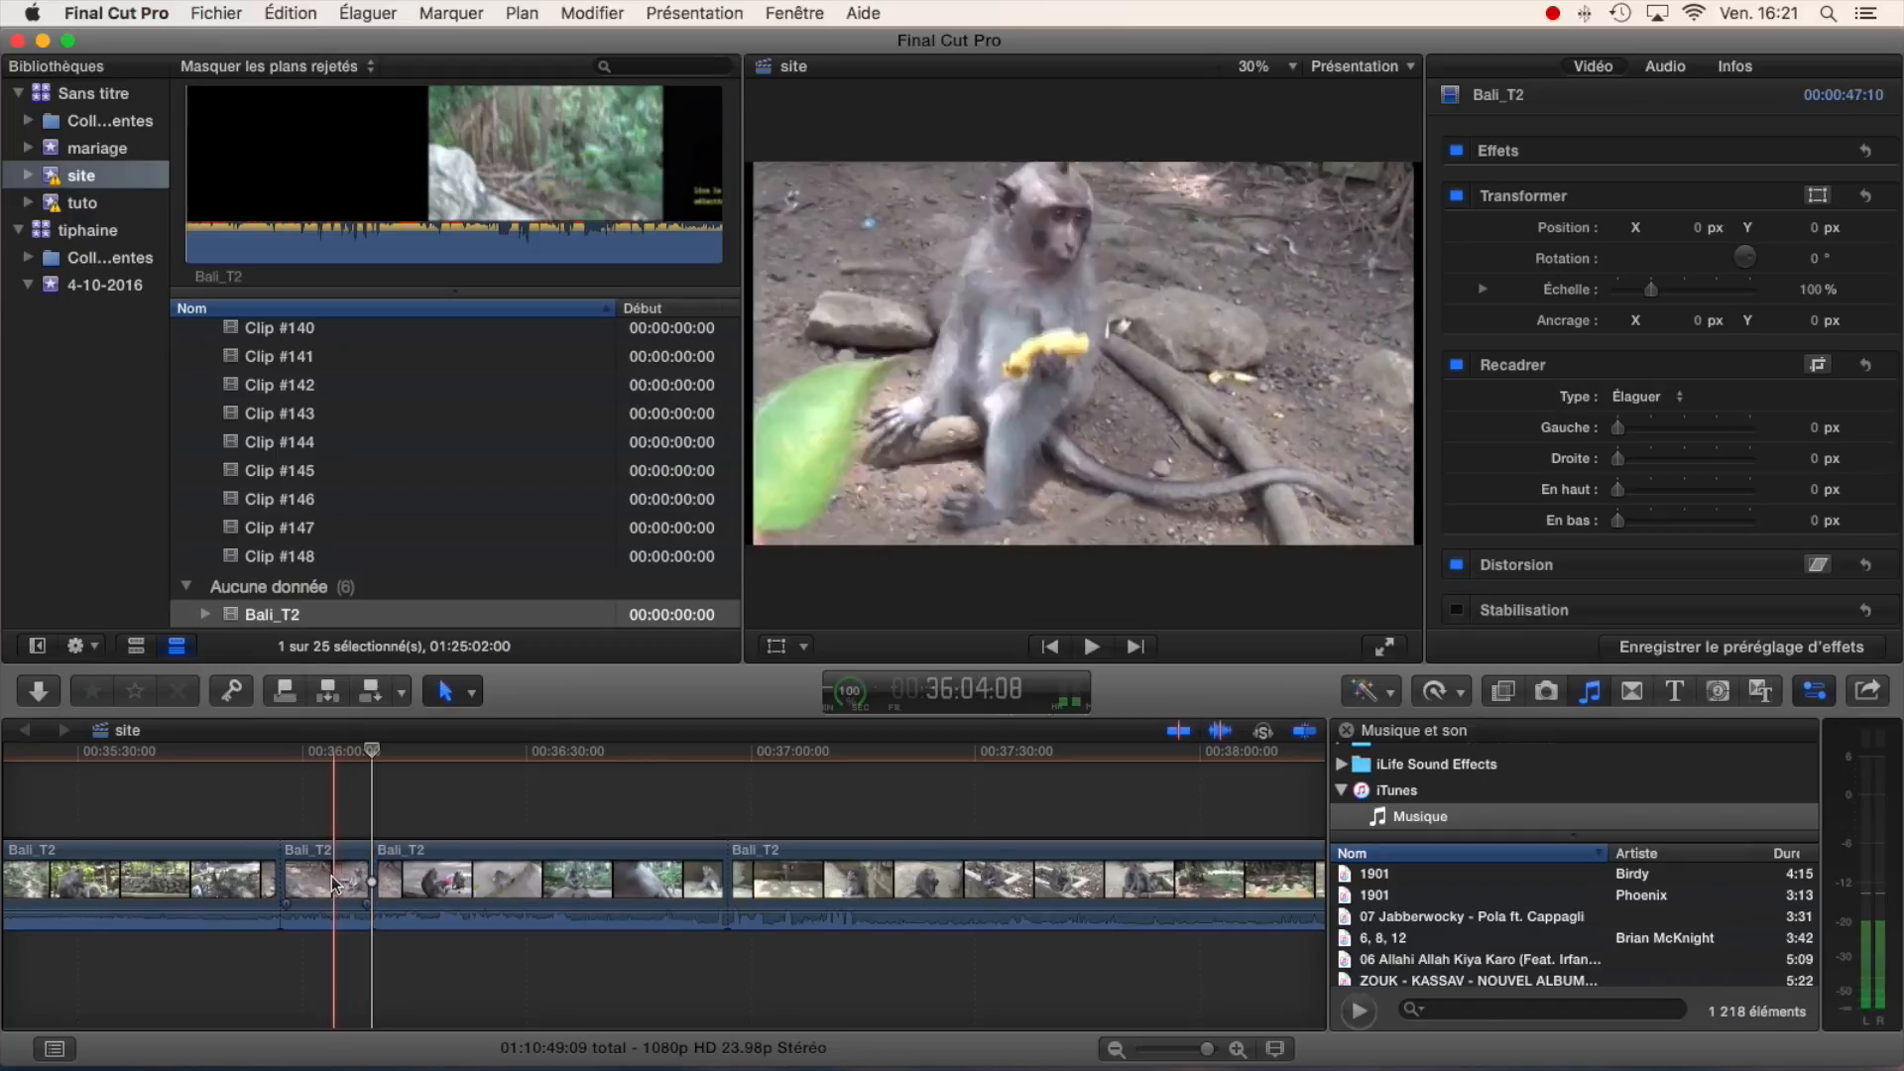
- Slow the short Bali_T2 segment before the cut to 50% speed
left_click(332, 873)
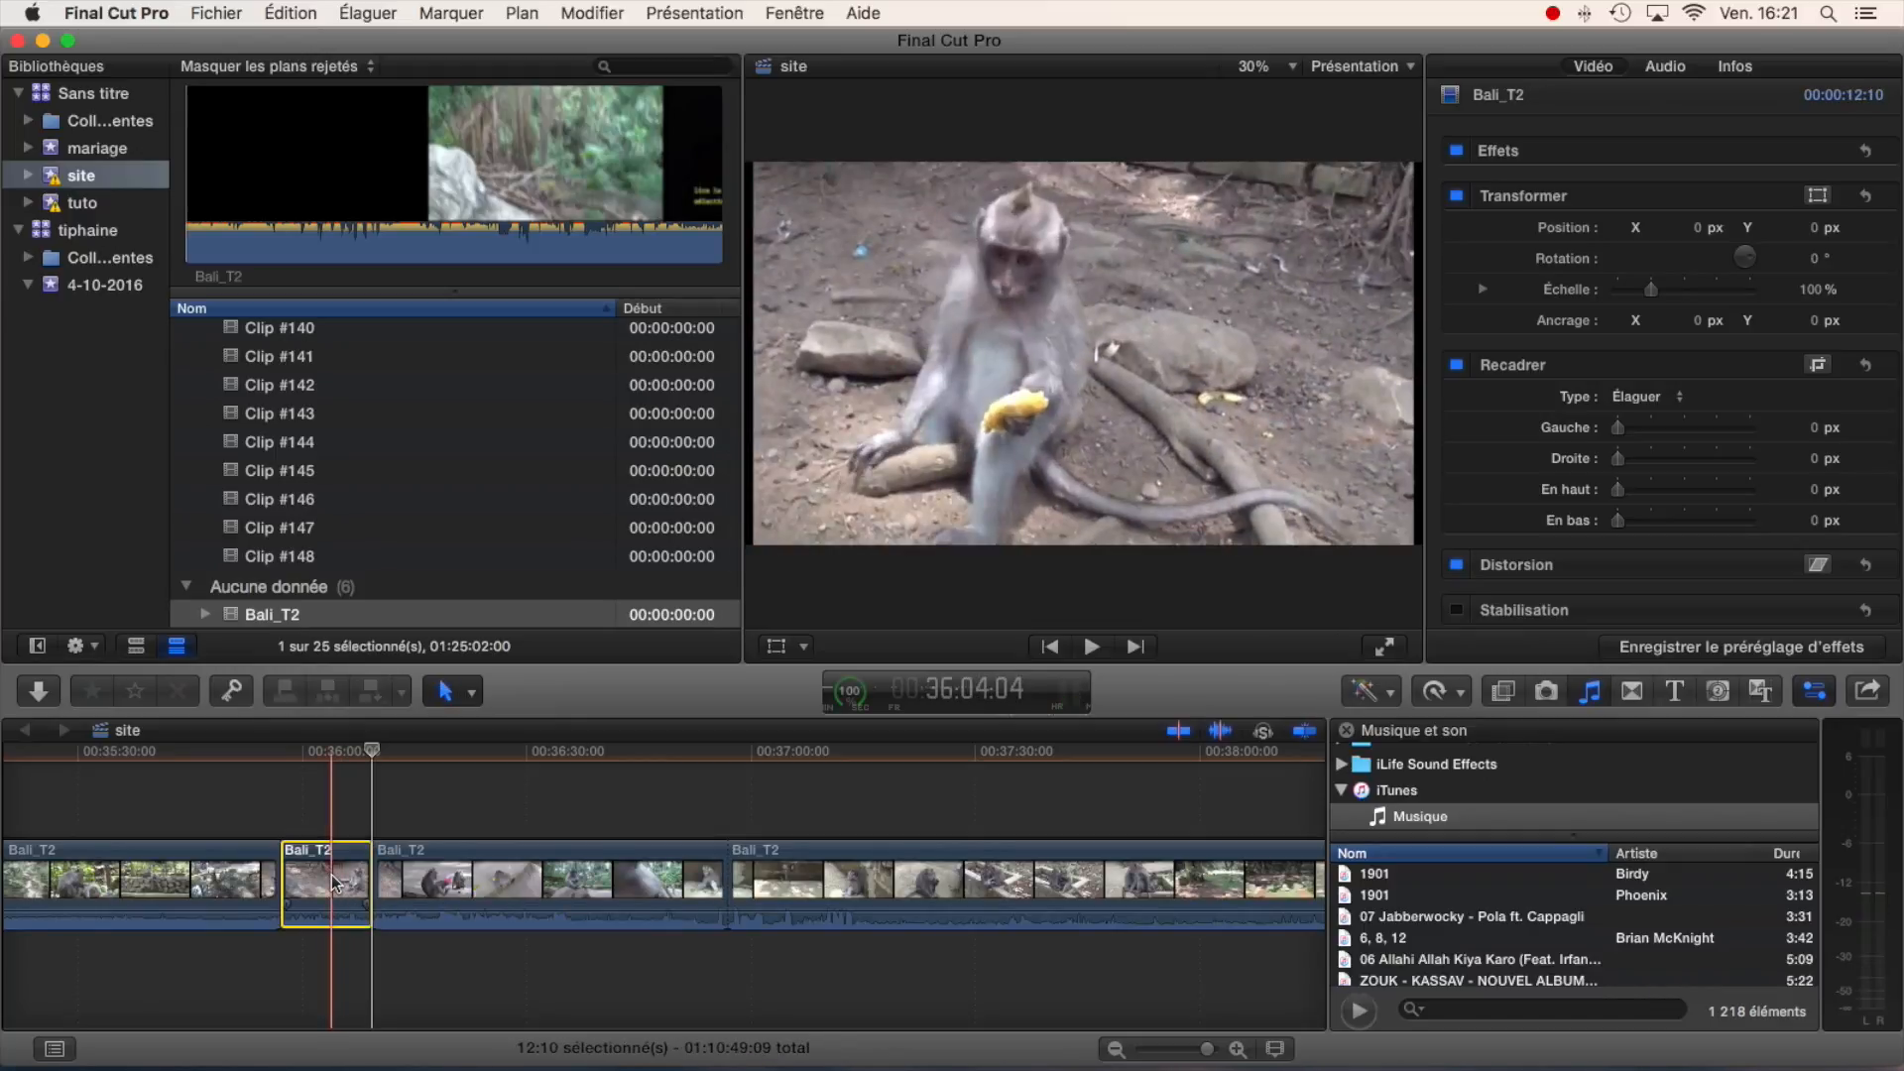
left_click(1462, 696)
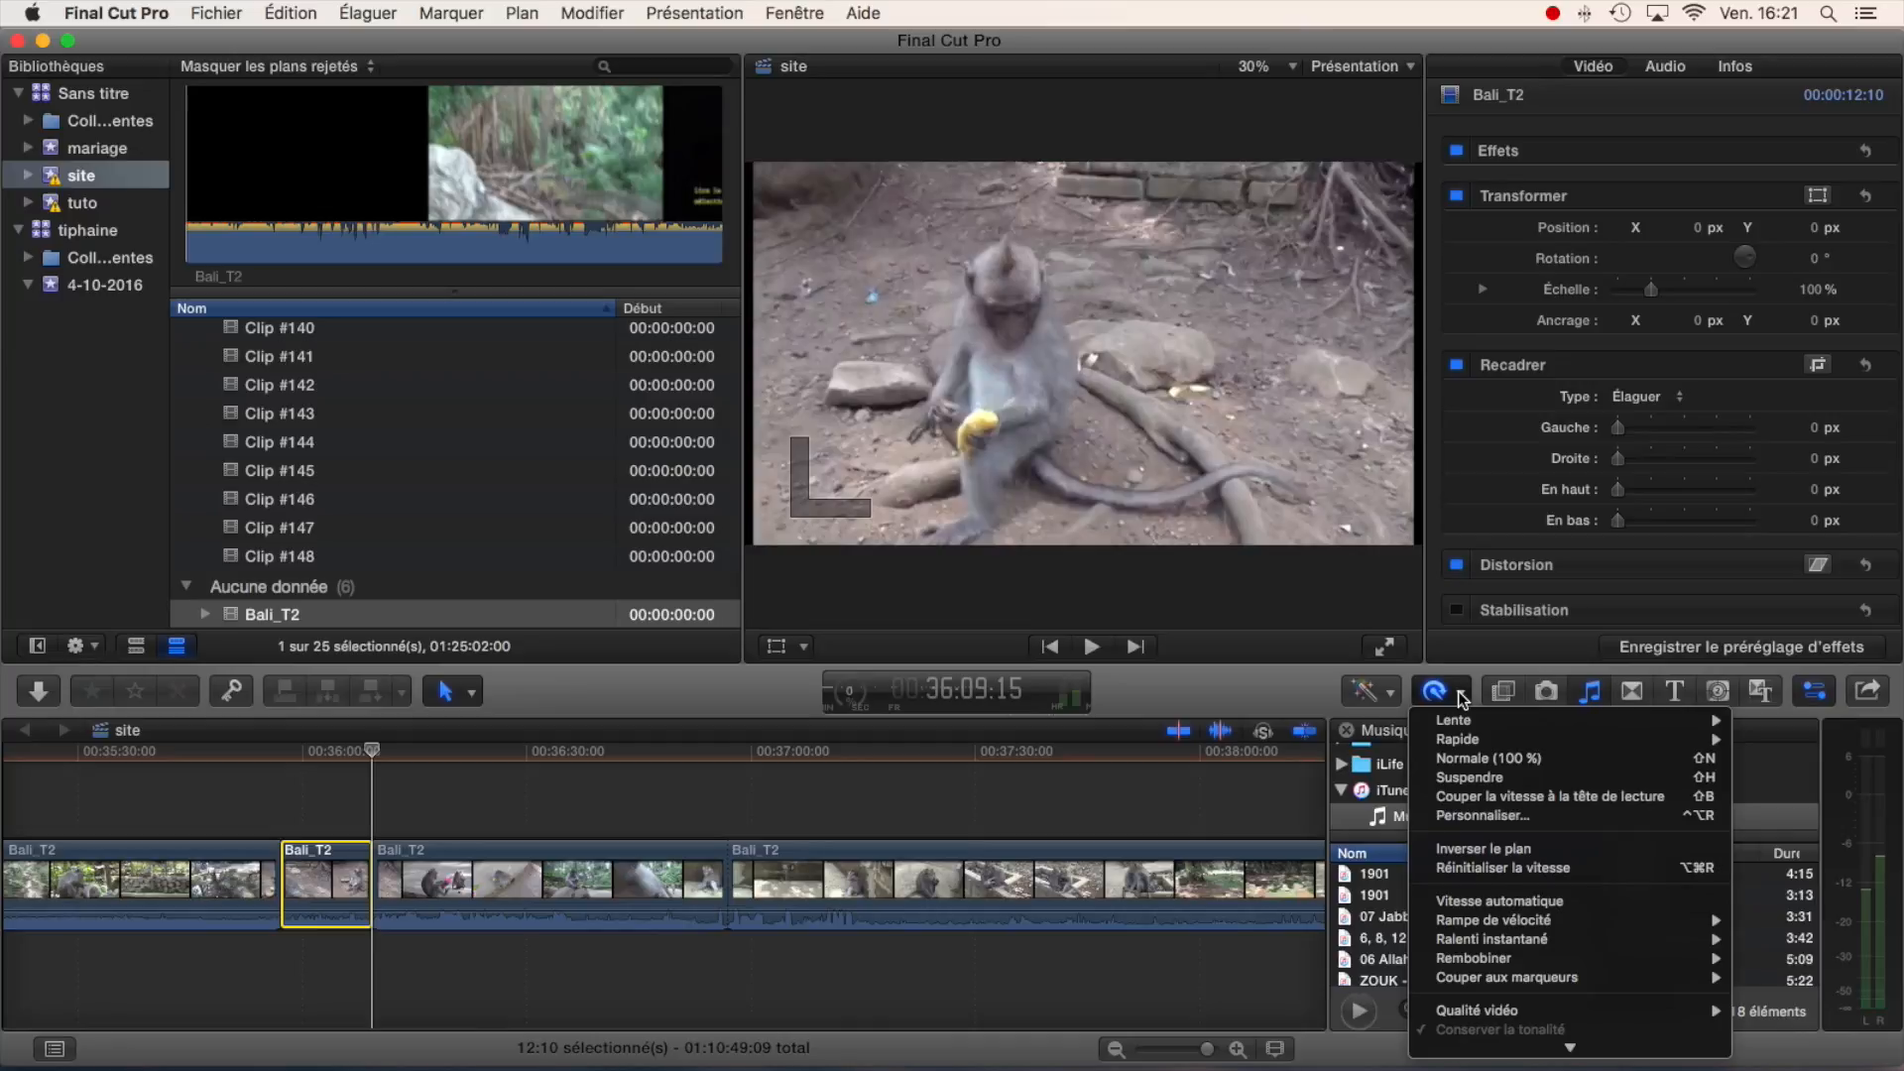
mouse_move(1465, 742)
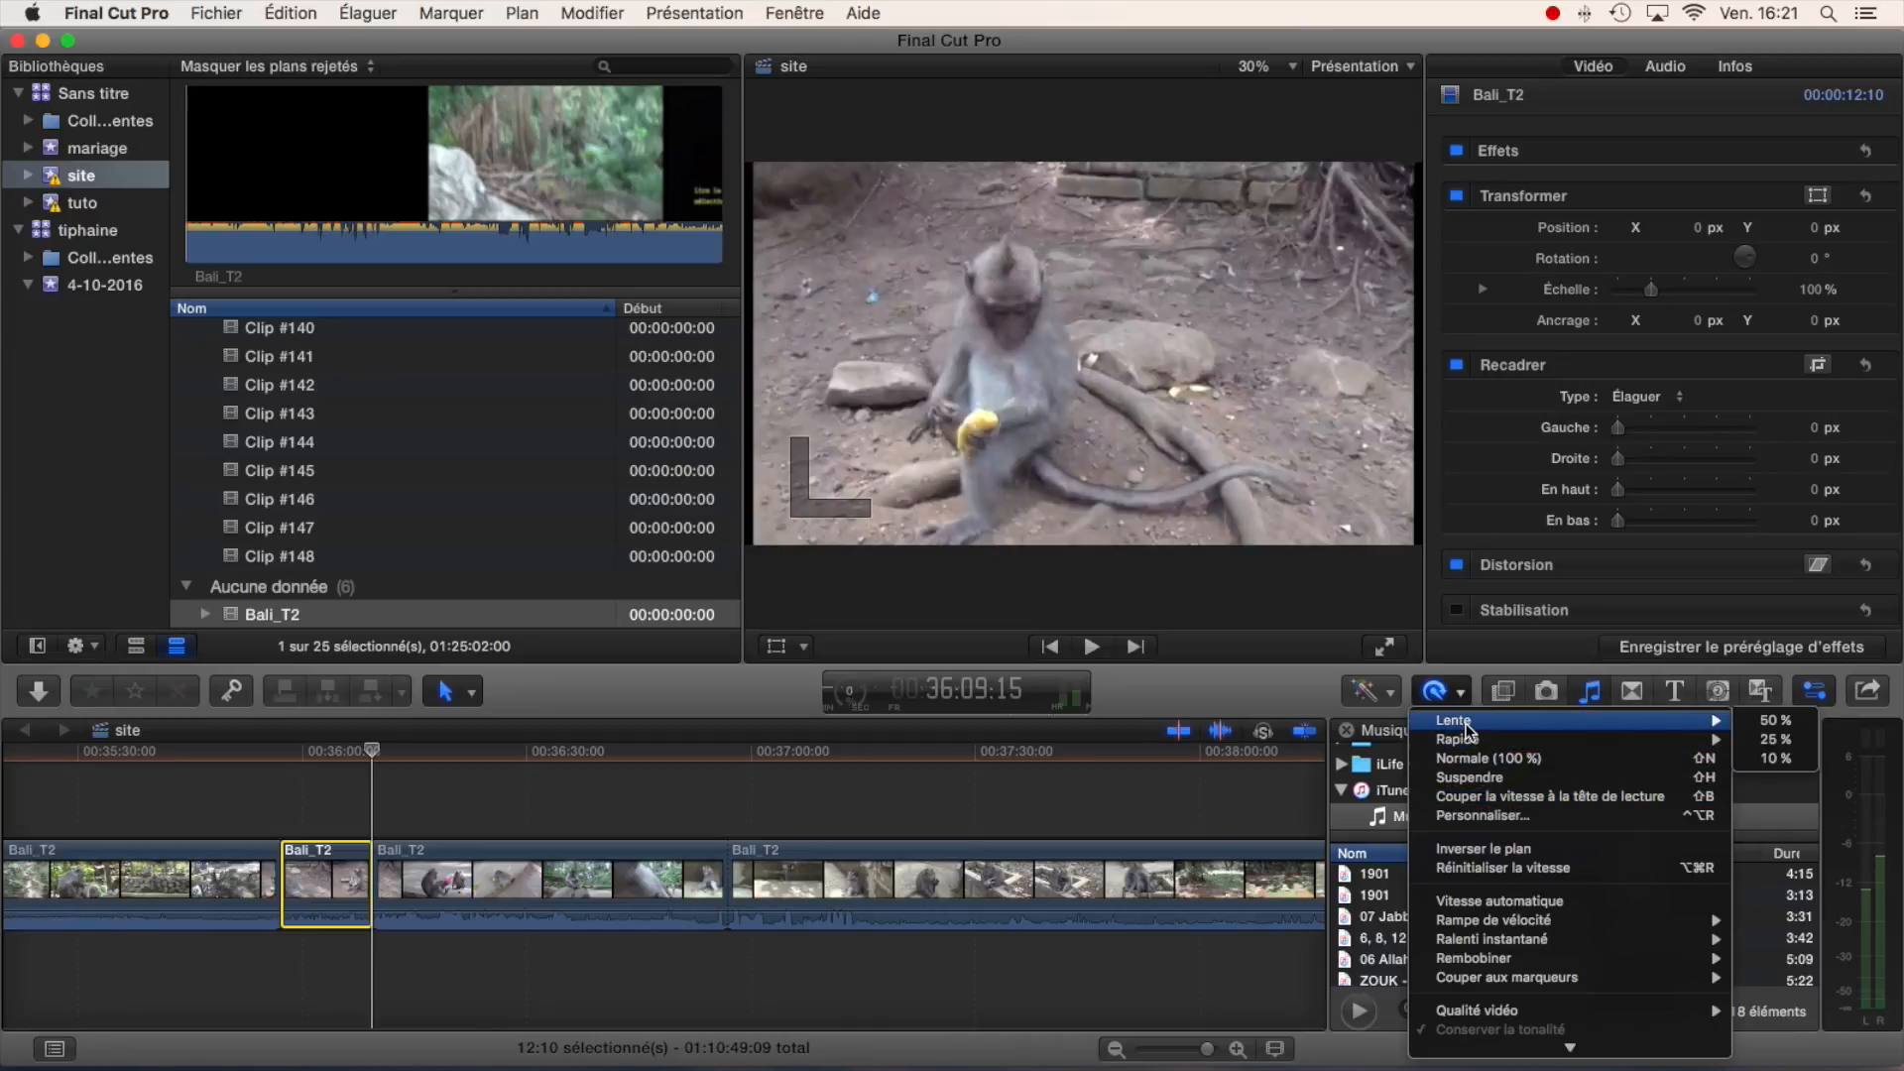
left_click(1775, 721)
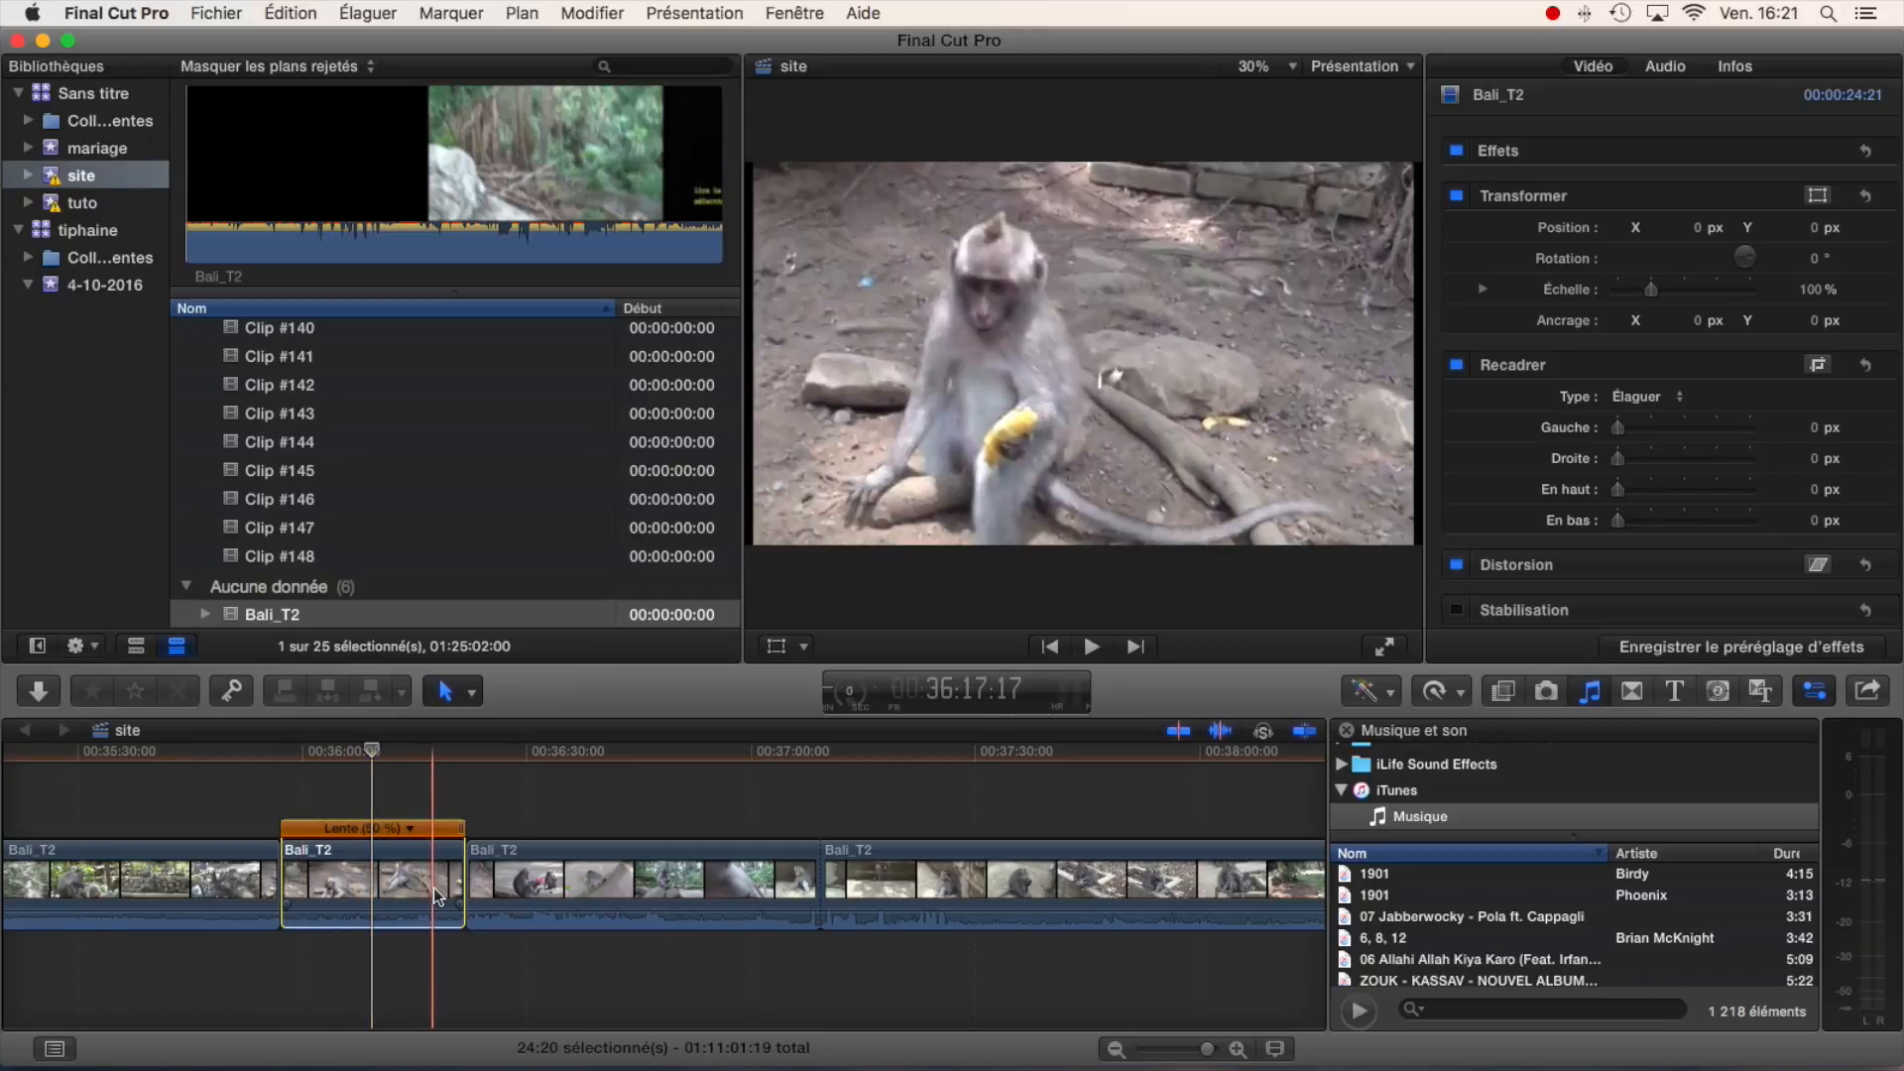
- Set the selected segment's slow motion to 25% and play back its beginning
left_click(1443, 693)
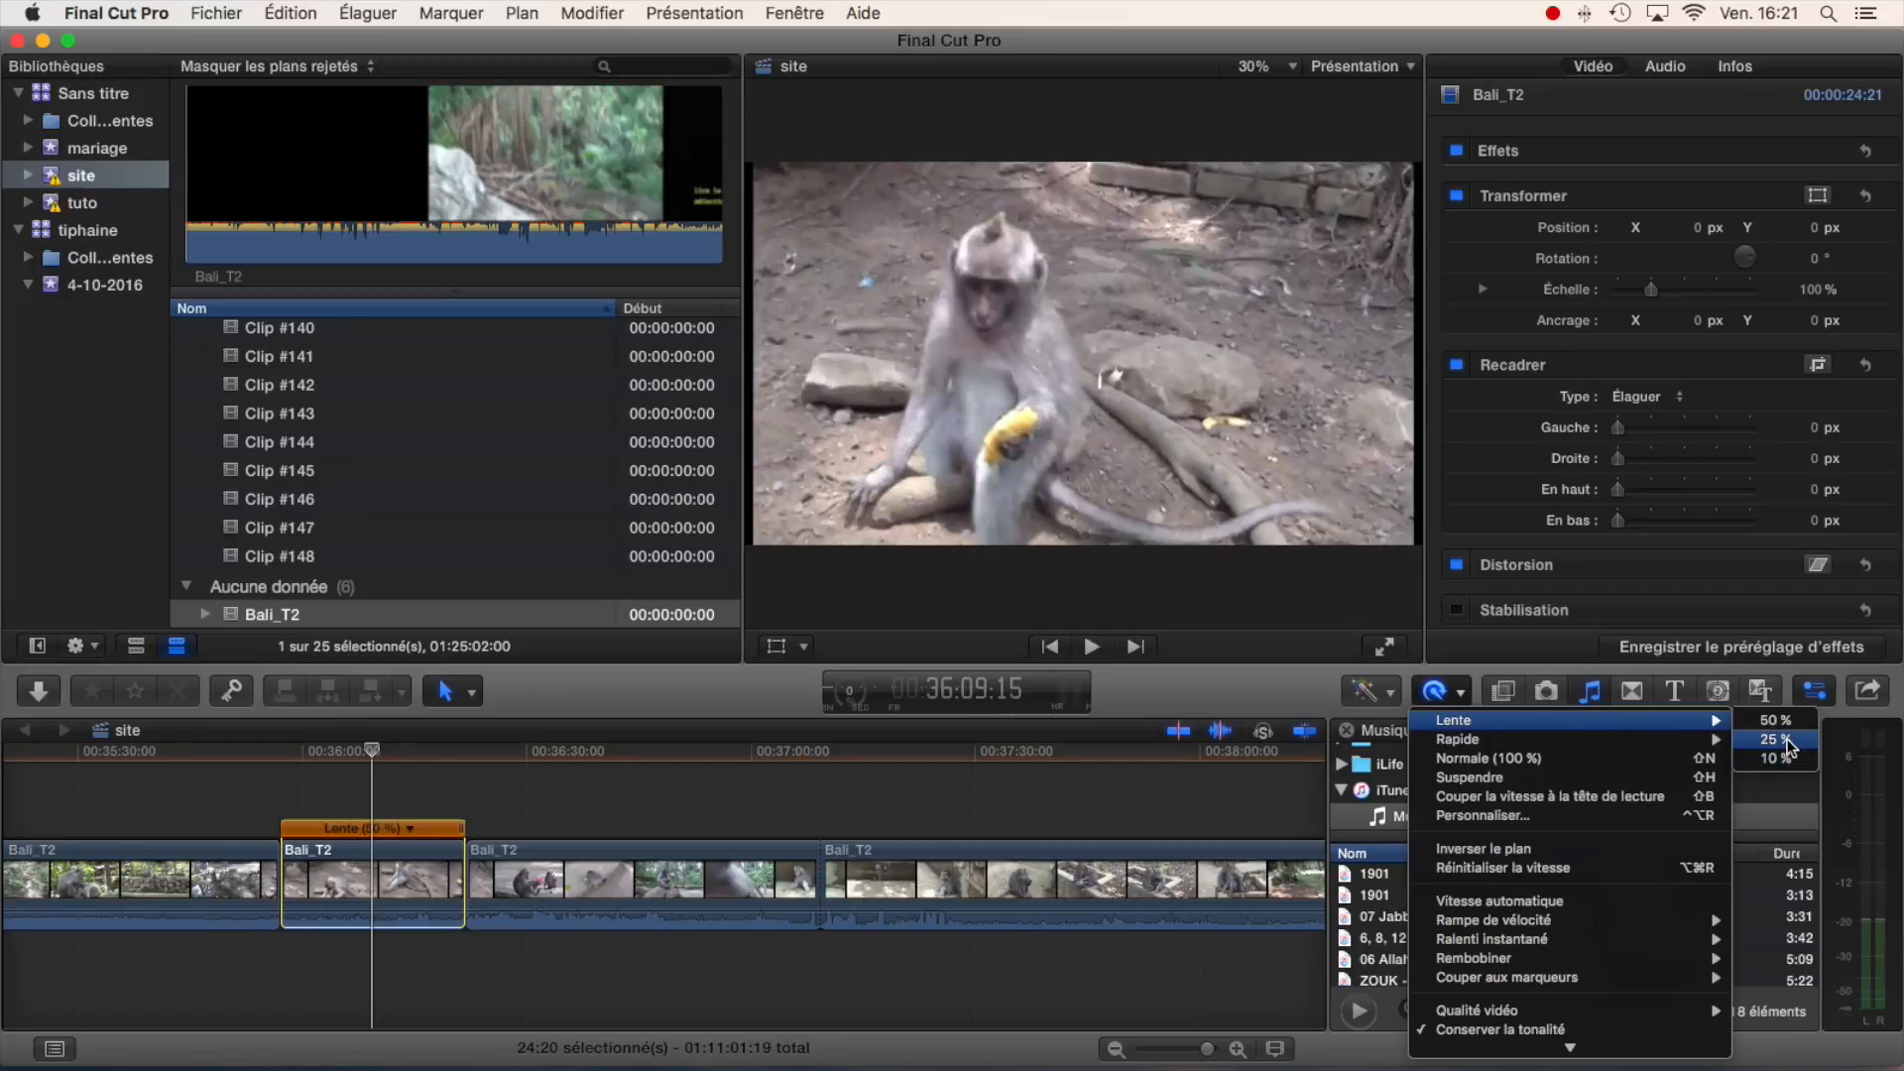
left_click(1787, 740)
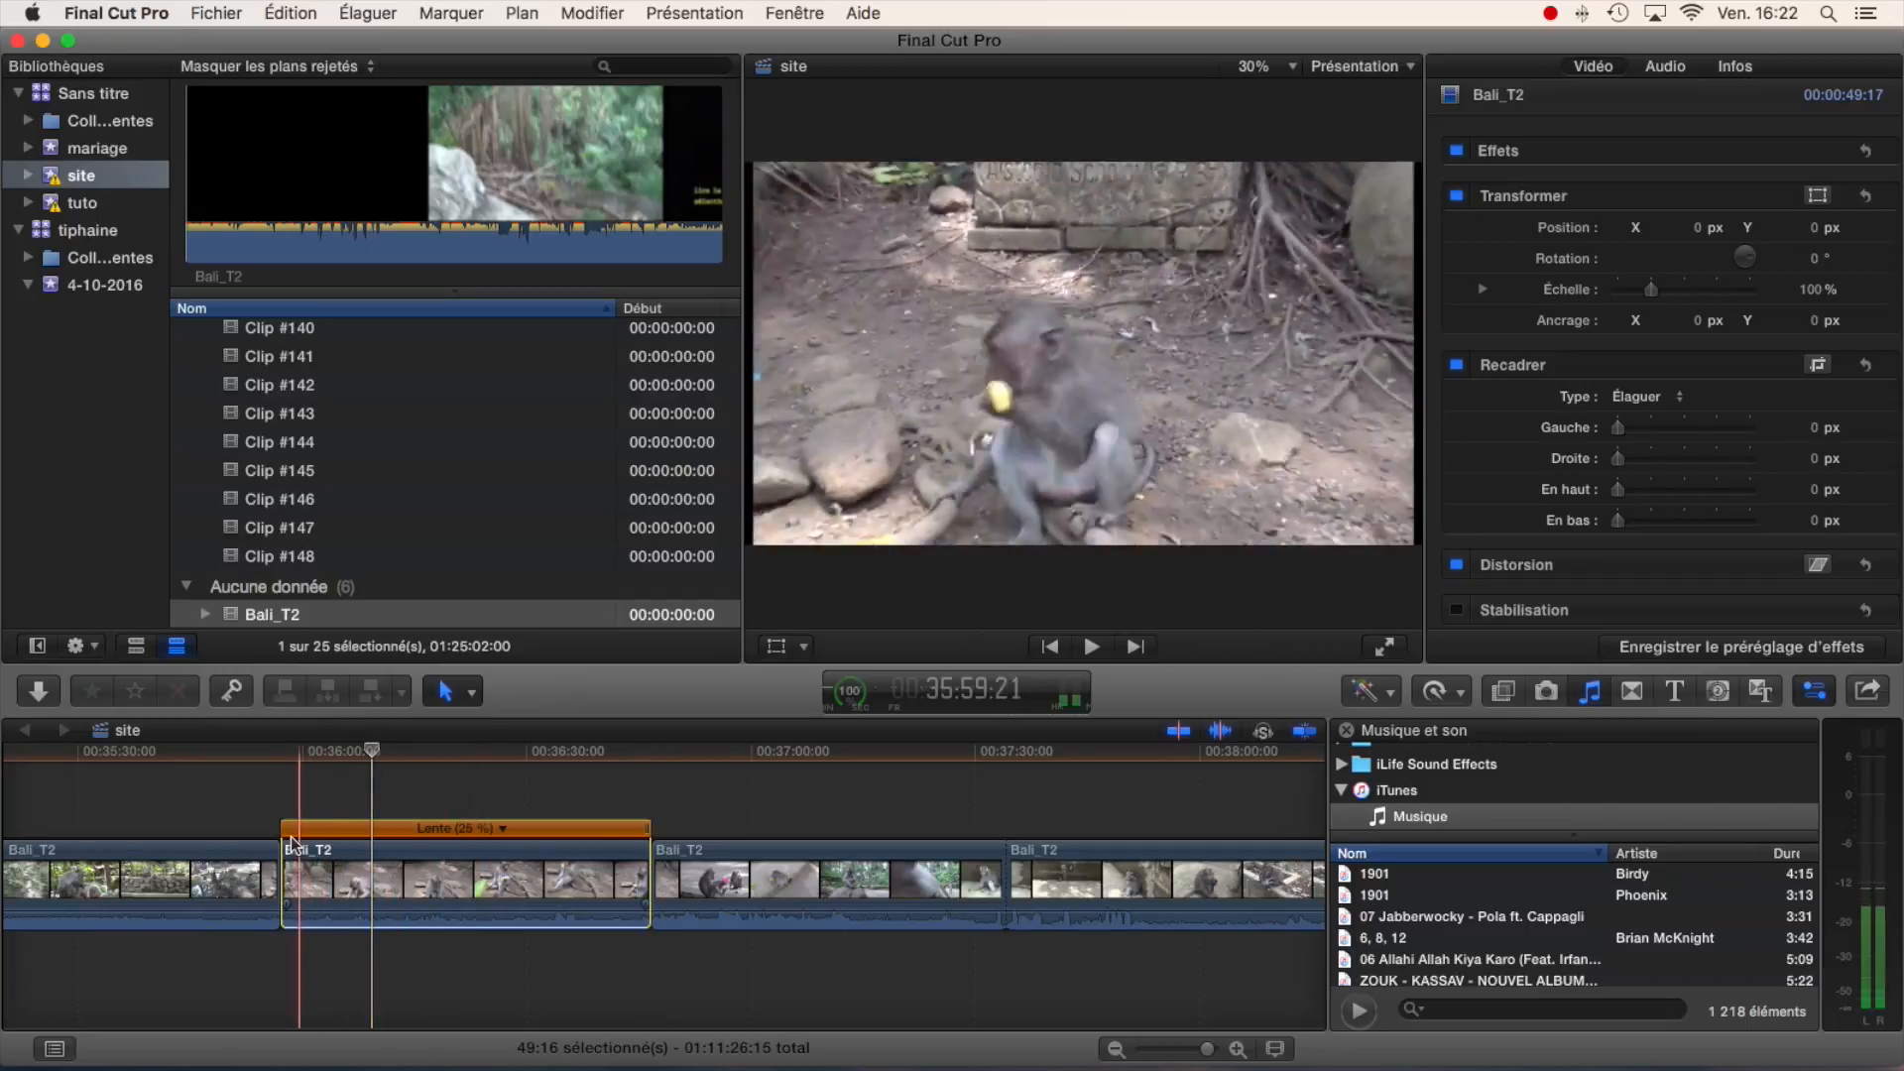
key("space")
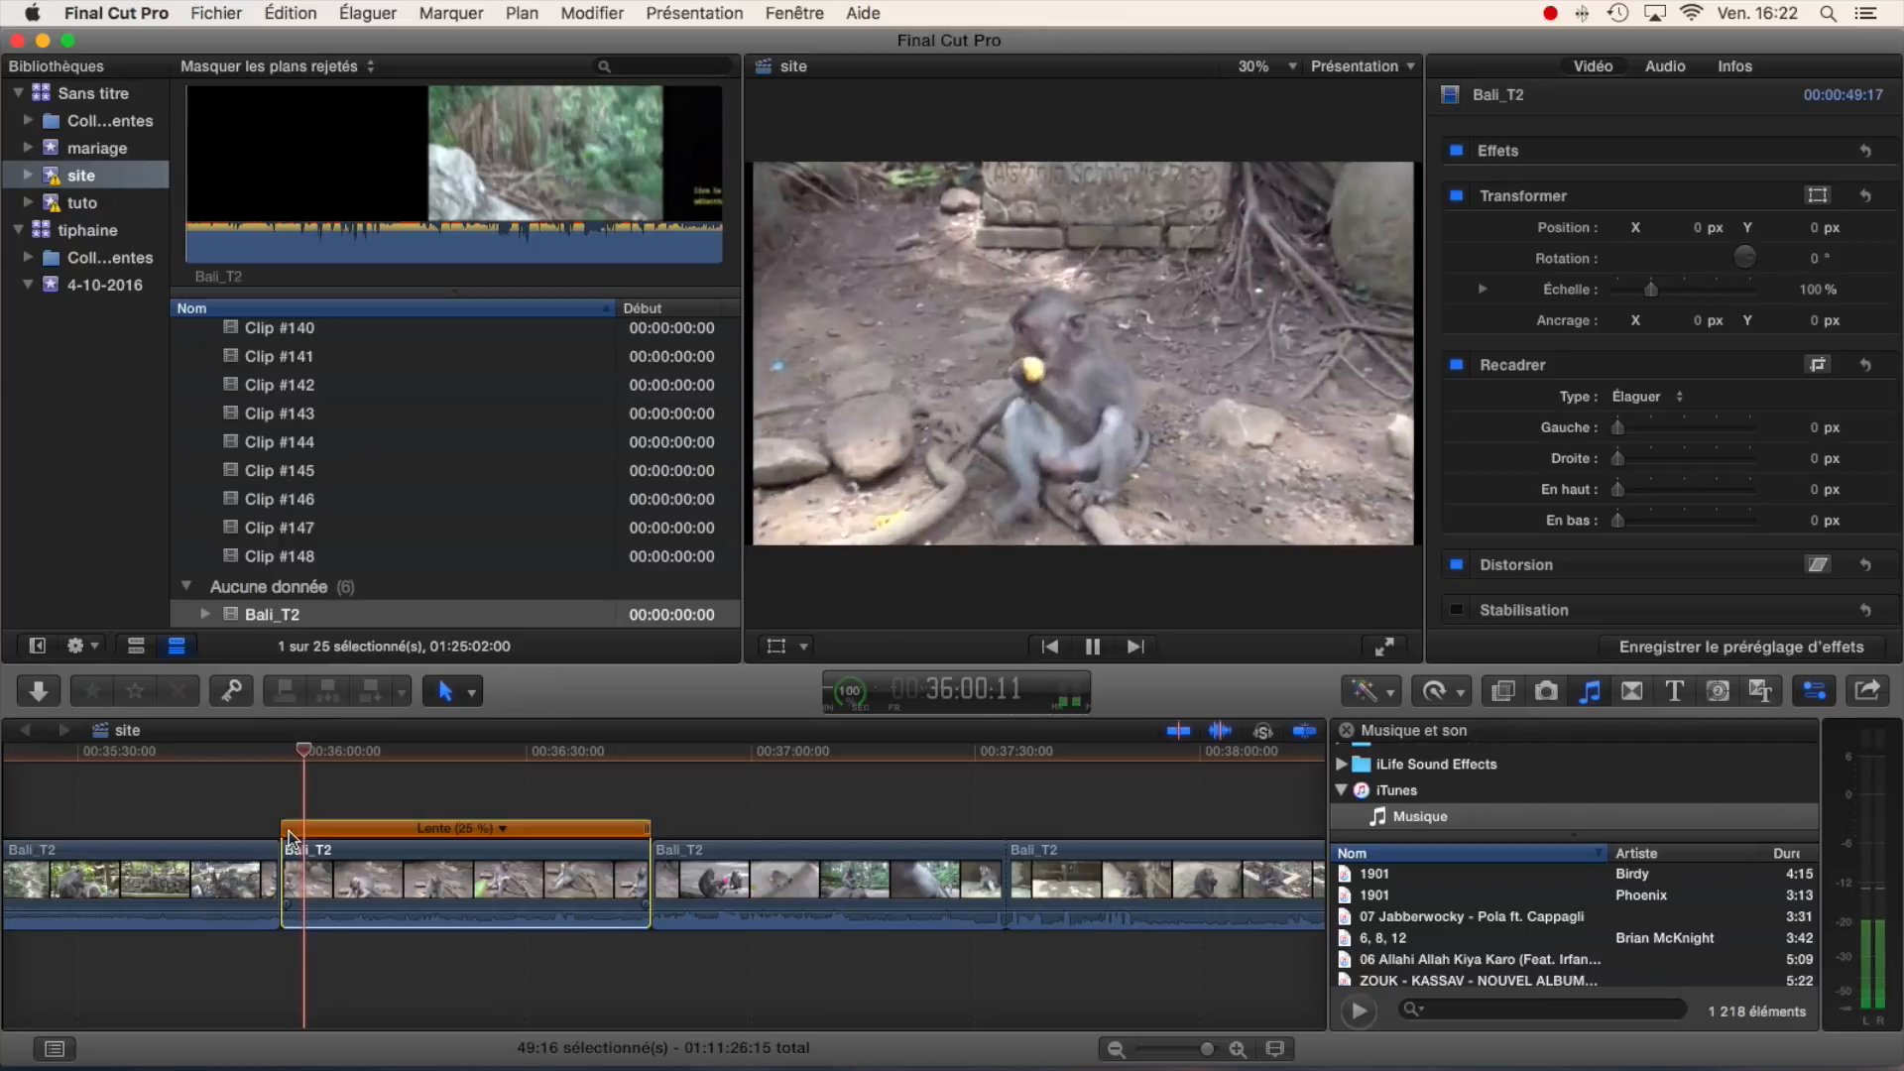
key("space")
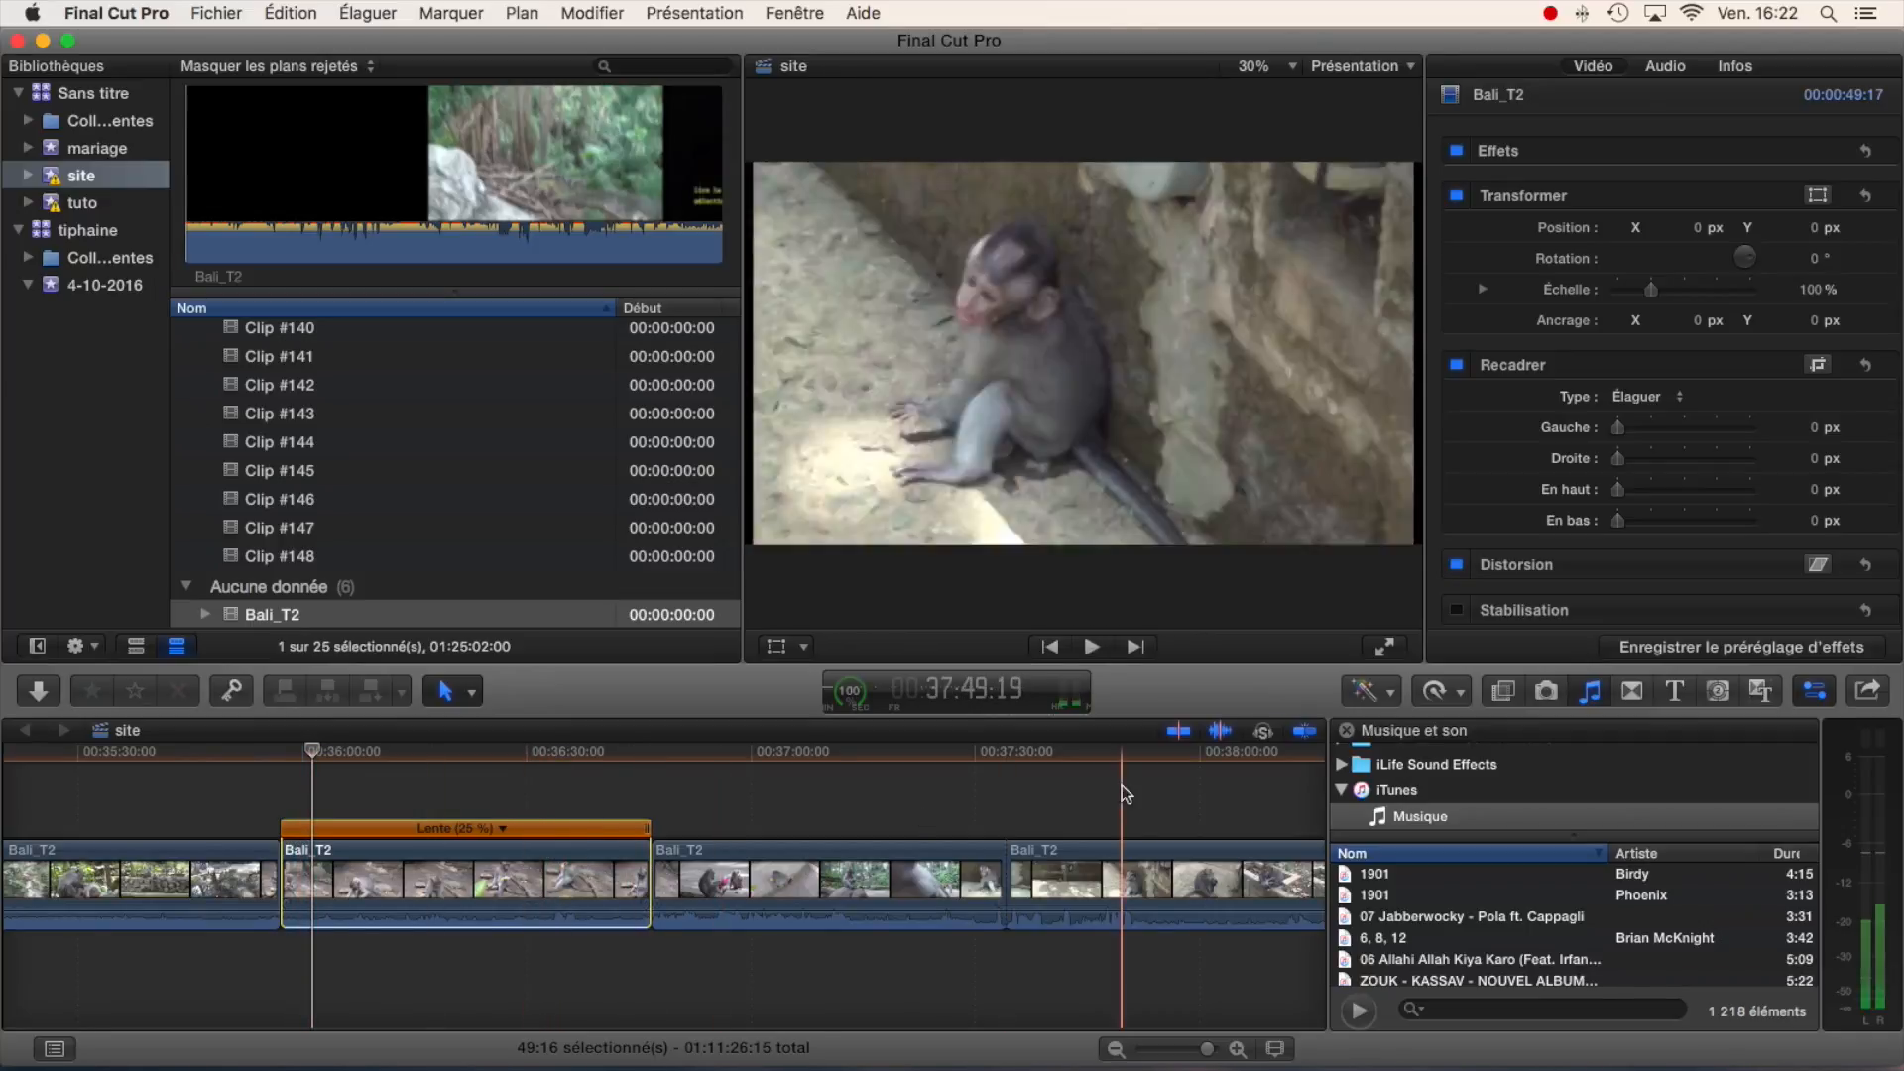
- Speed the selected segment up to 4x for a short playback, and restore its normal speed (100%)
left_click(1448, 695)
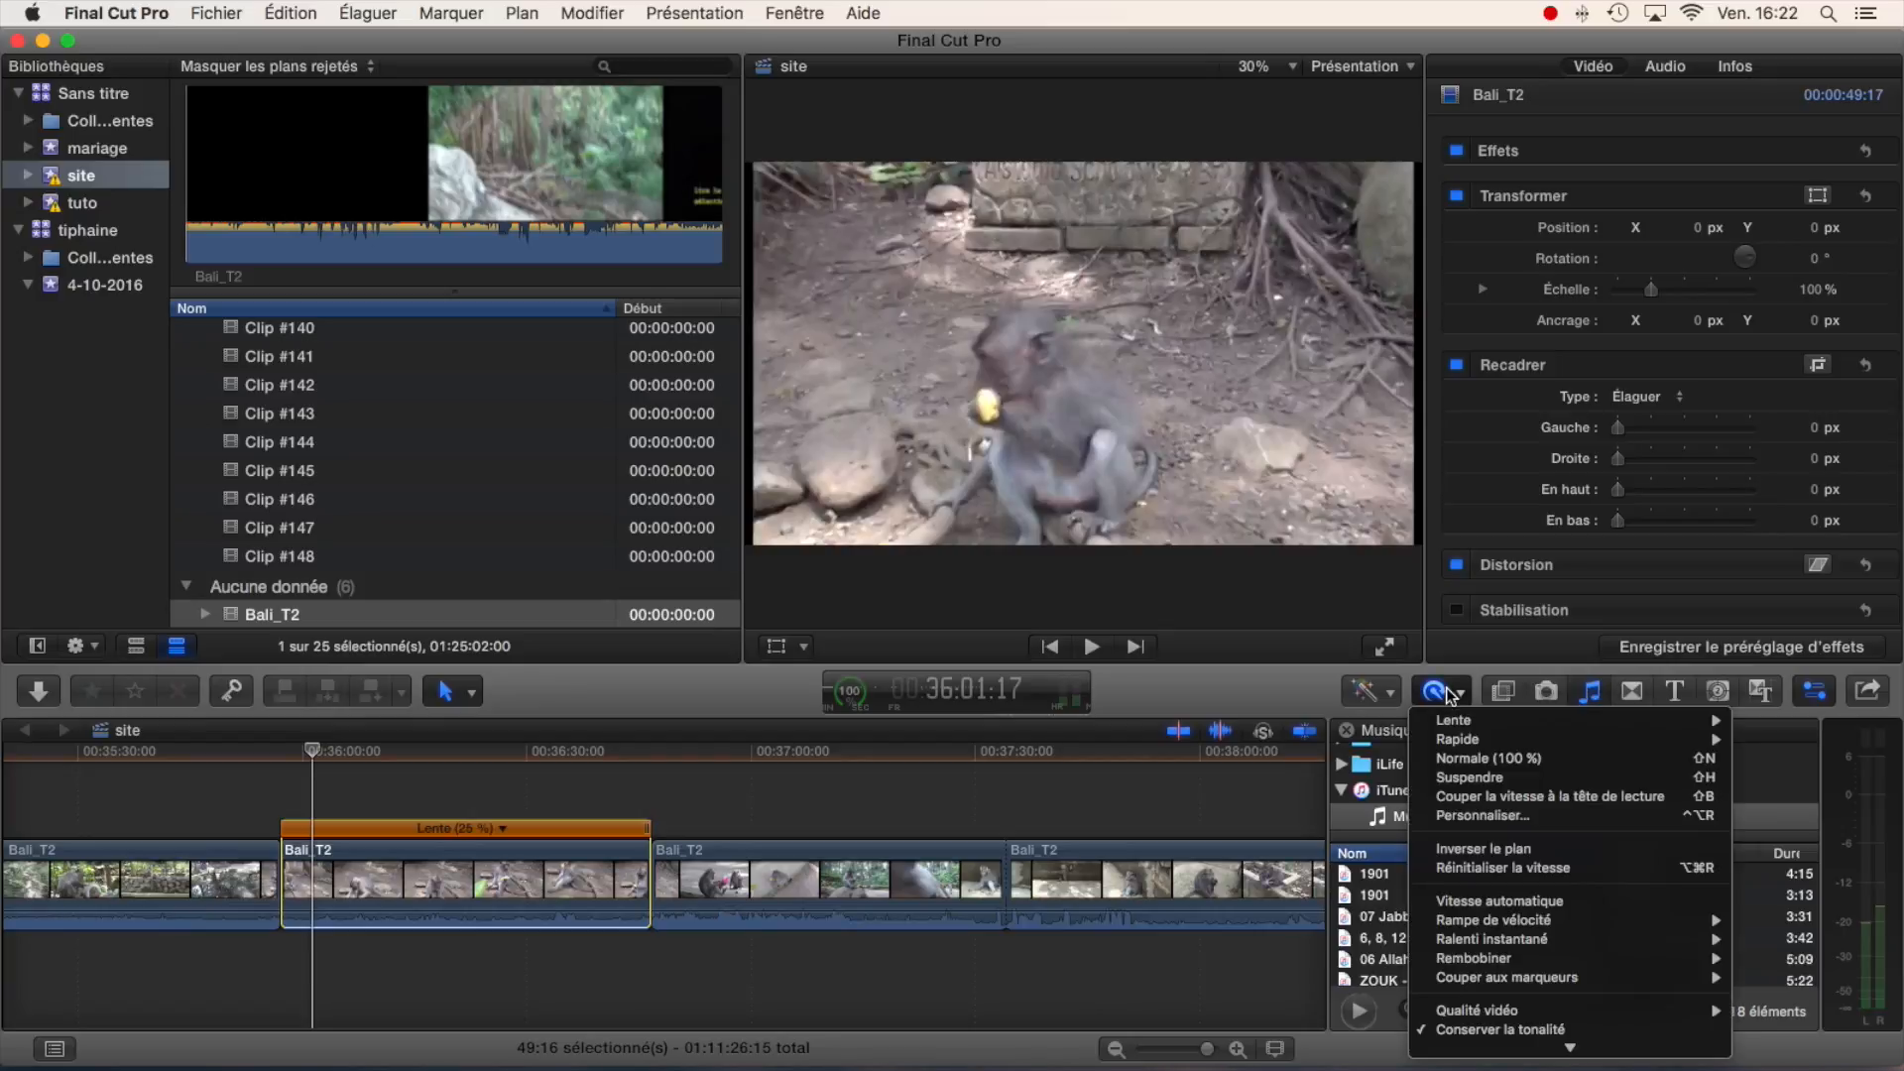
mouse_move(1717, 746)
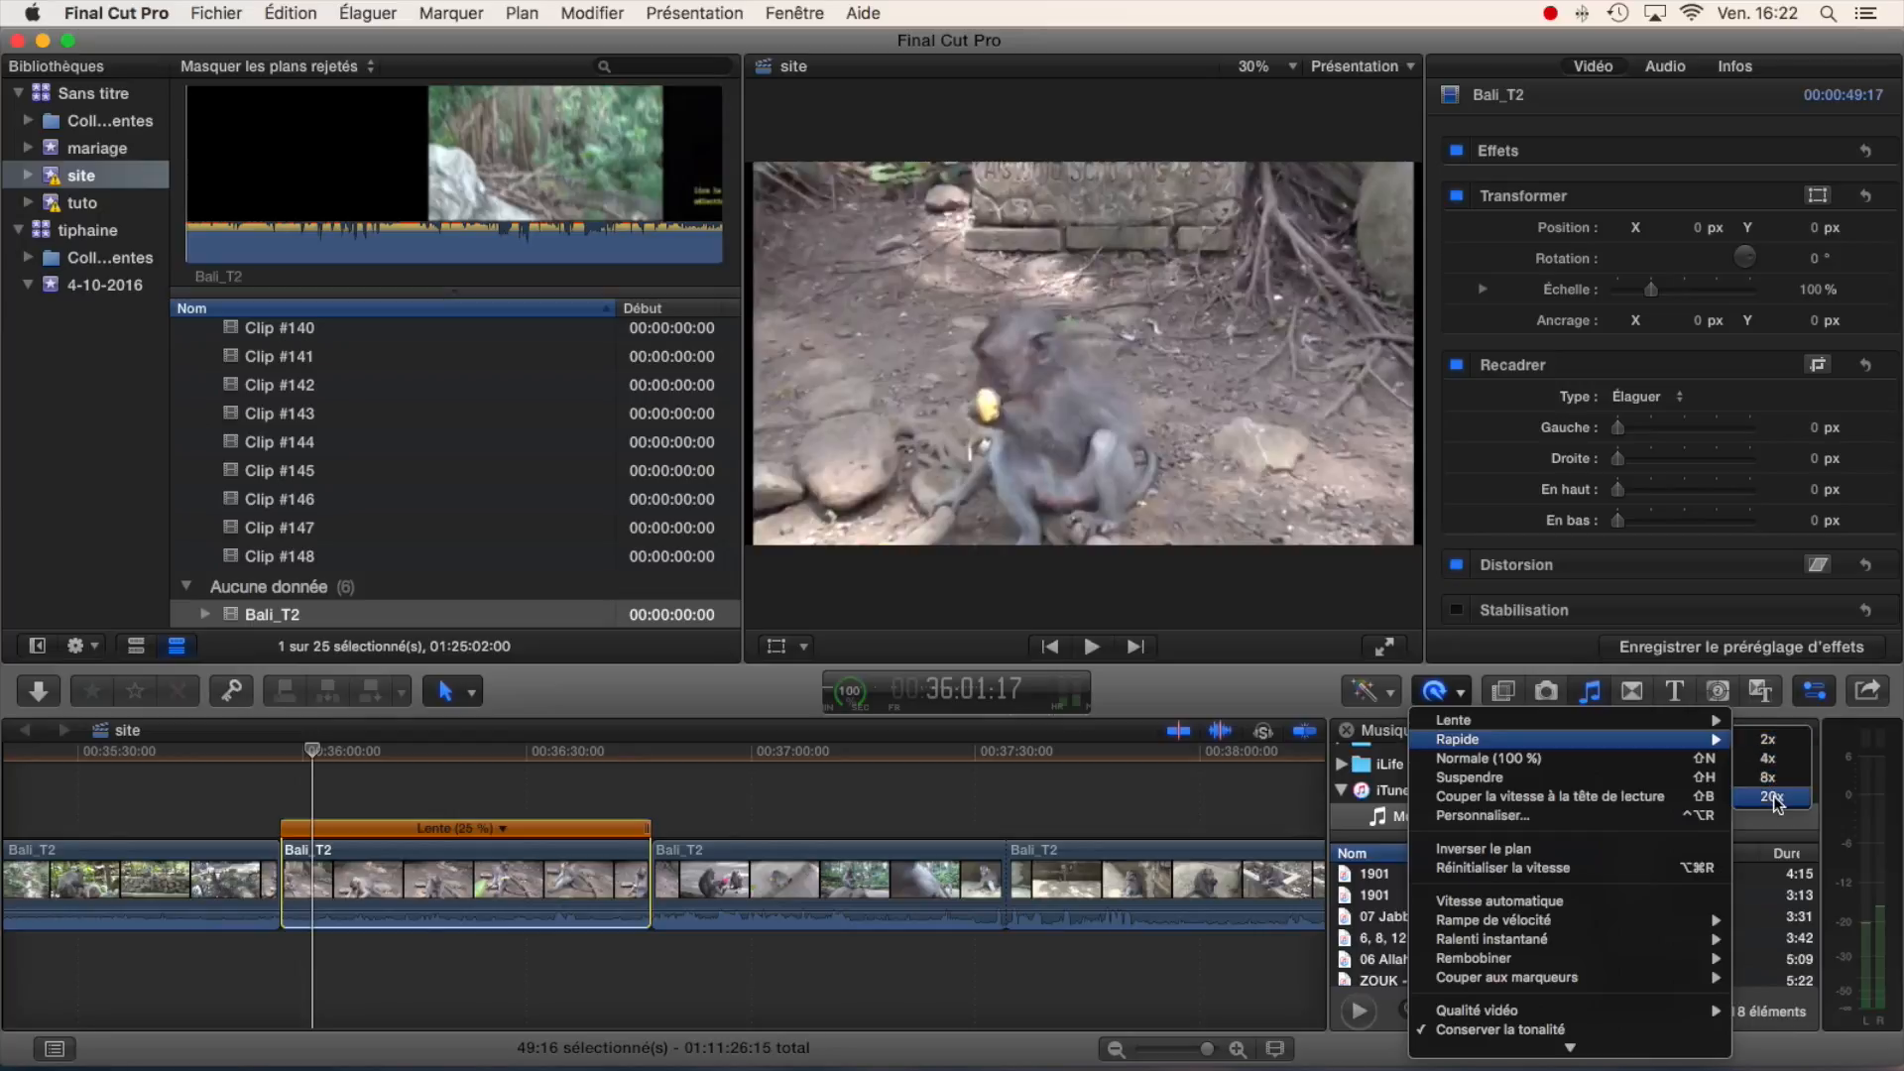
left_click(1785, 760)
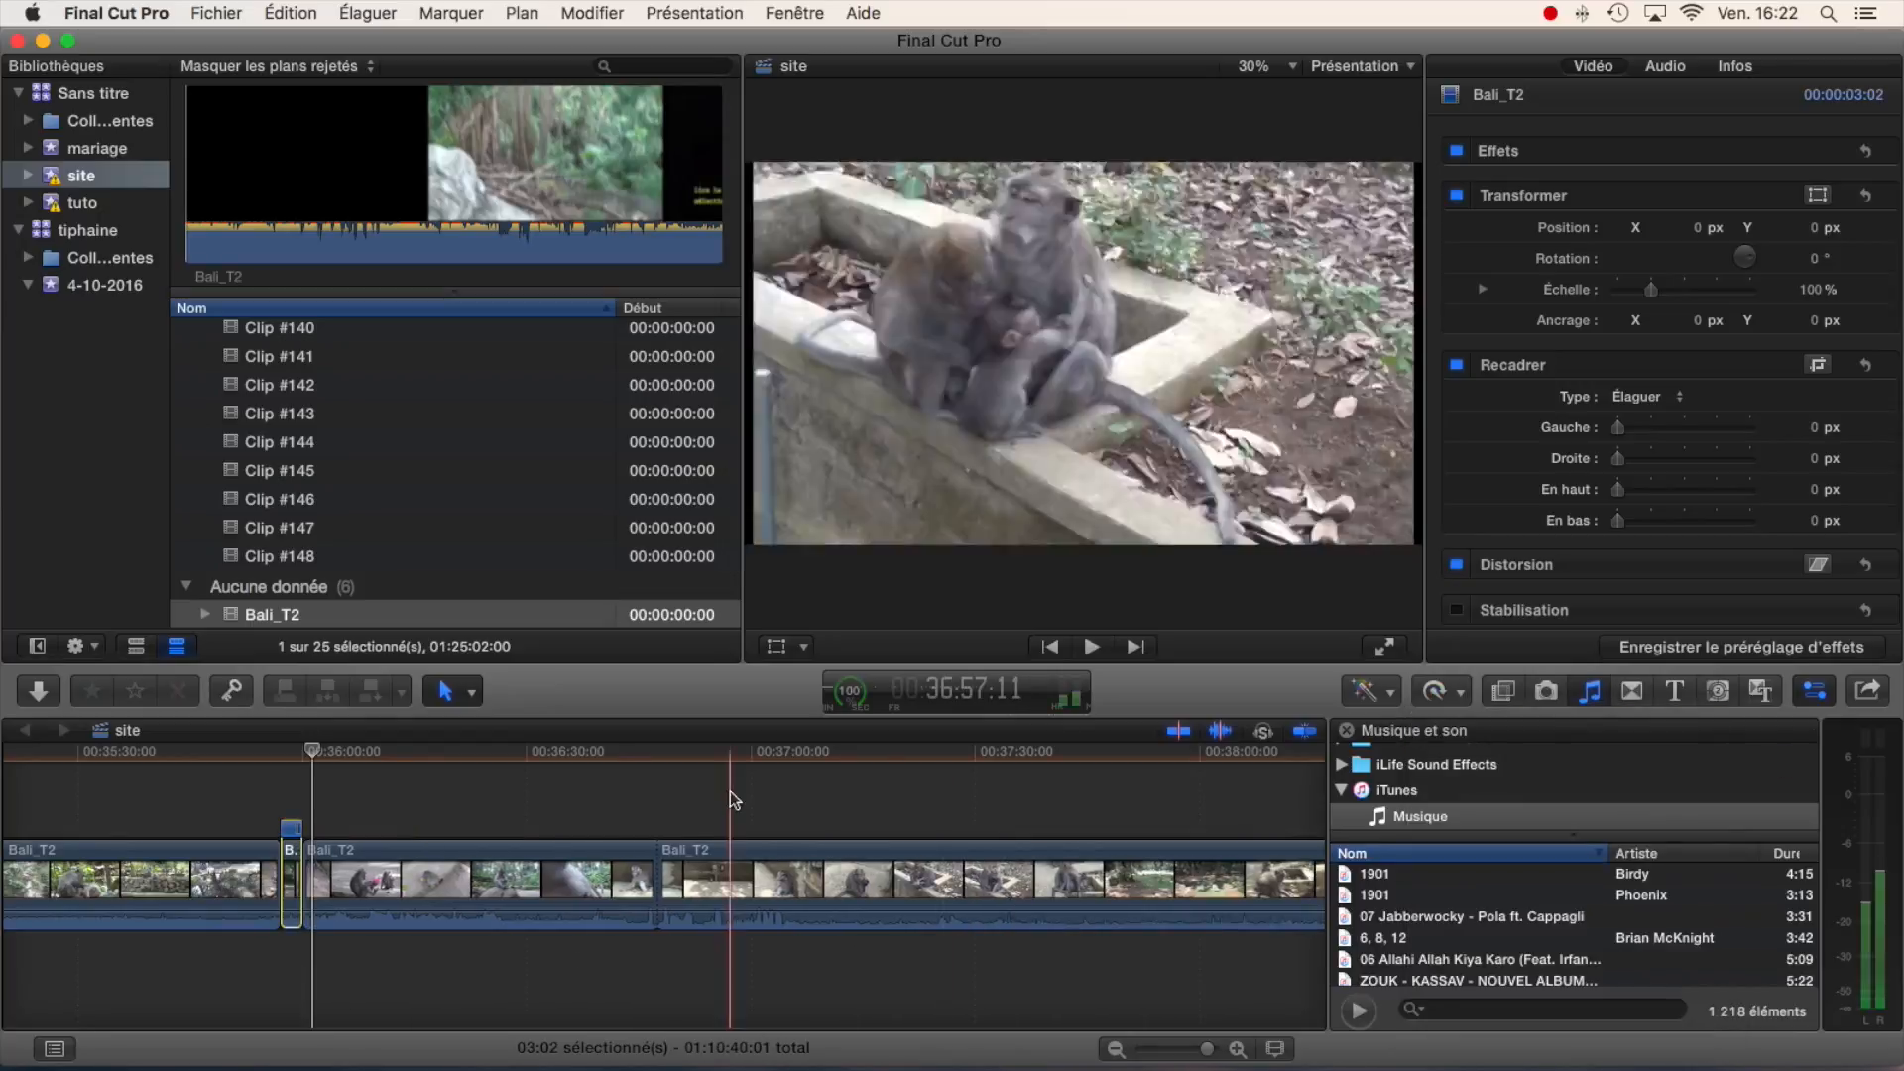
key("space")
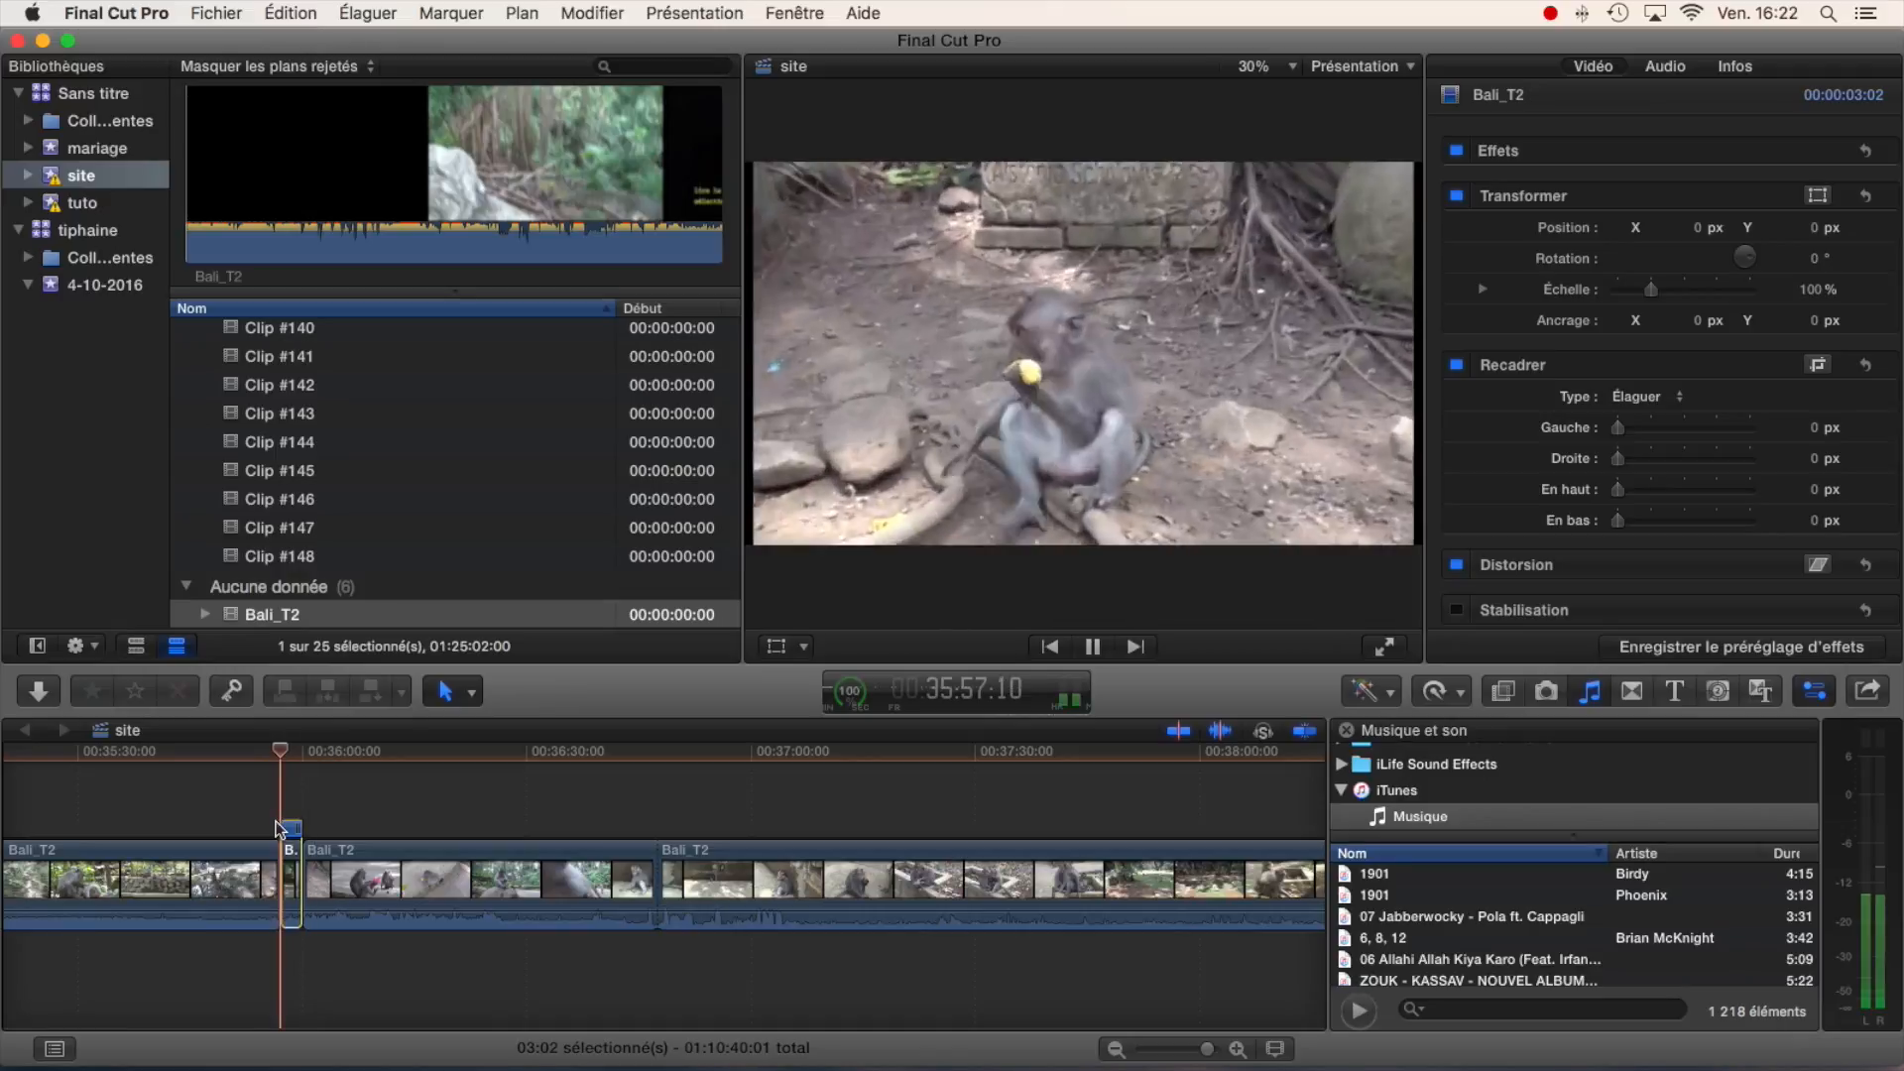
key("space")
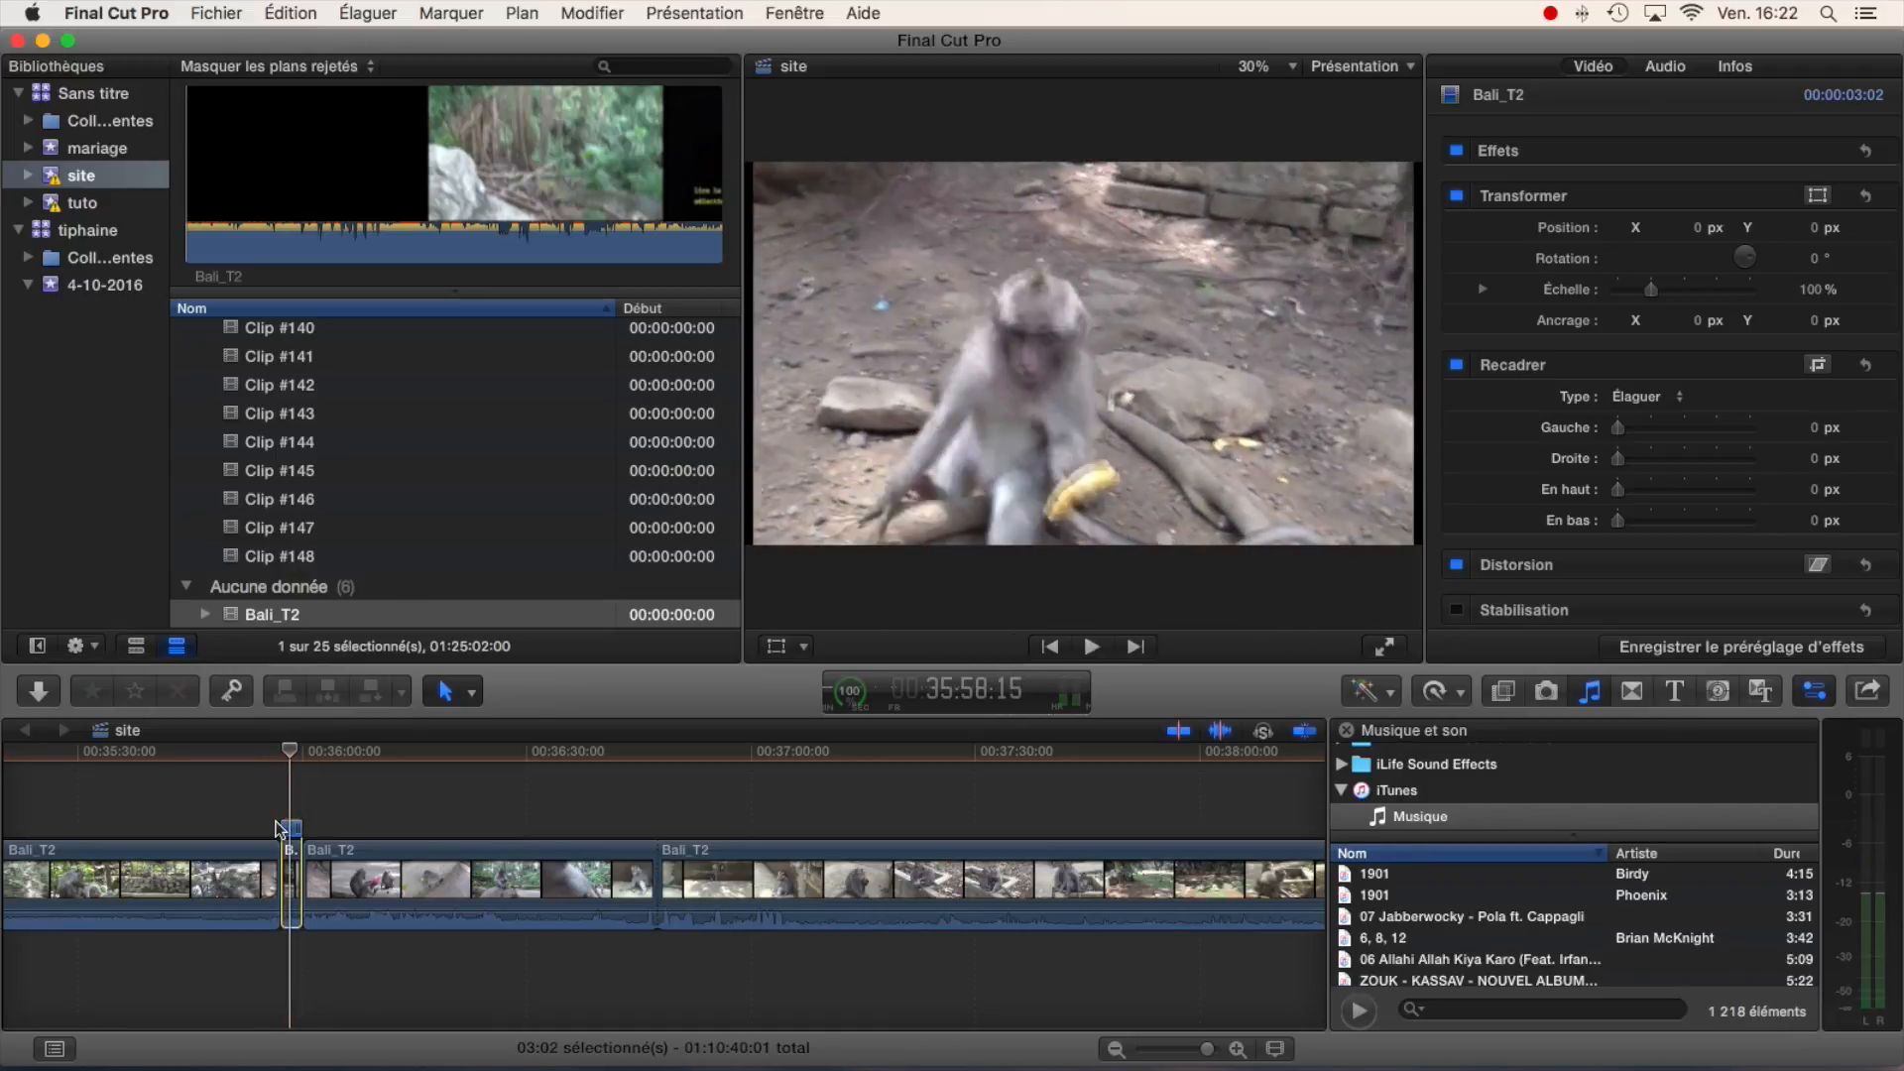
left_click(1463, 692)
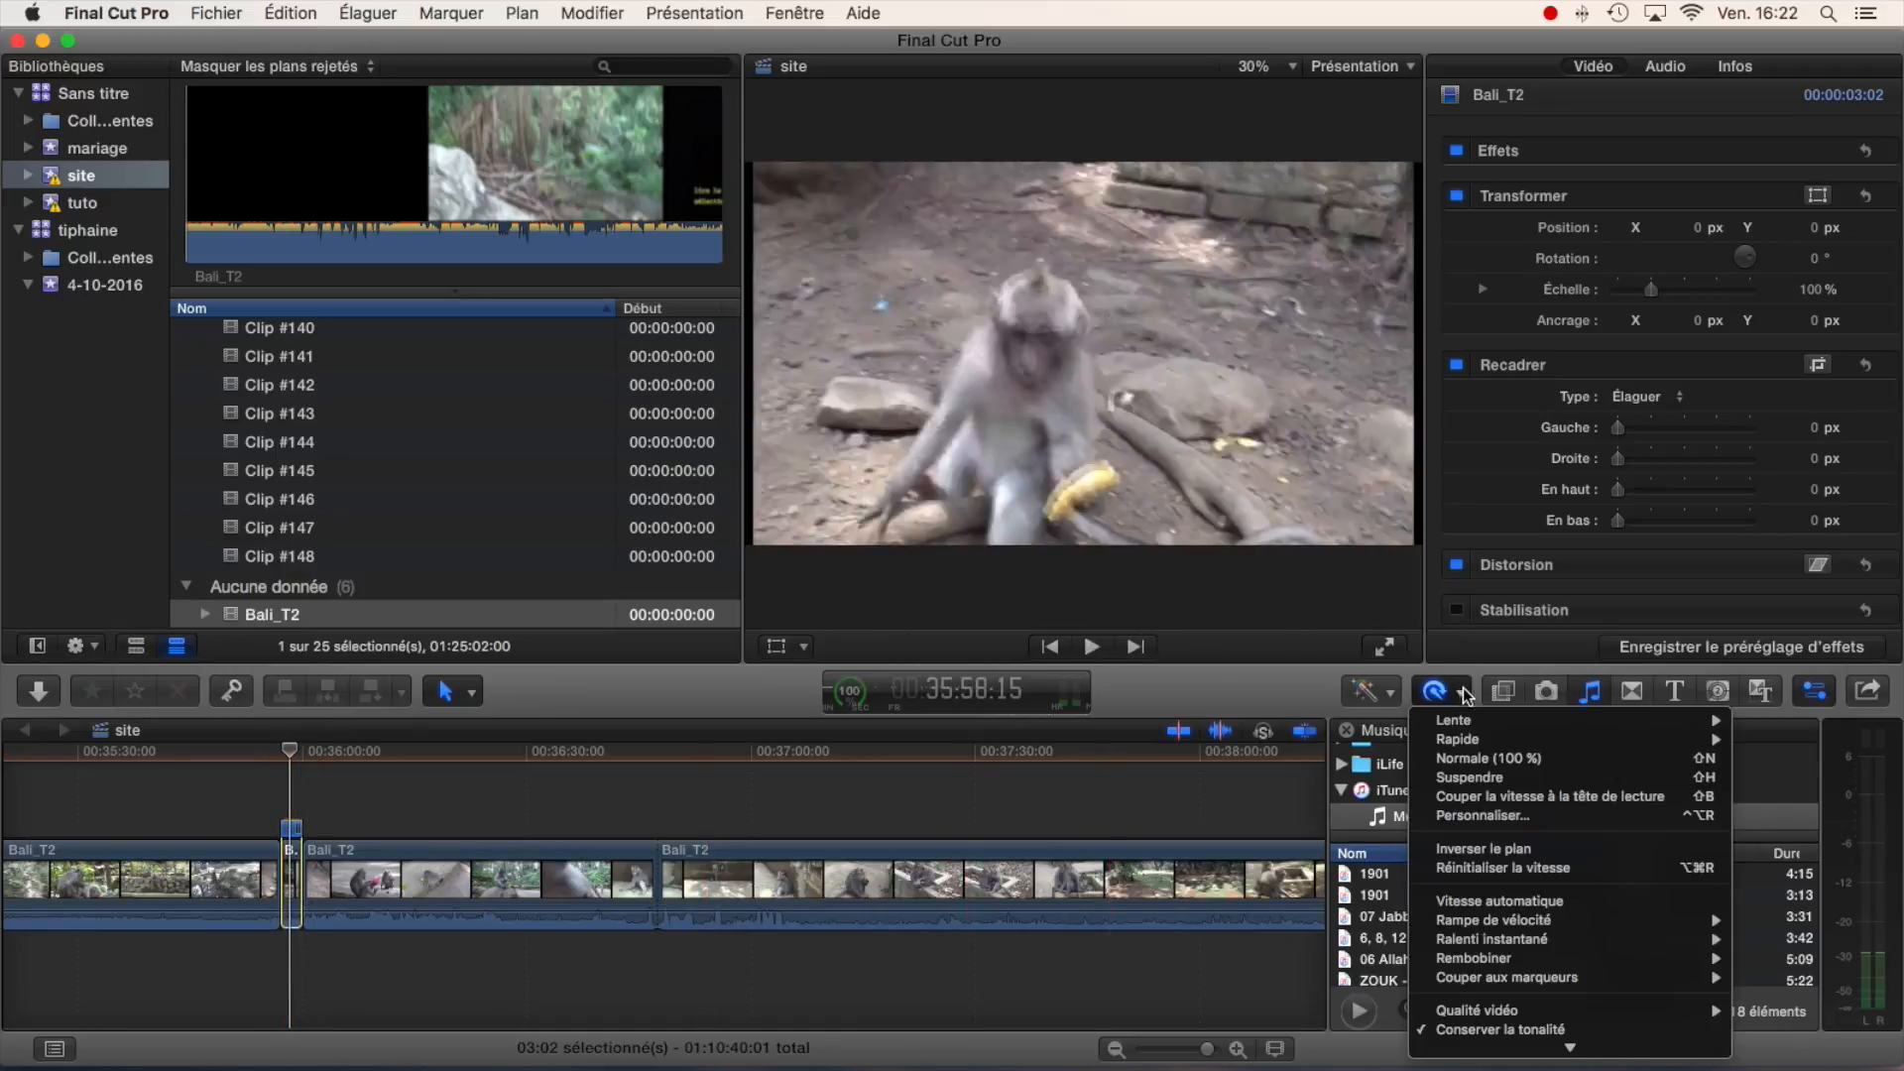
left_click(1508, 758)
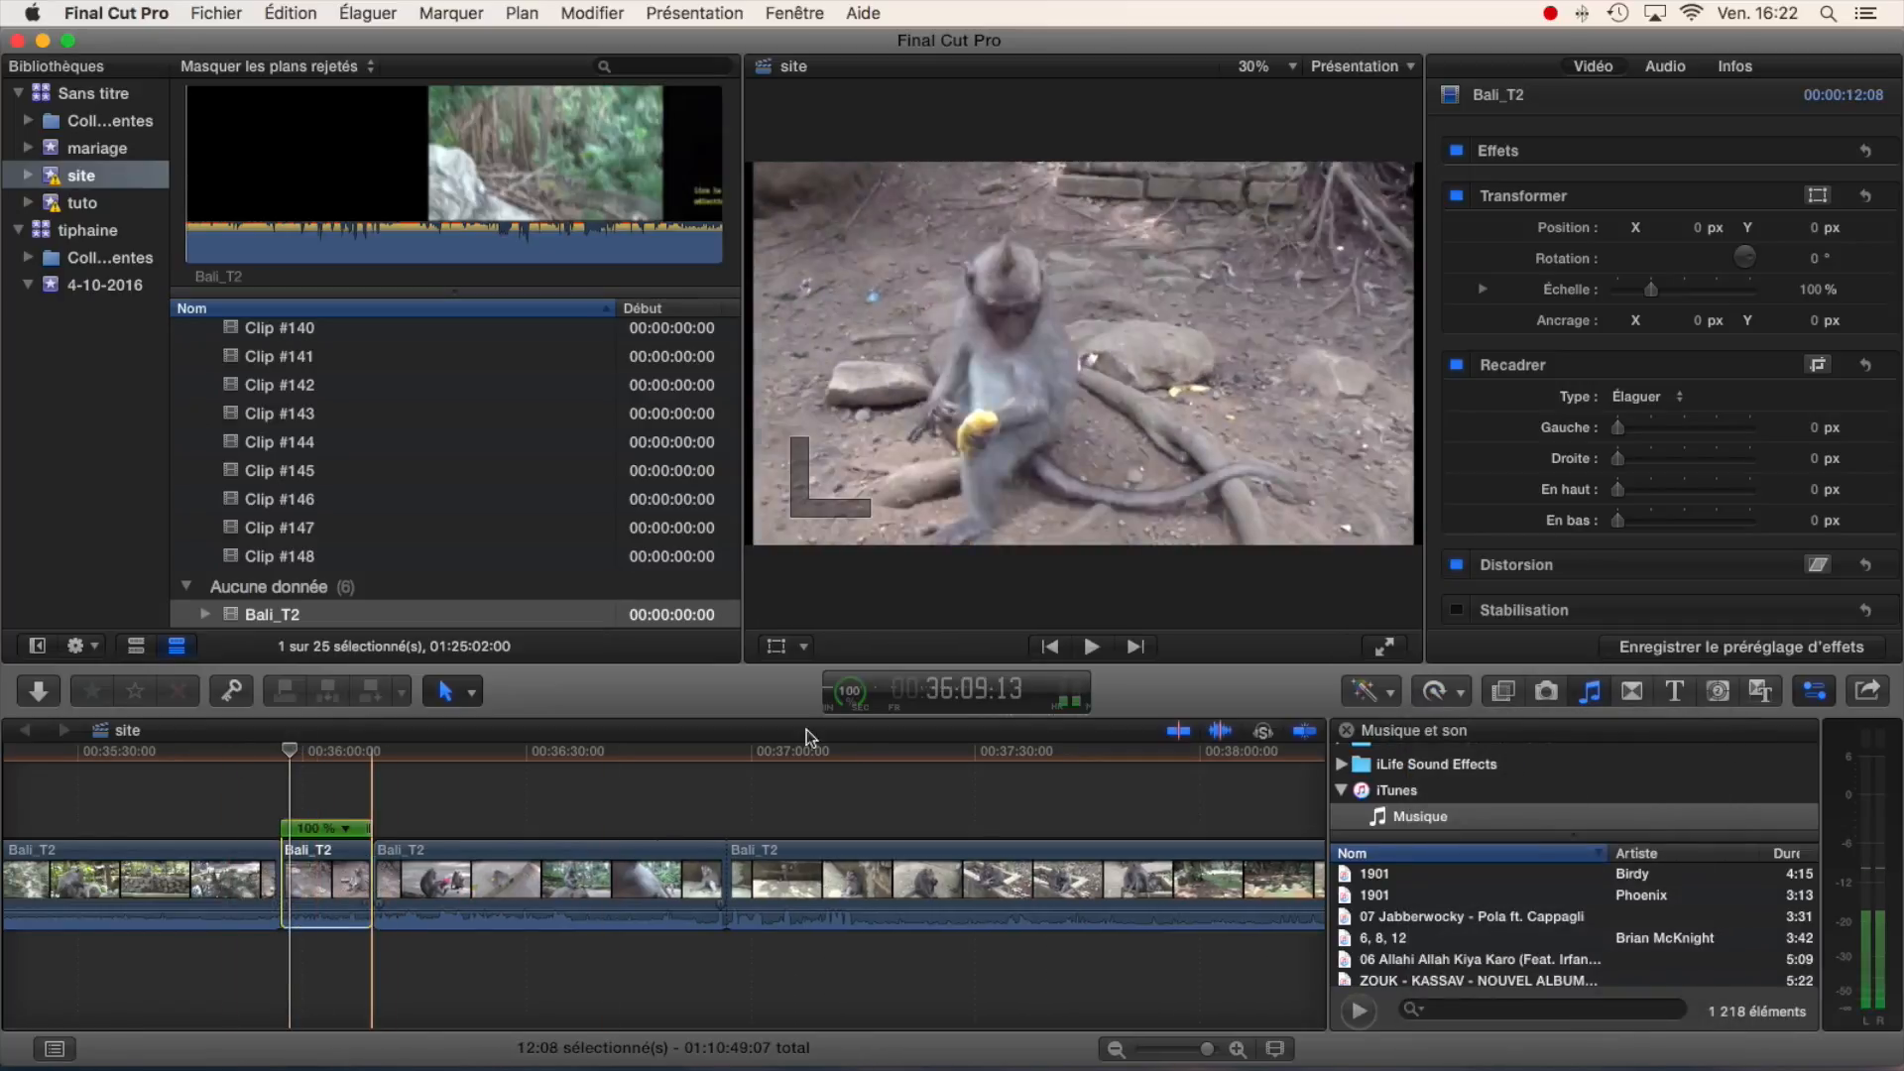
- Give the selected segment a custom speed of 80% and play back the transition into it
left_click(1467, 686)
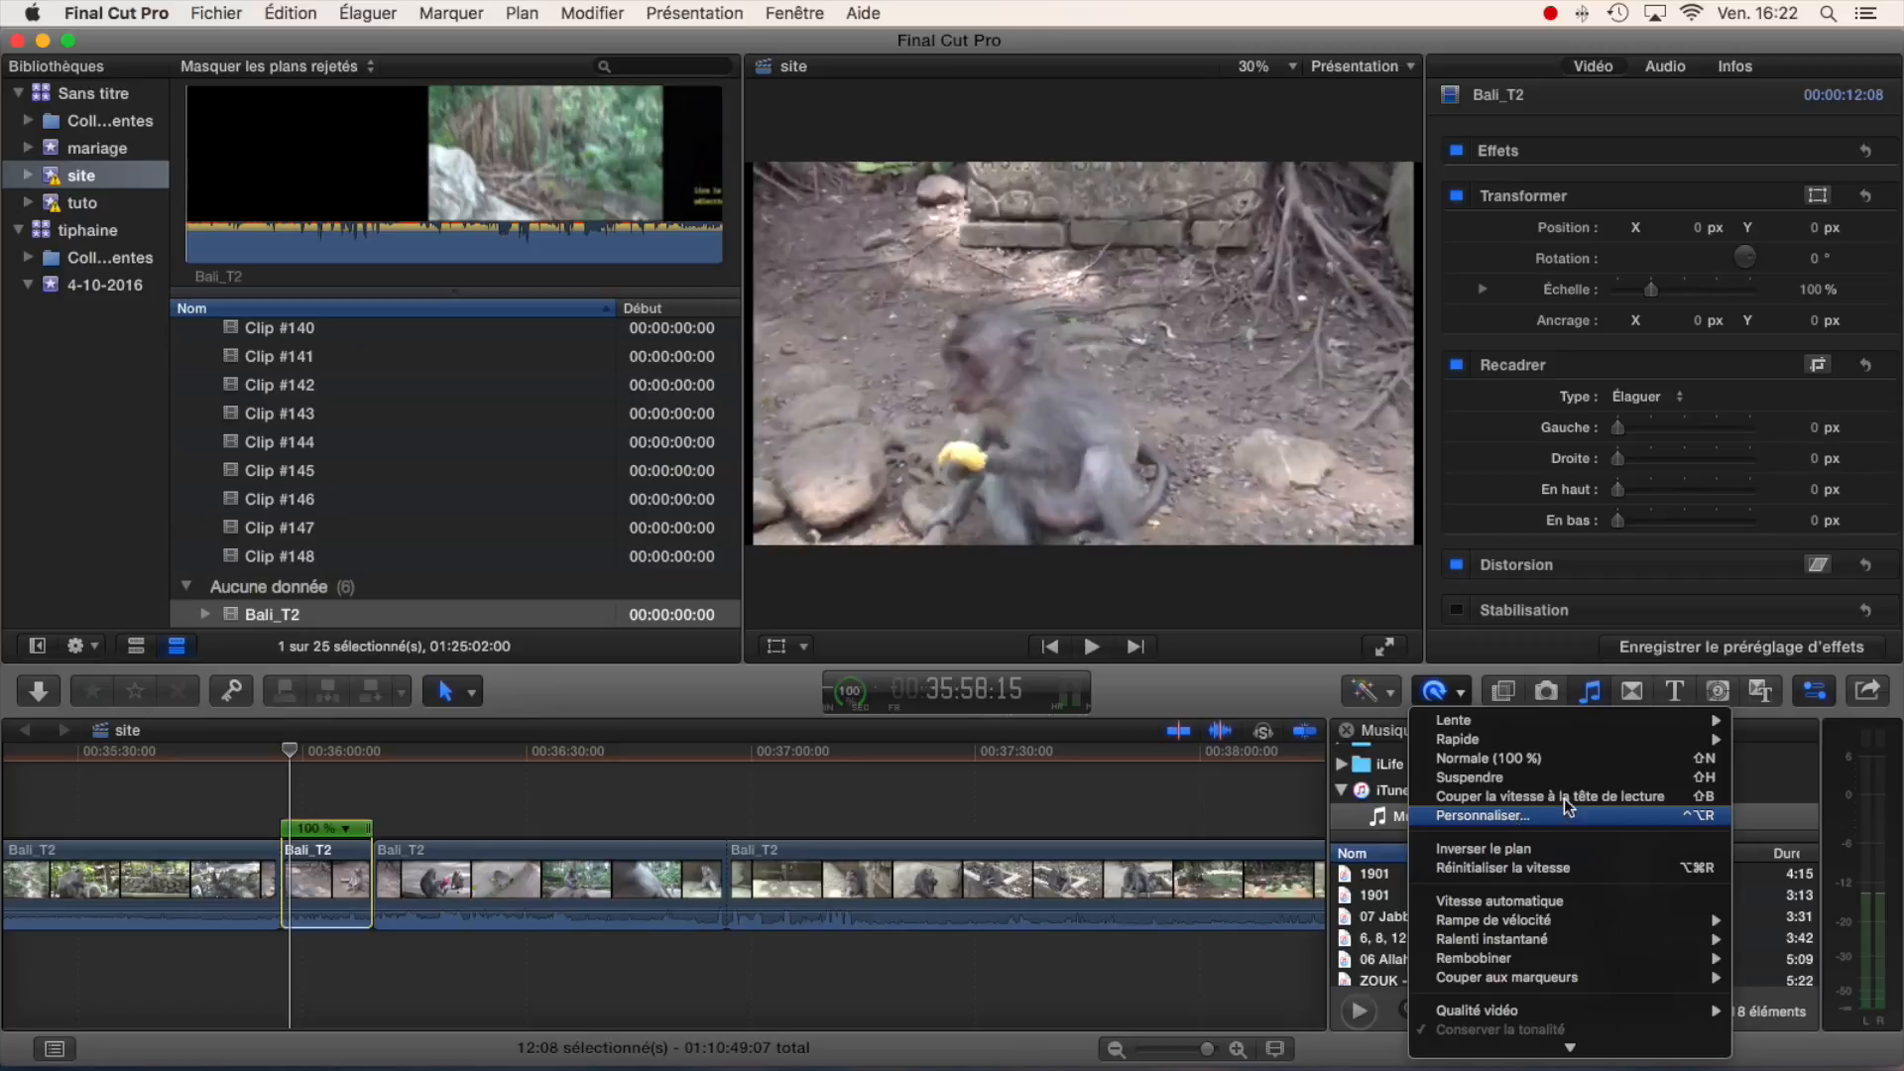
left_click(1483, 816)
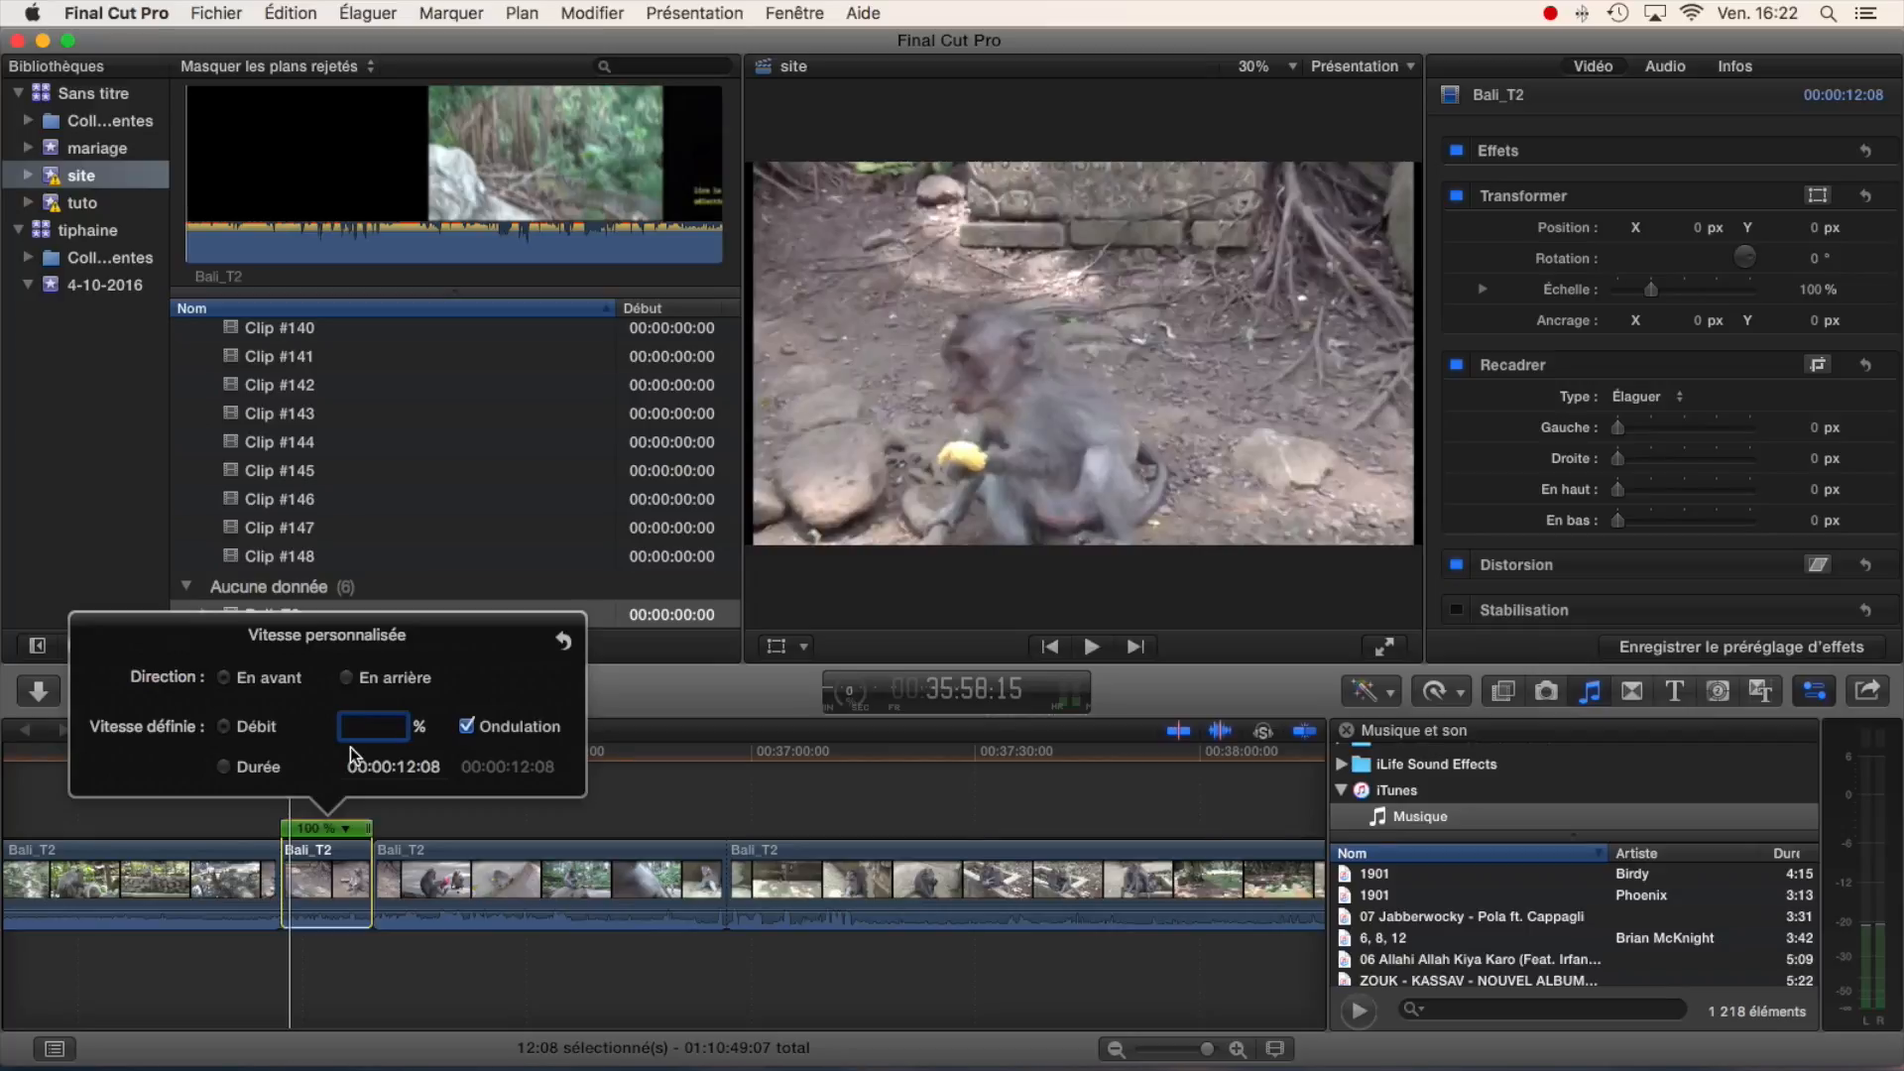
type("80")
key("Return")
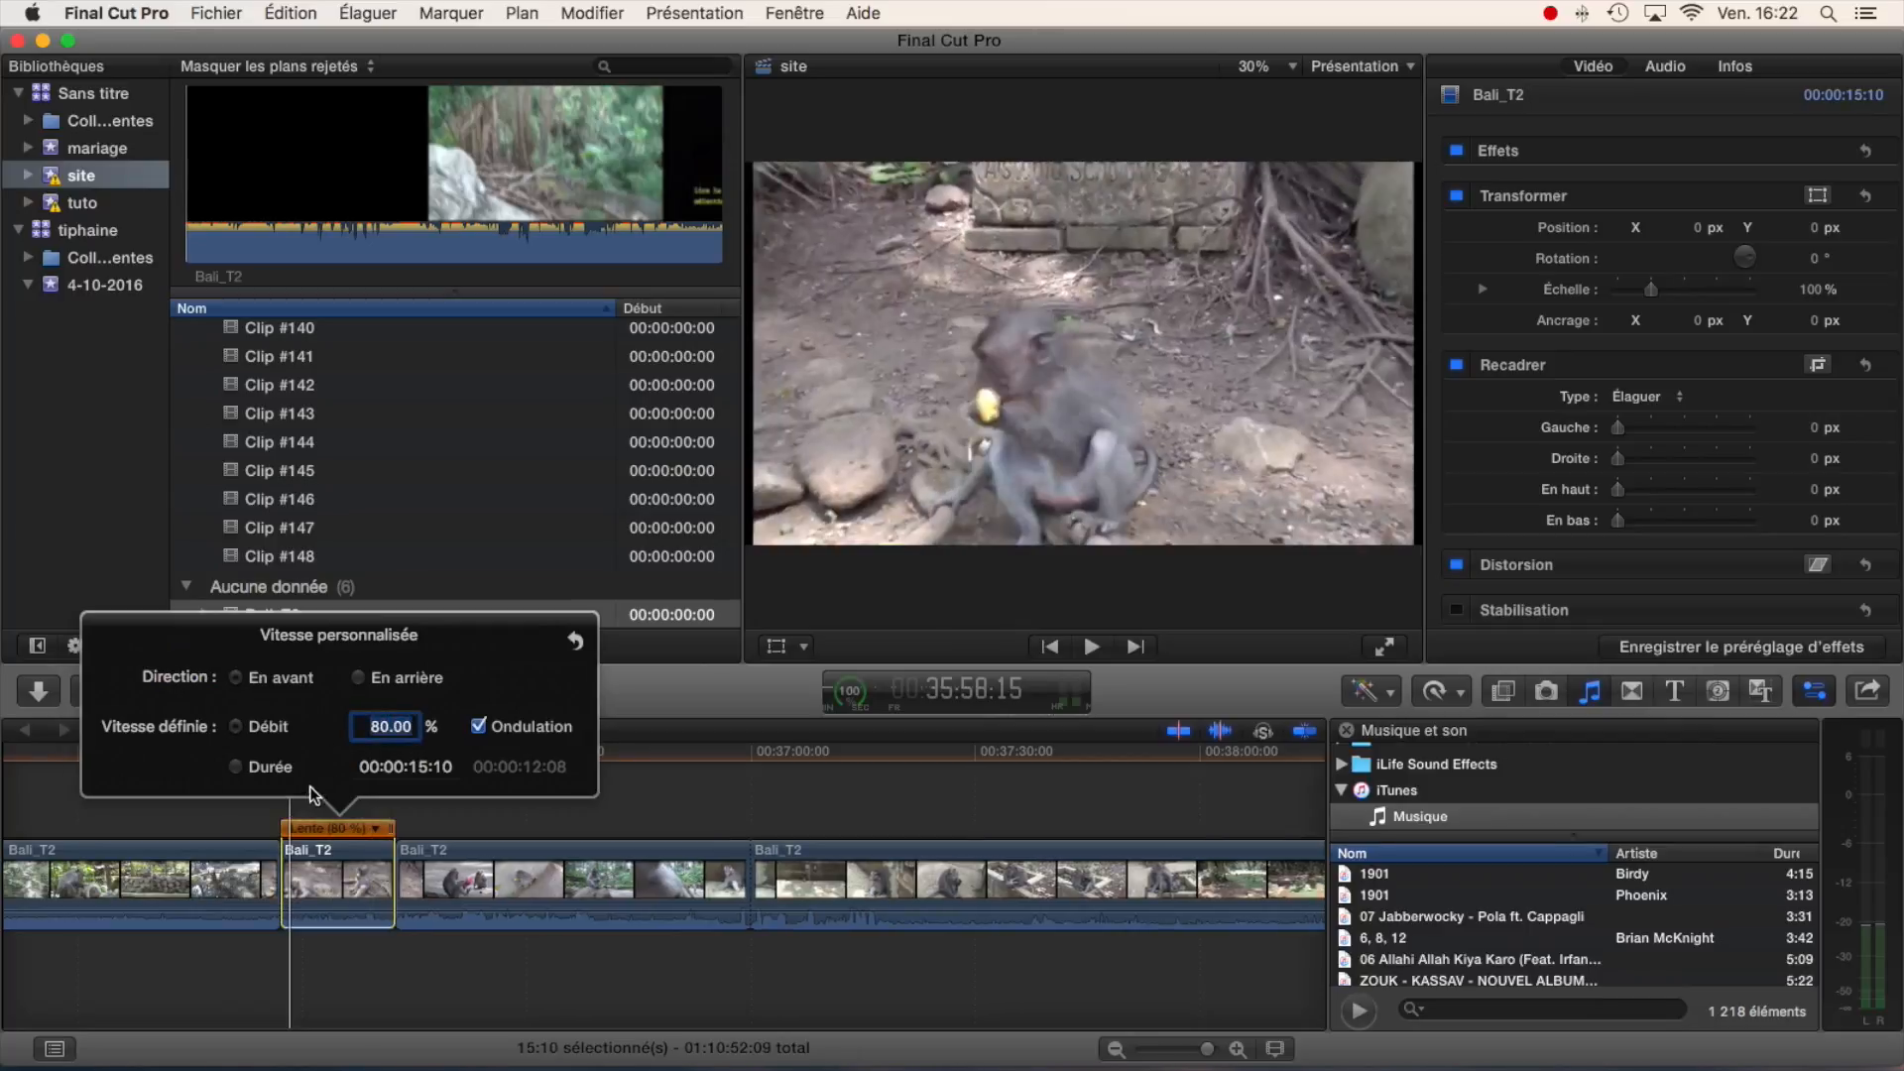
key("BackSpace")
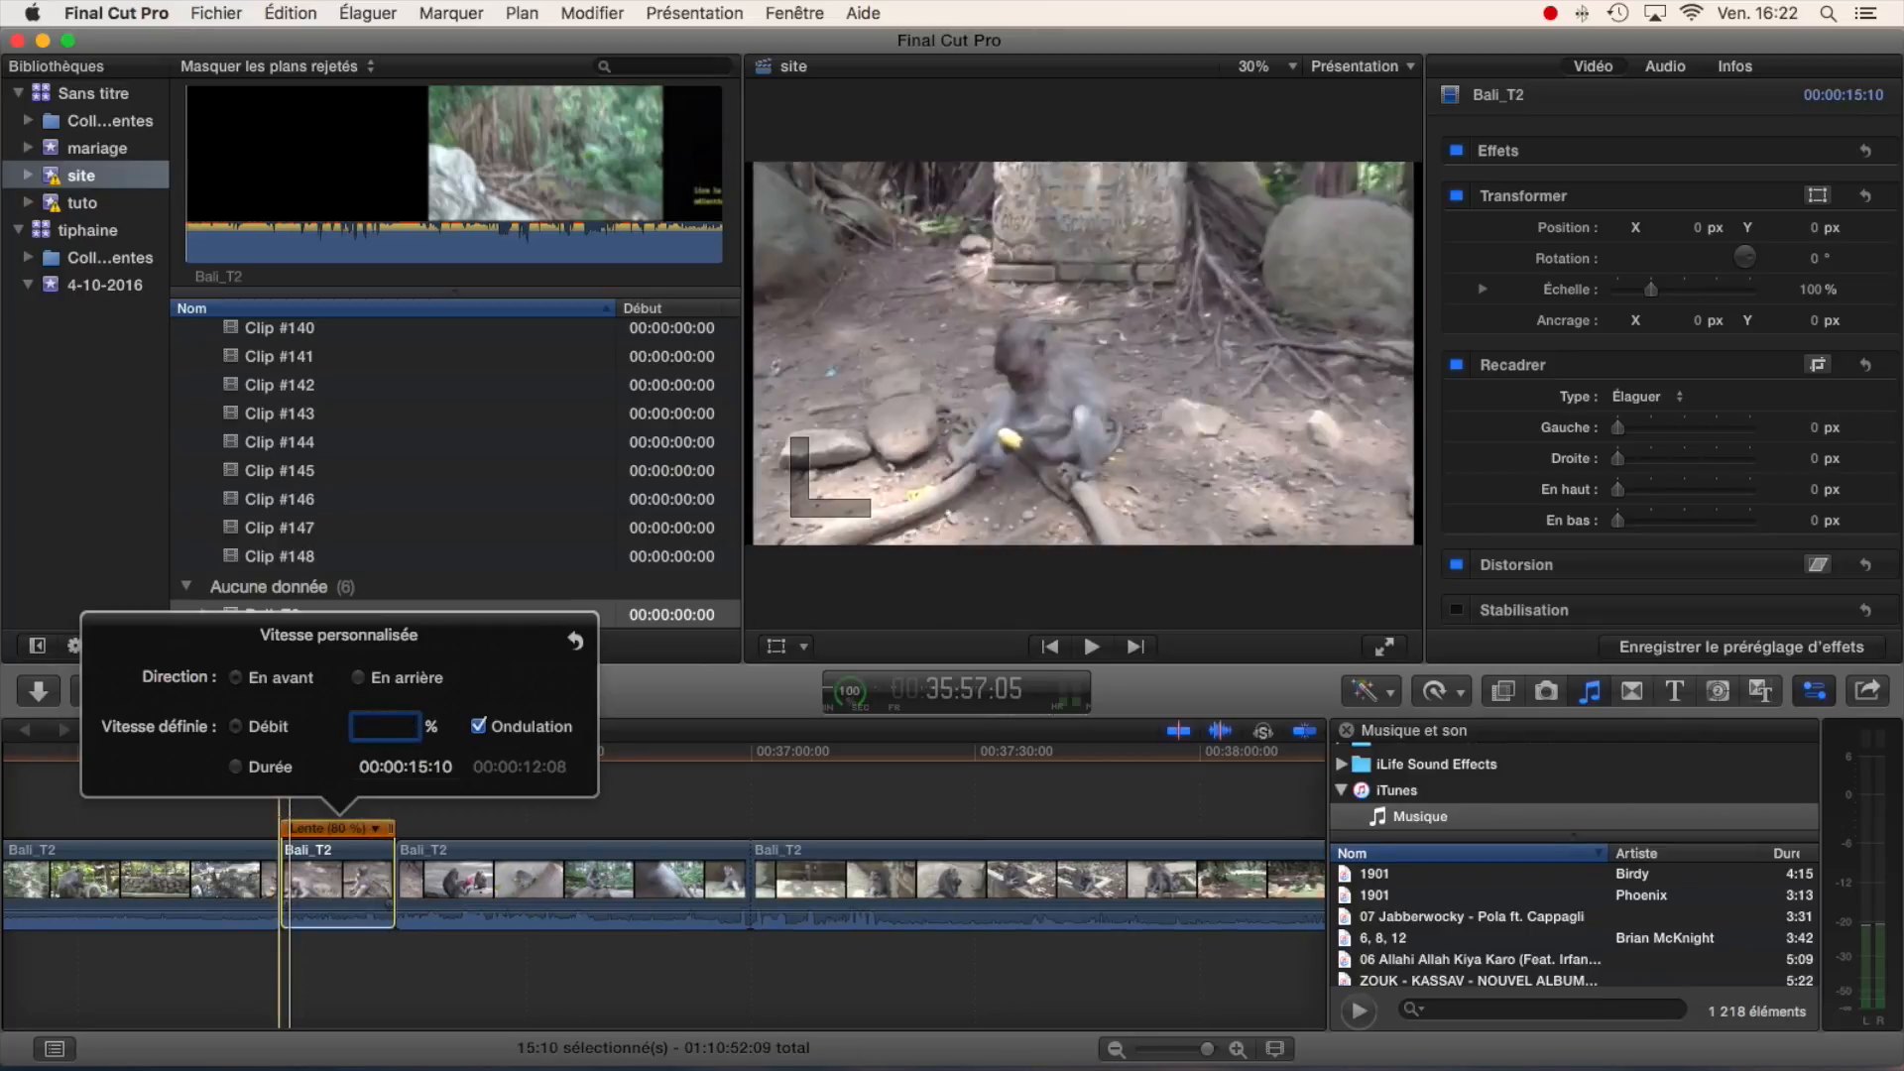
left_click(147, 817)
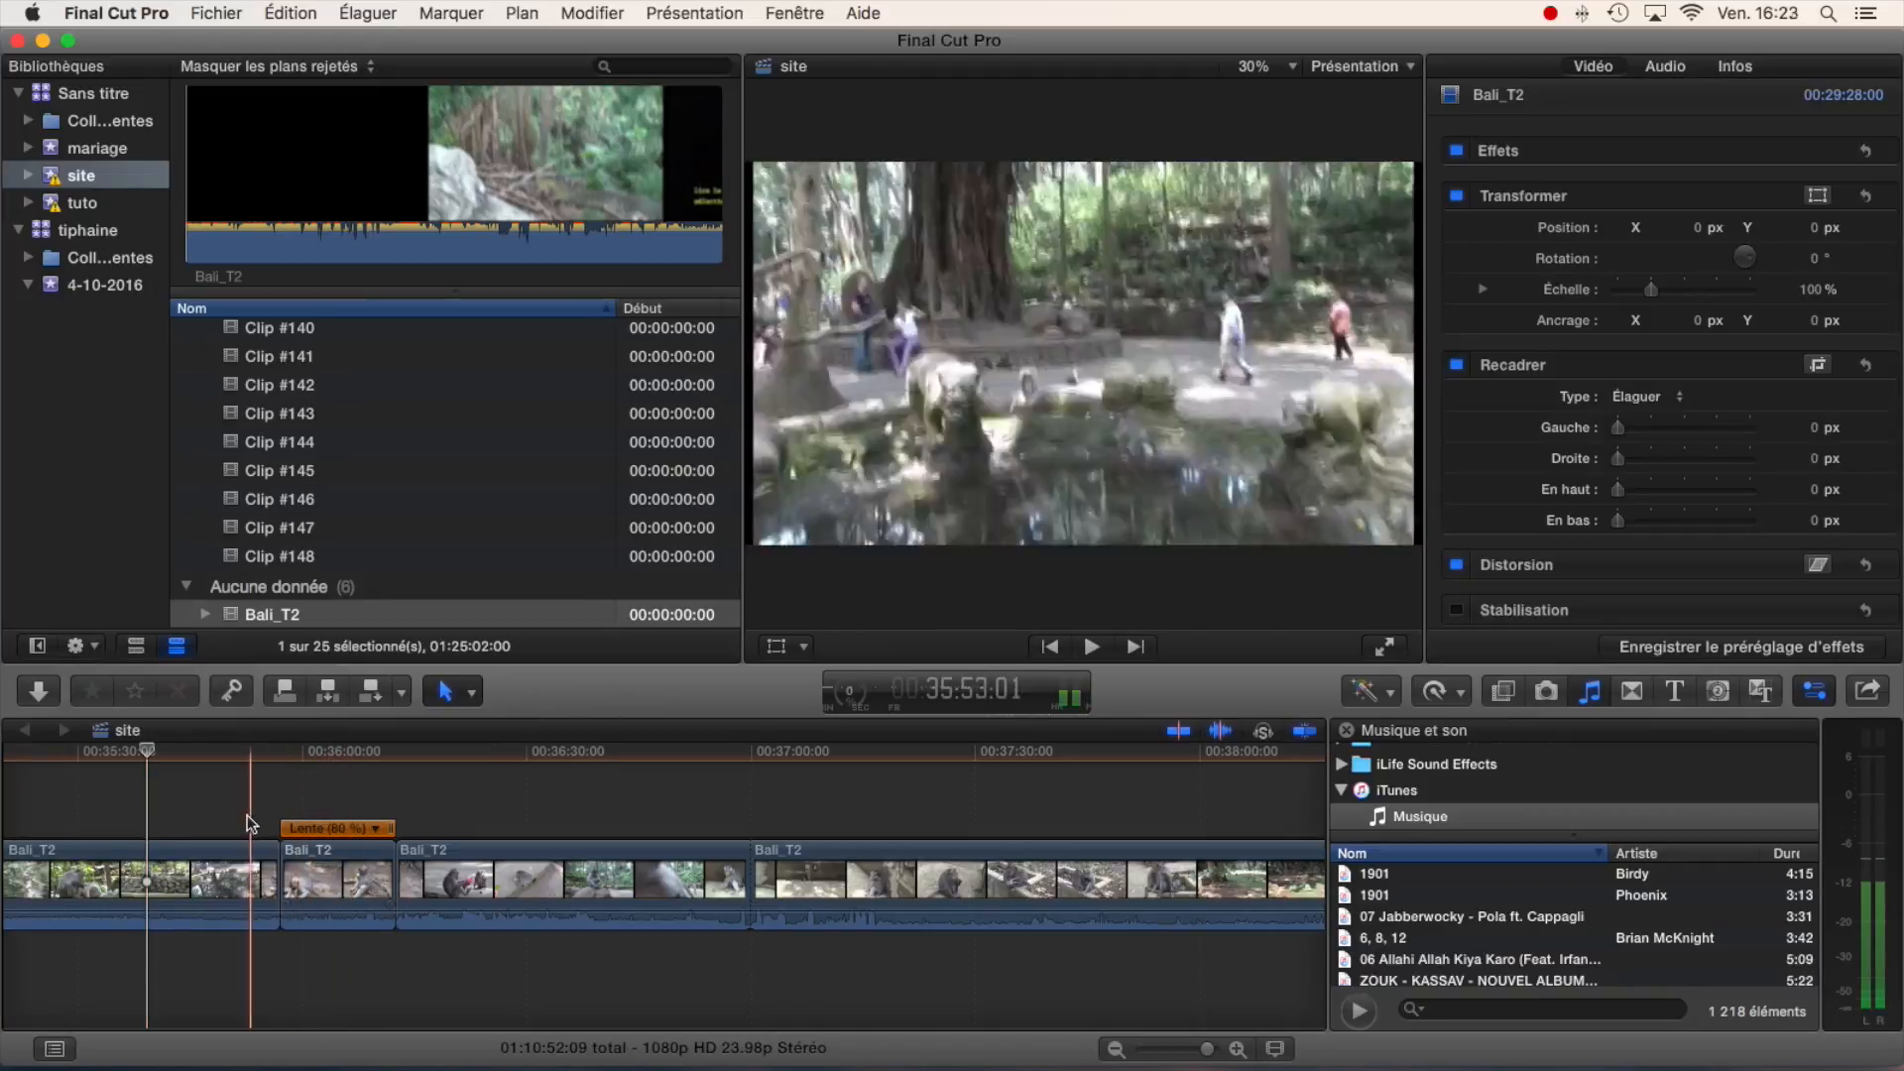
key("space")
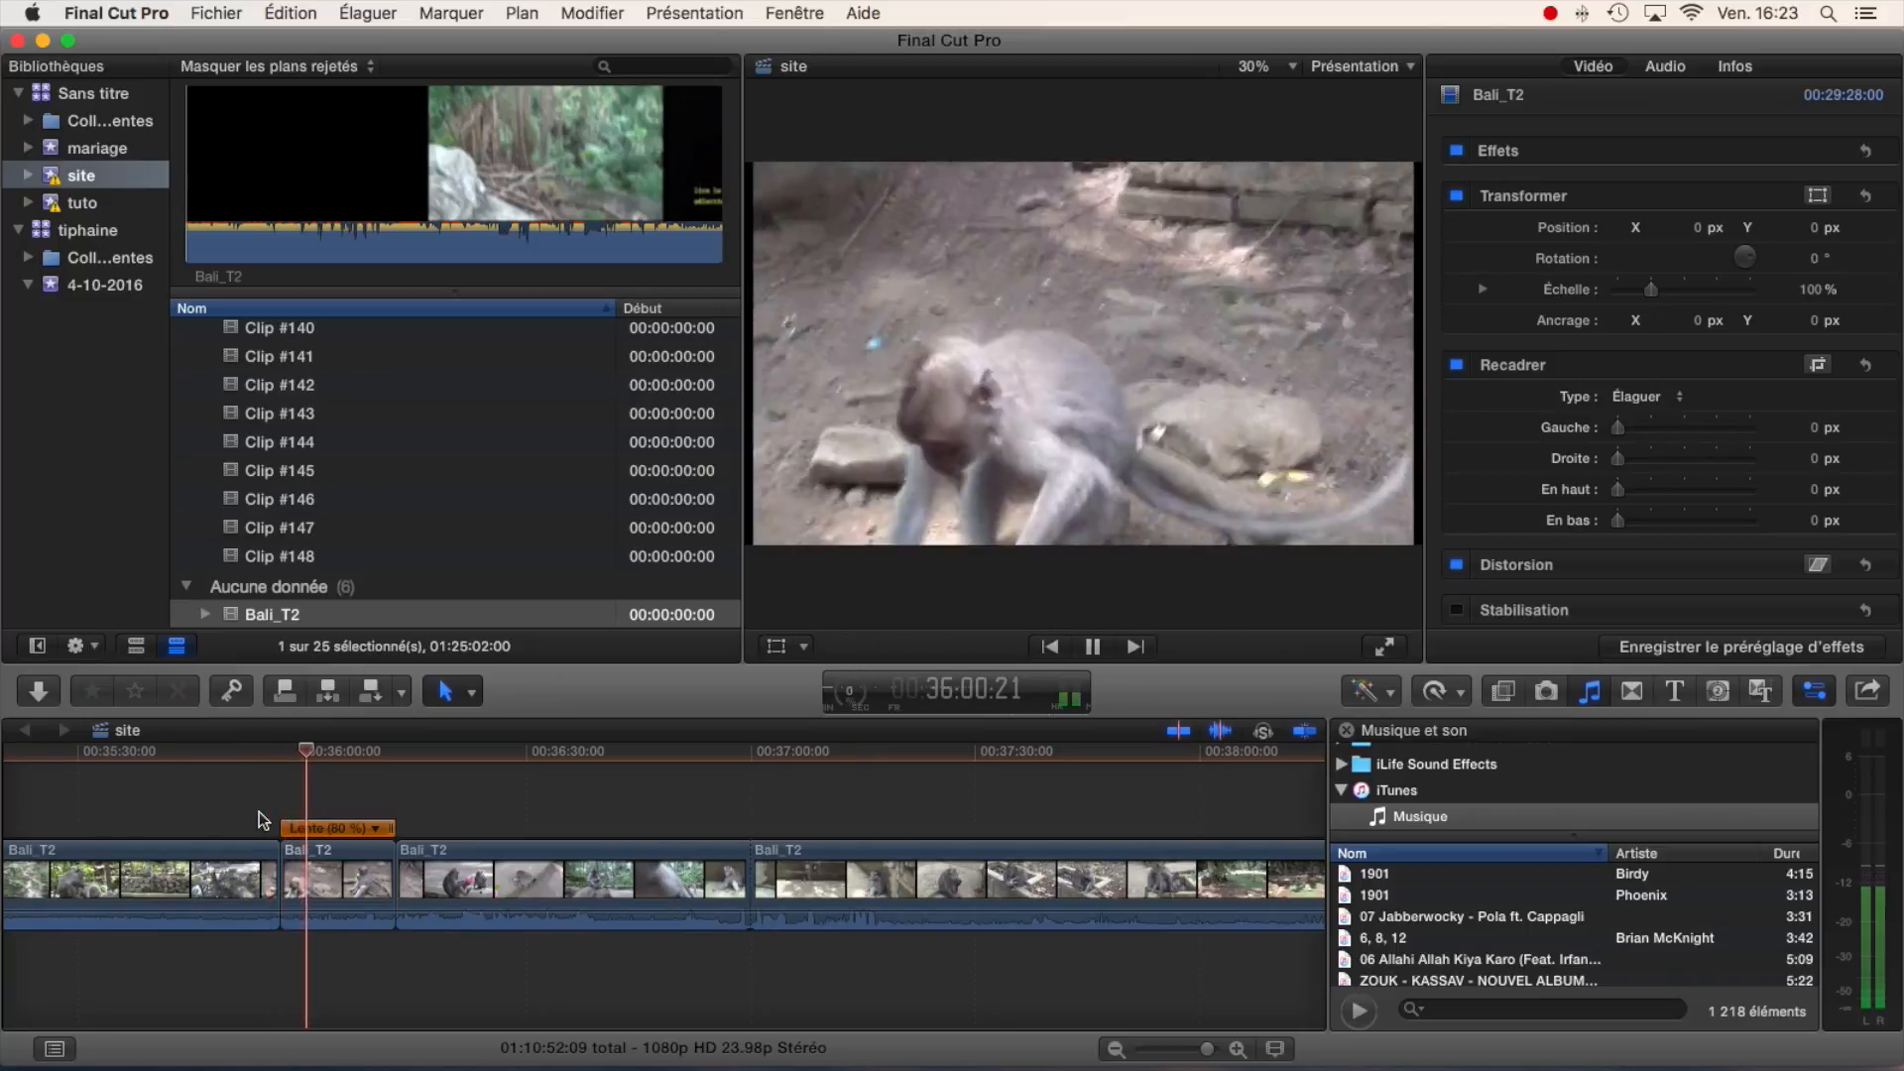
key("space")
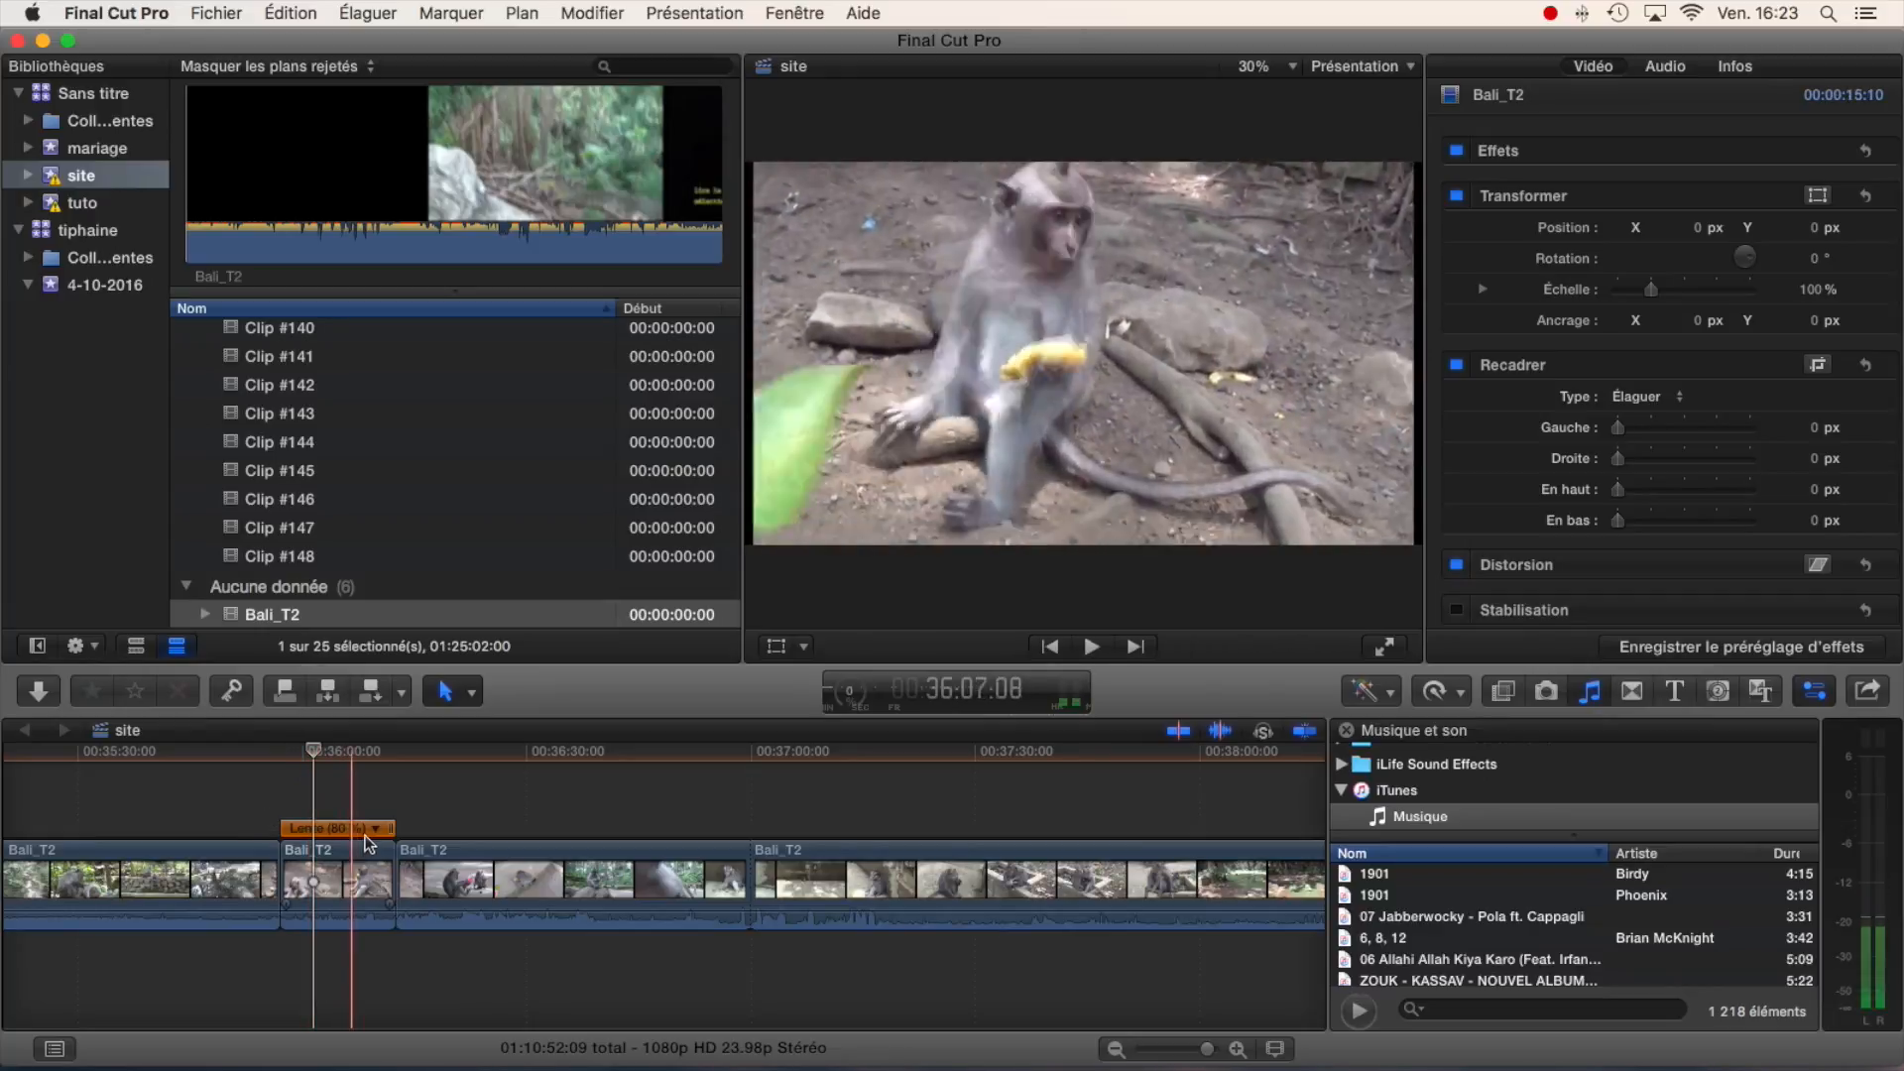
- Return the slowed segment to normal speed (100%) from its retiming bar
left_click(376, 829)
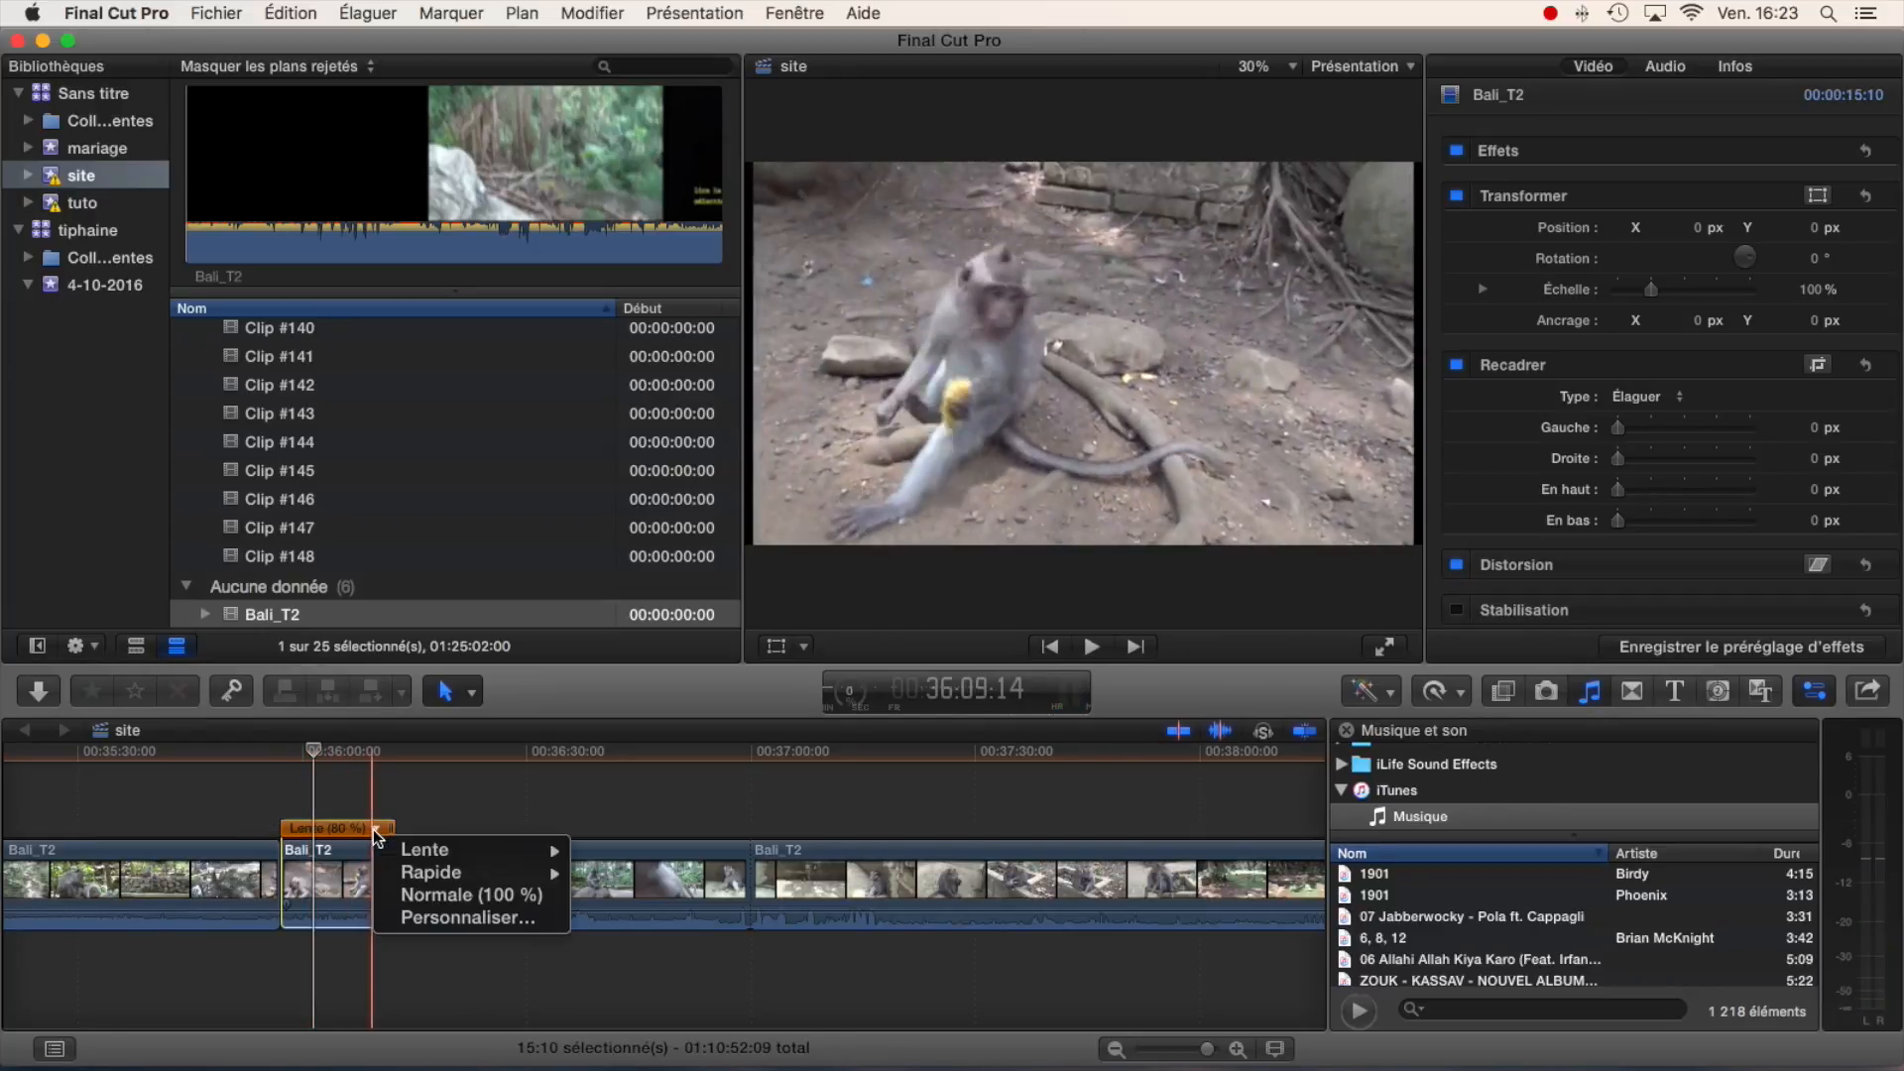
mouse_move(441, 853)
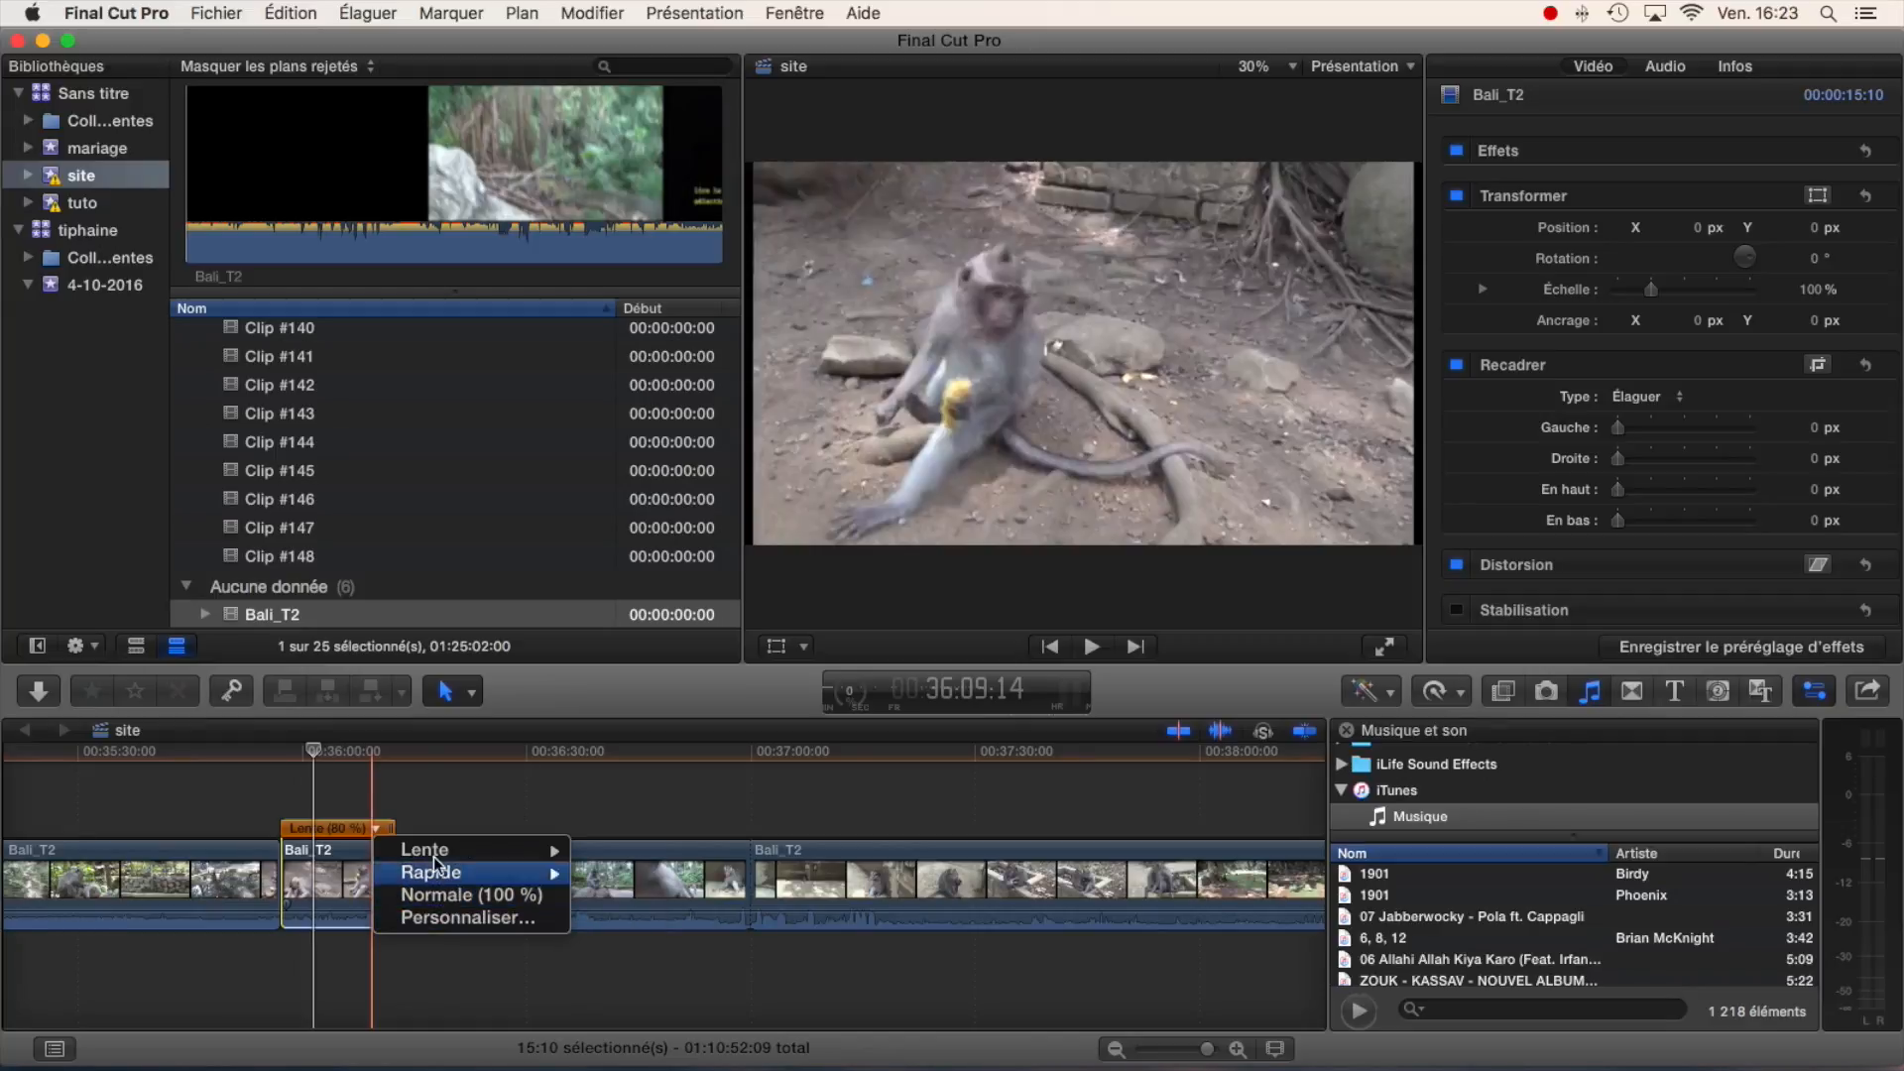
left_click(462, 897)
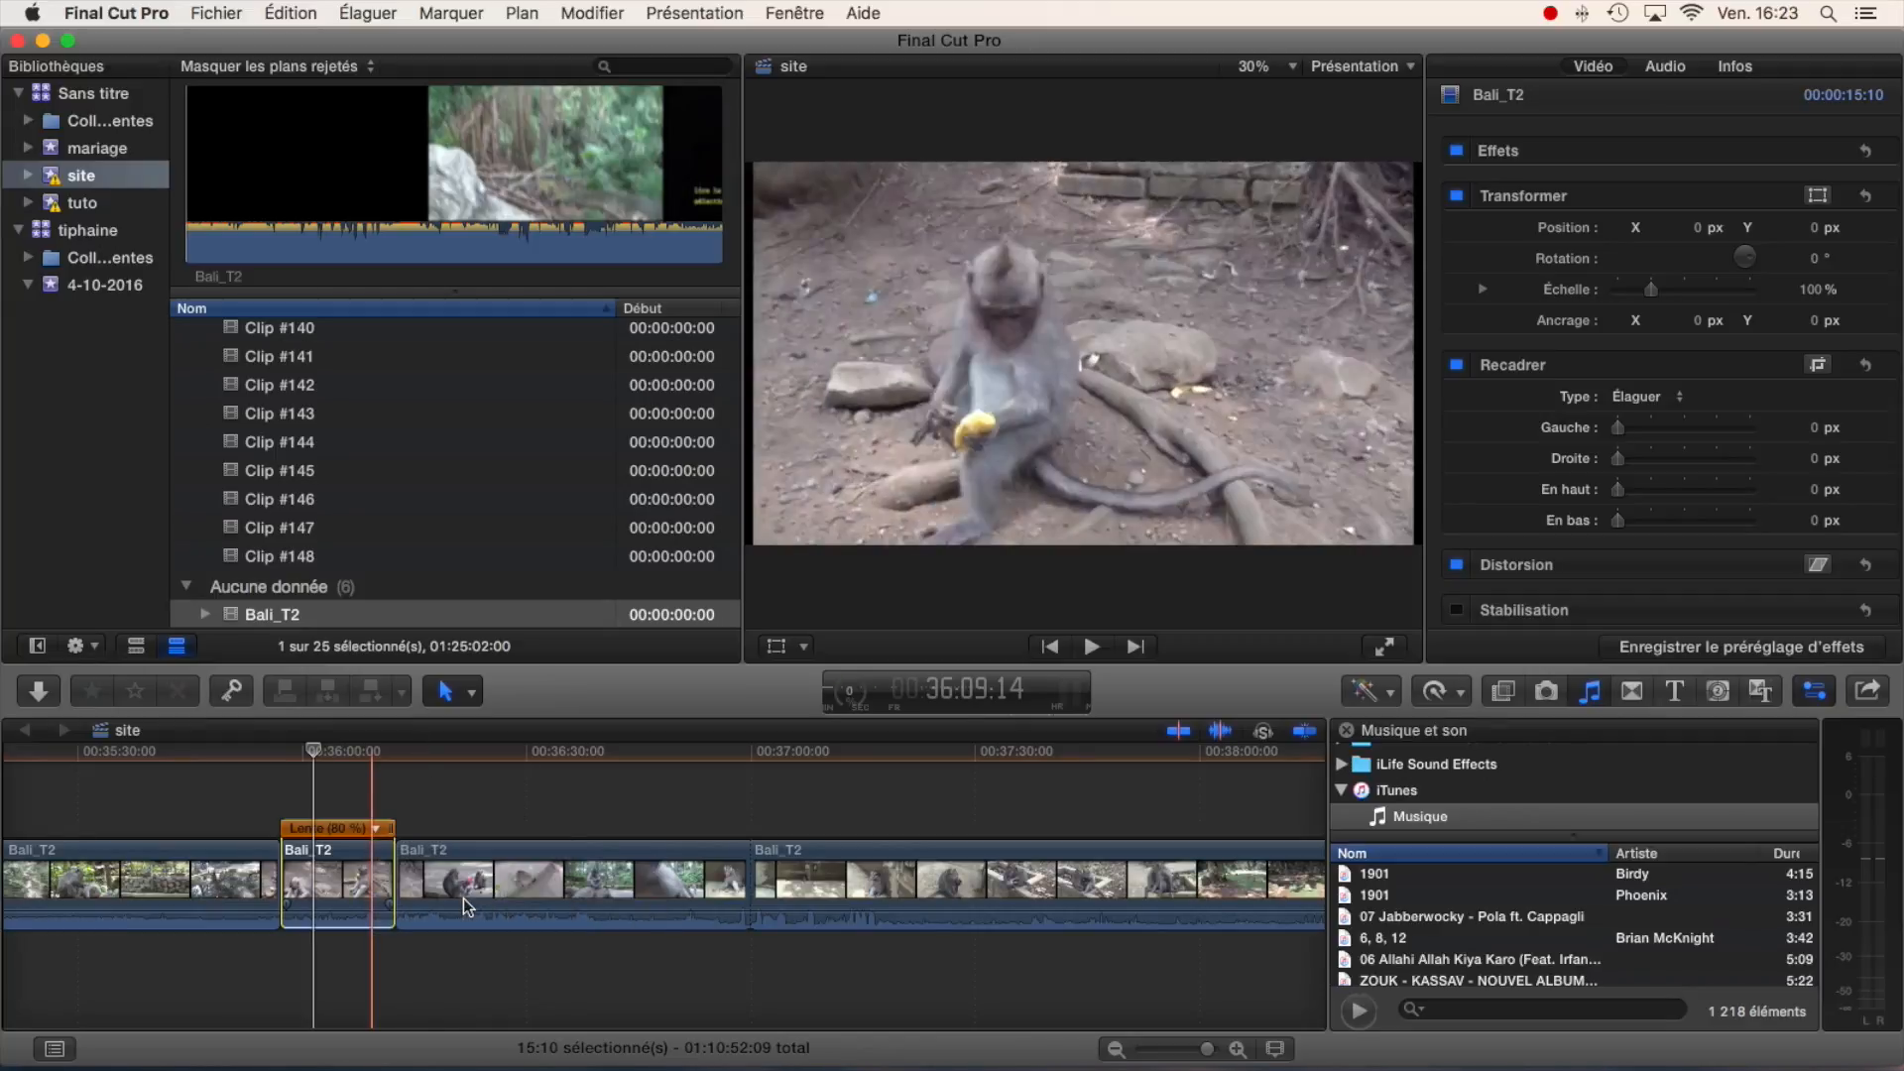
- Apply a speed ramp down to 0% to the selected segment and play back the gradual slowdown
left_click(1463, 693)
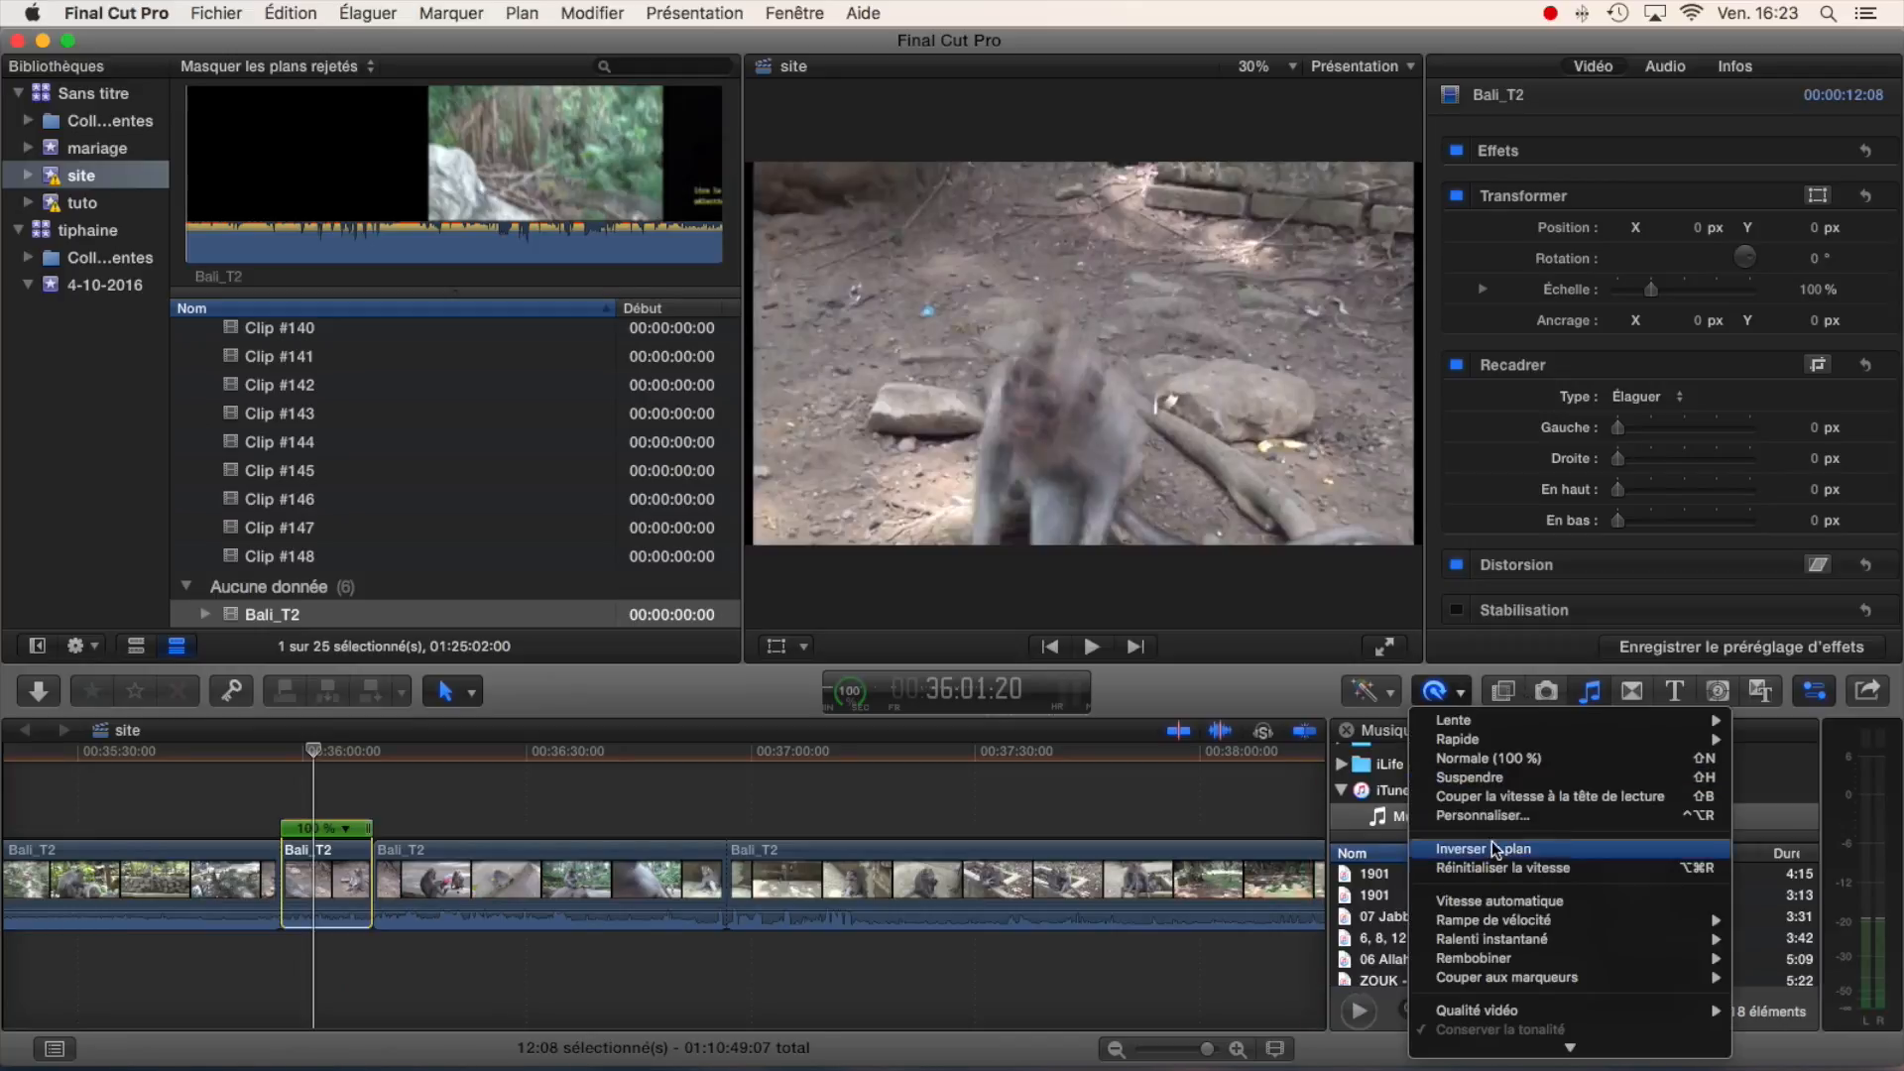
mouse_move(1508, 940)
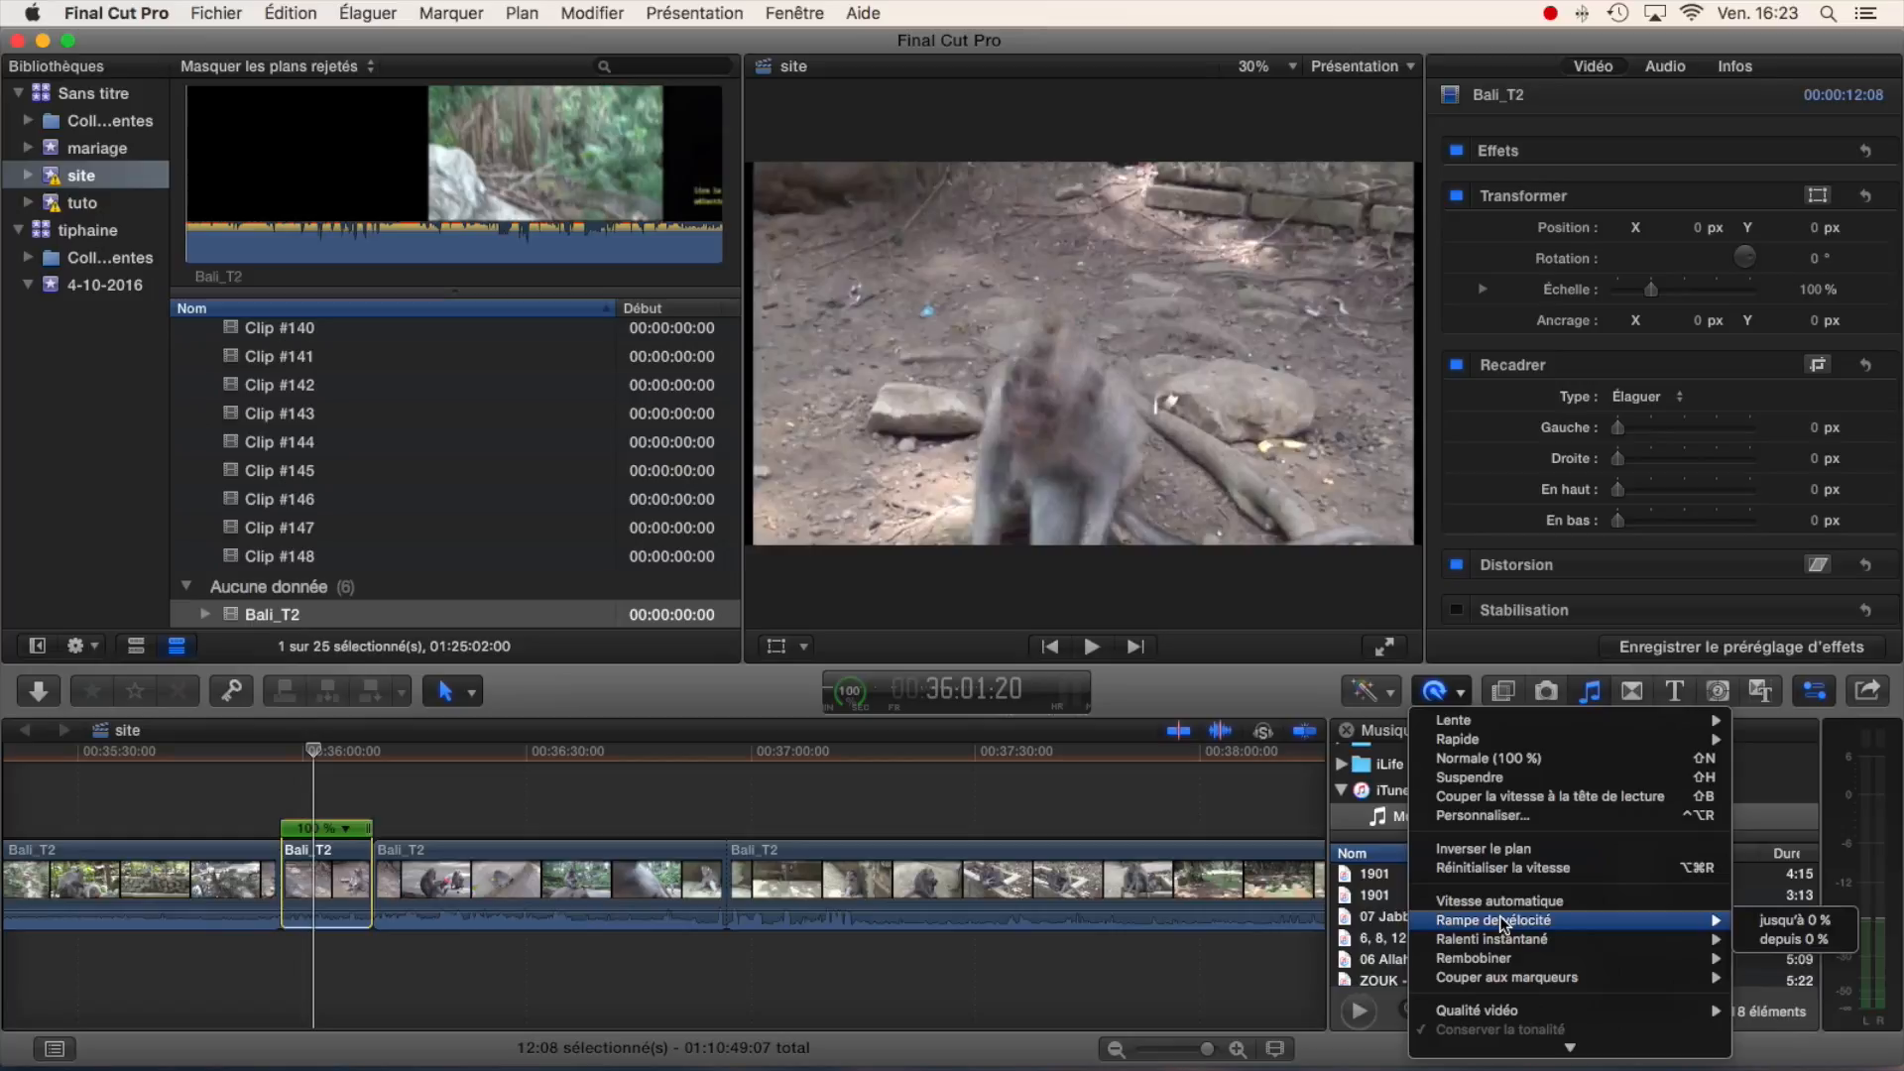
left_click(1781, 920)
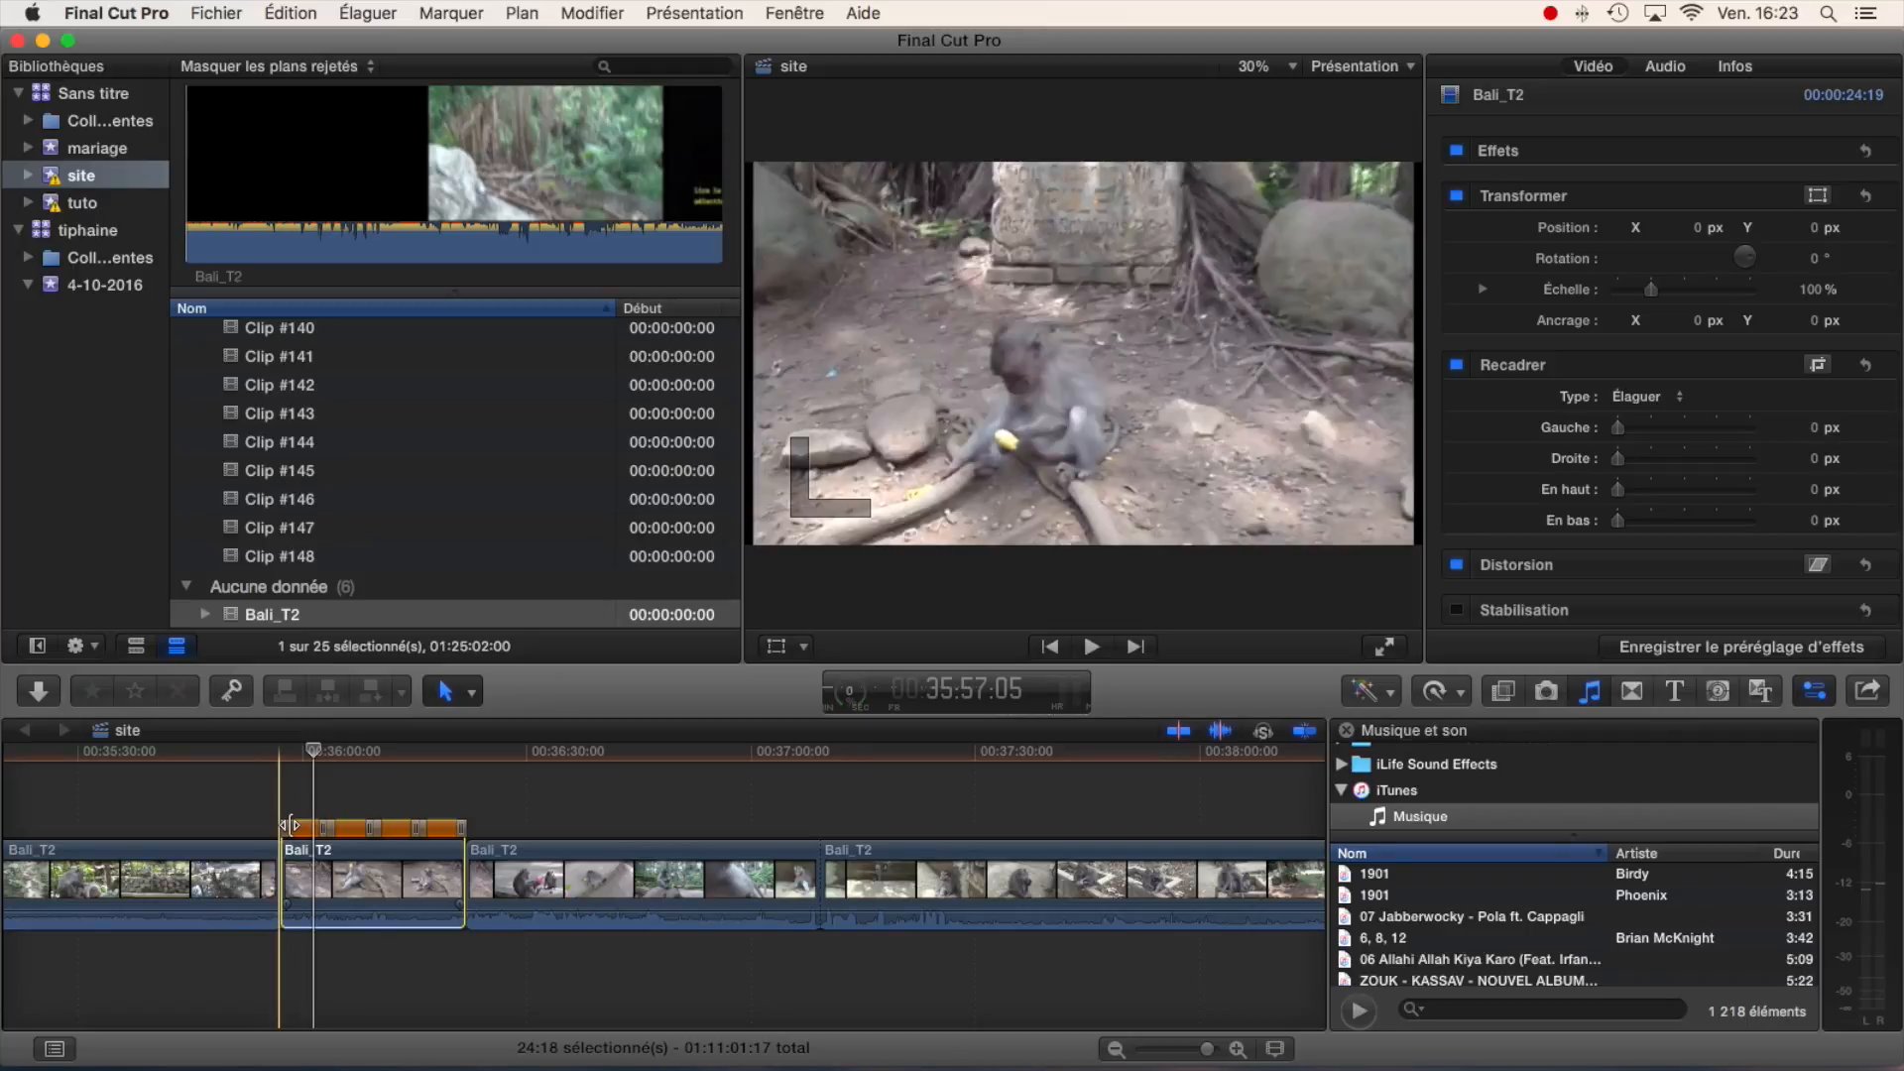
key("space")
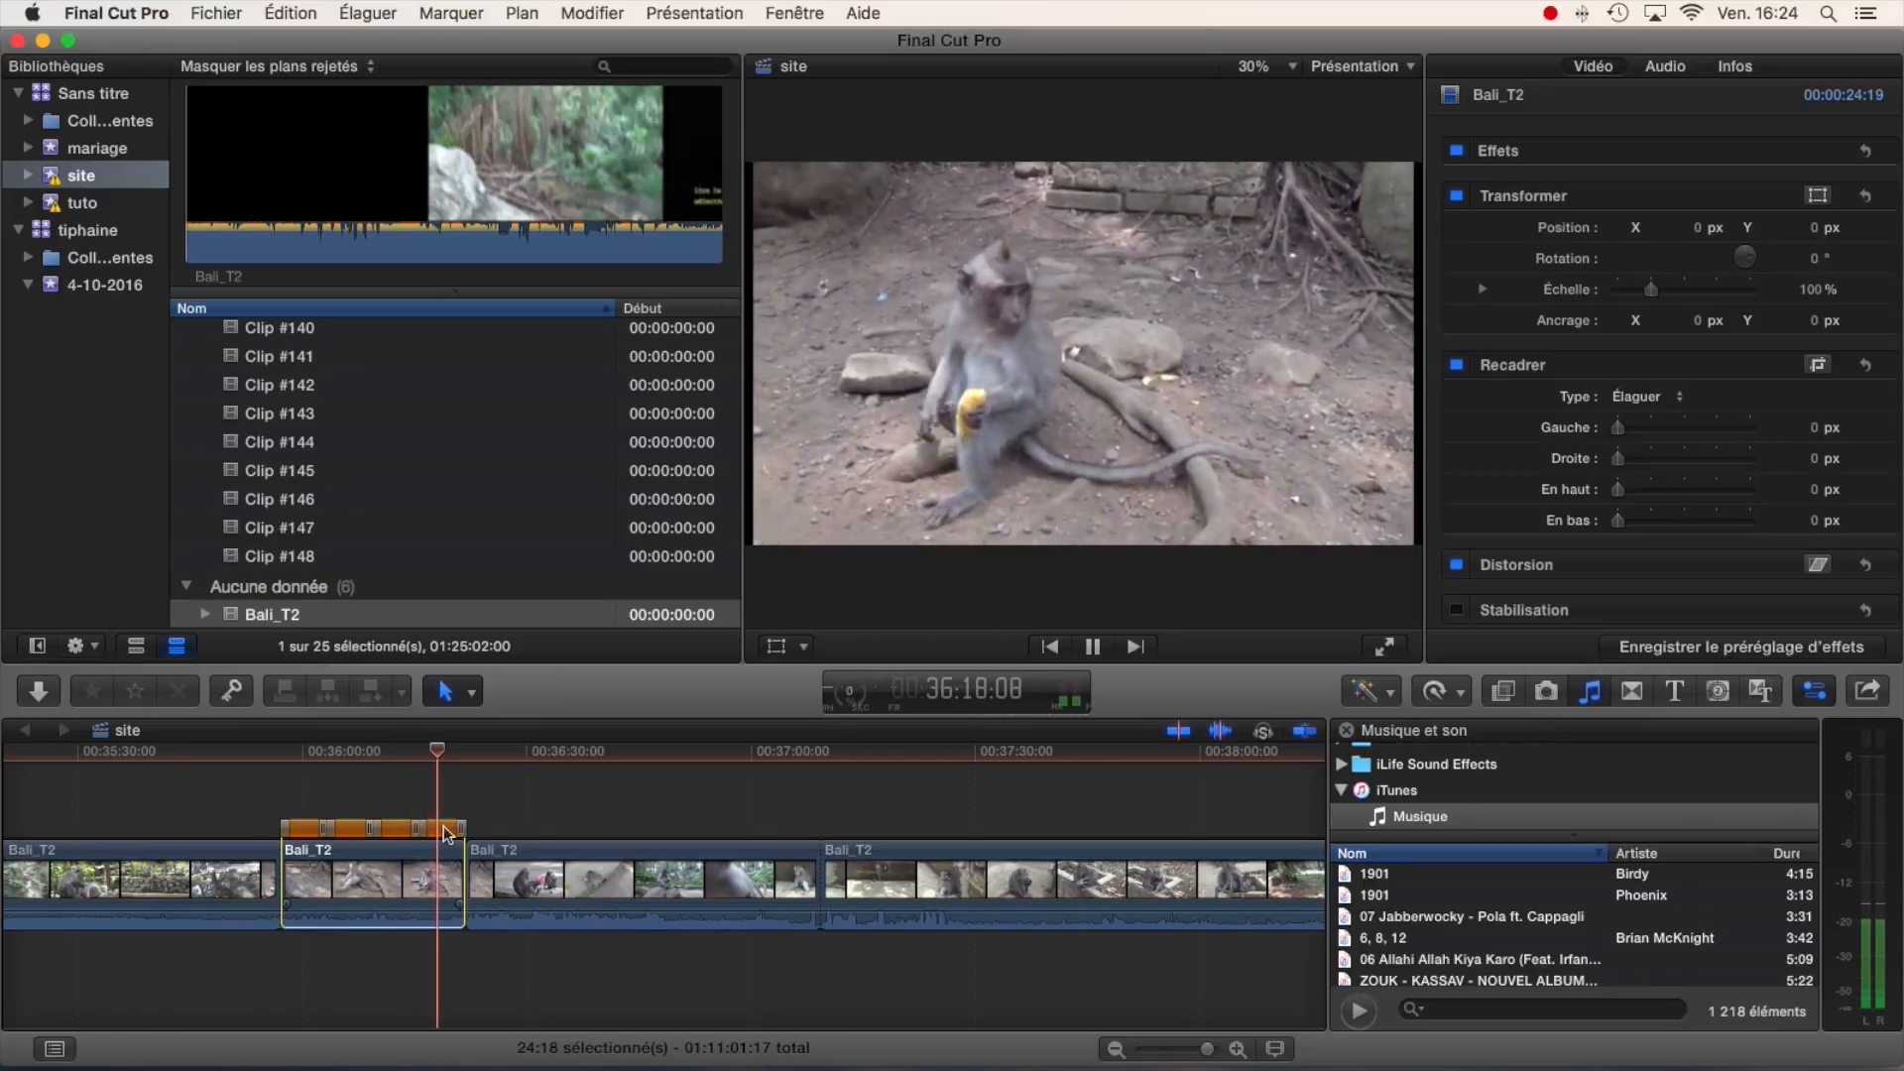
key("super+equal")
key("super+equal")
key("super+equal")
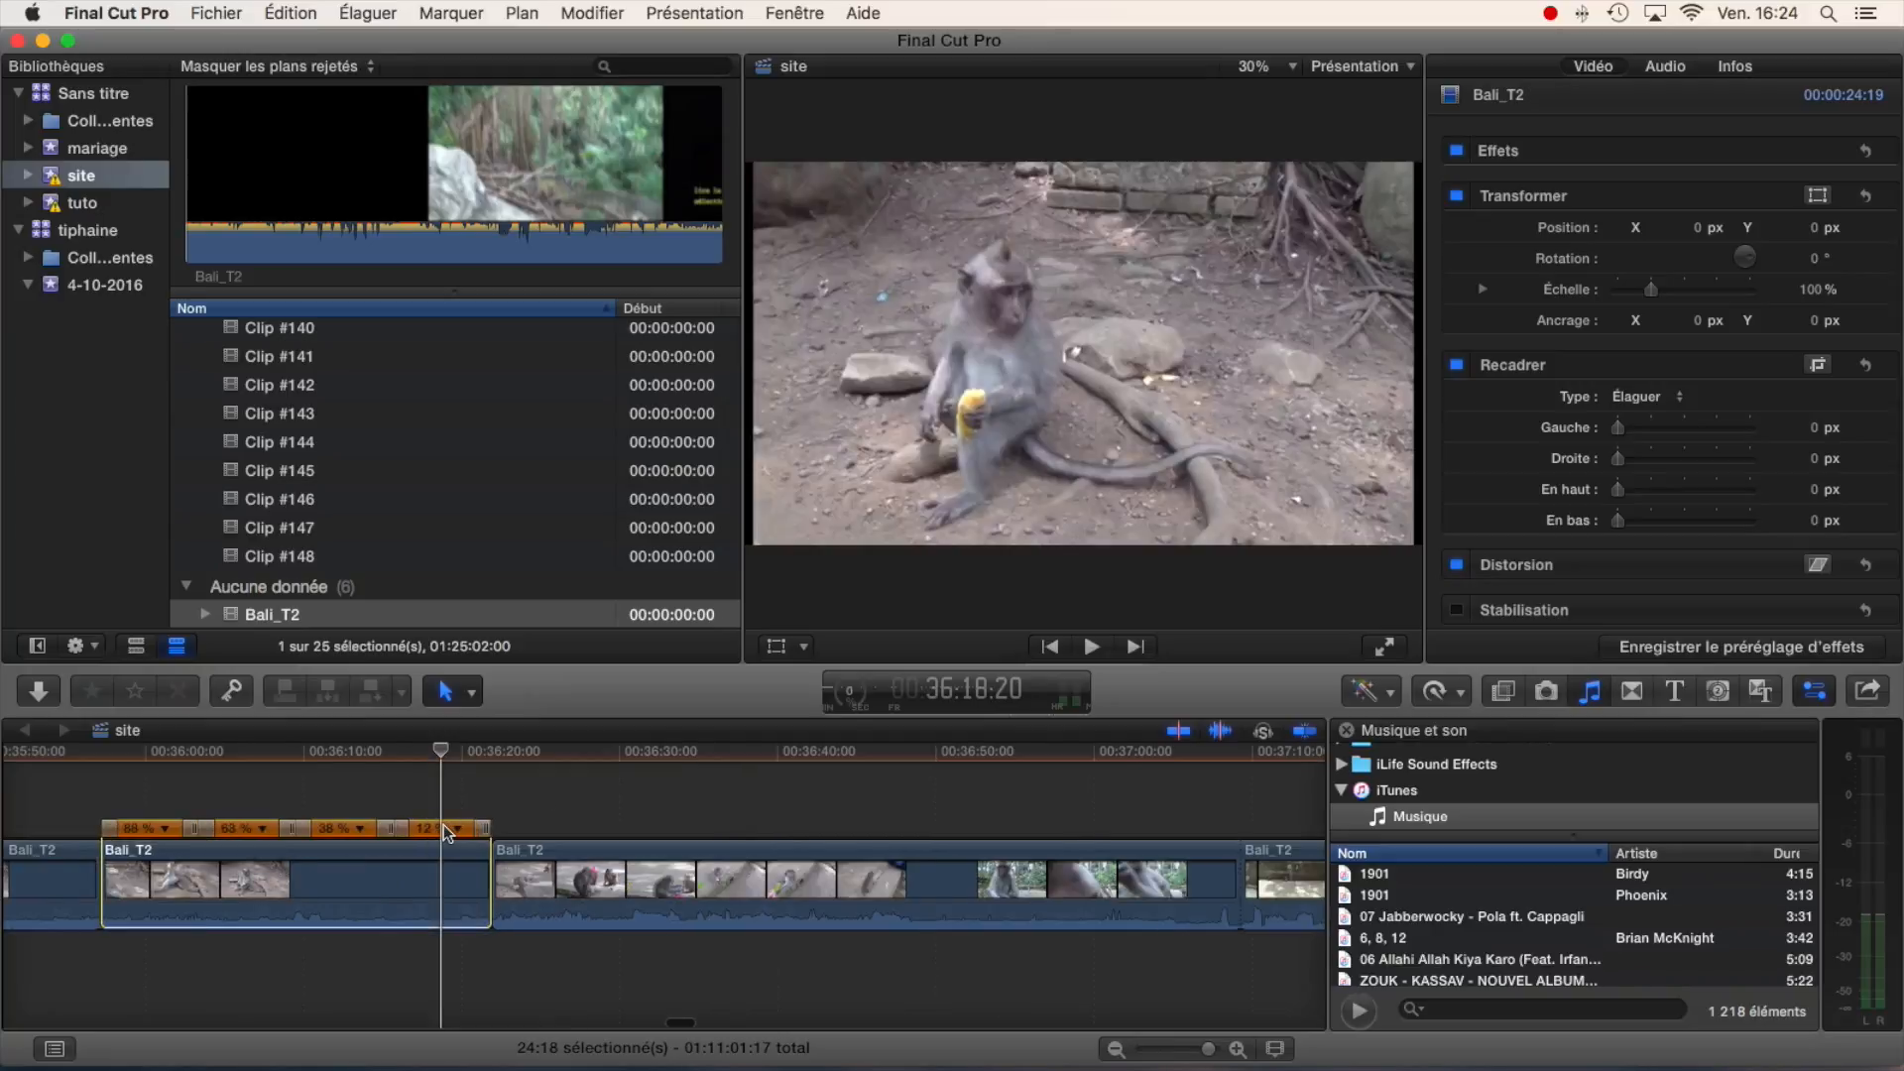
scroll(443, 824, "left", 3)
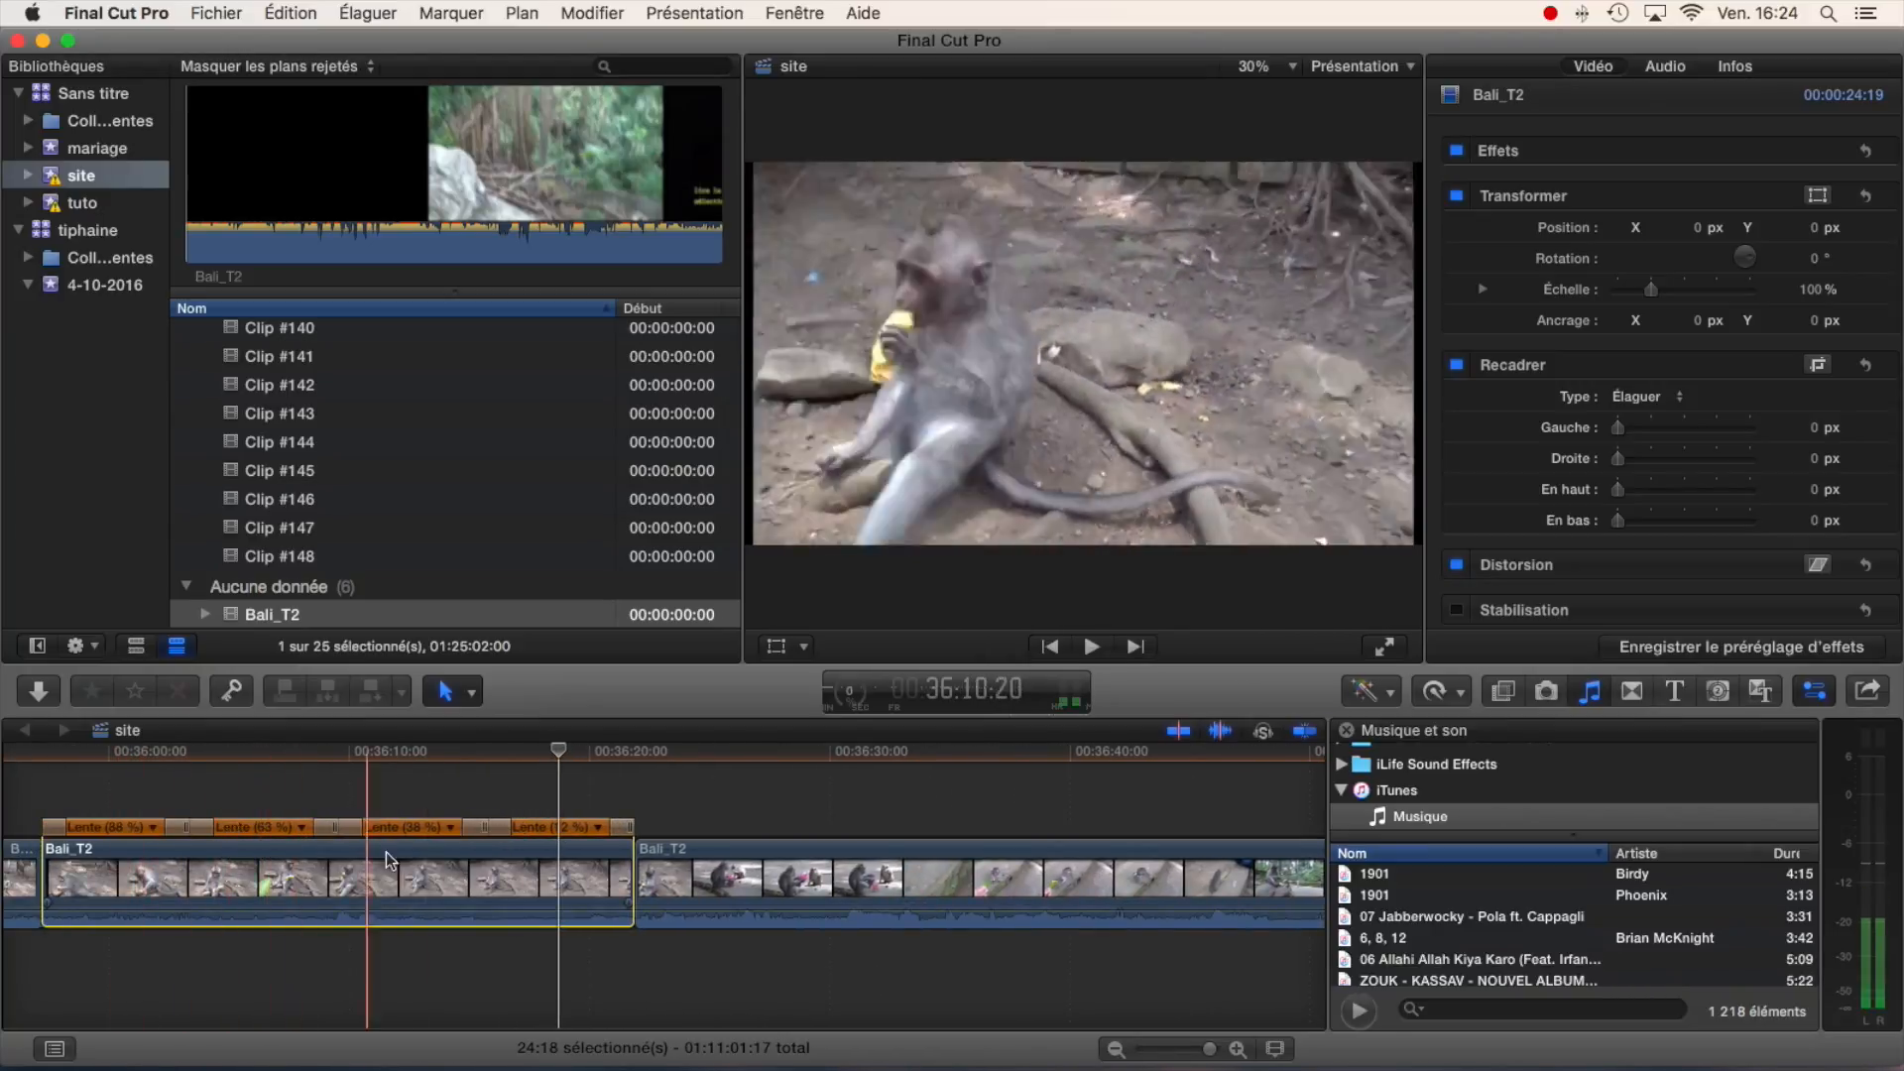
- Return the ramped Bali_T2 segment to normal speed (100%), removing its speed ramp
left_click(599, 826)
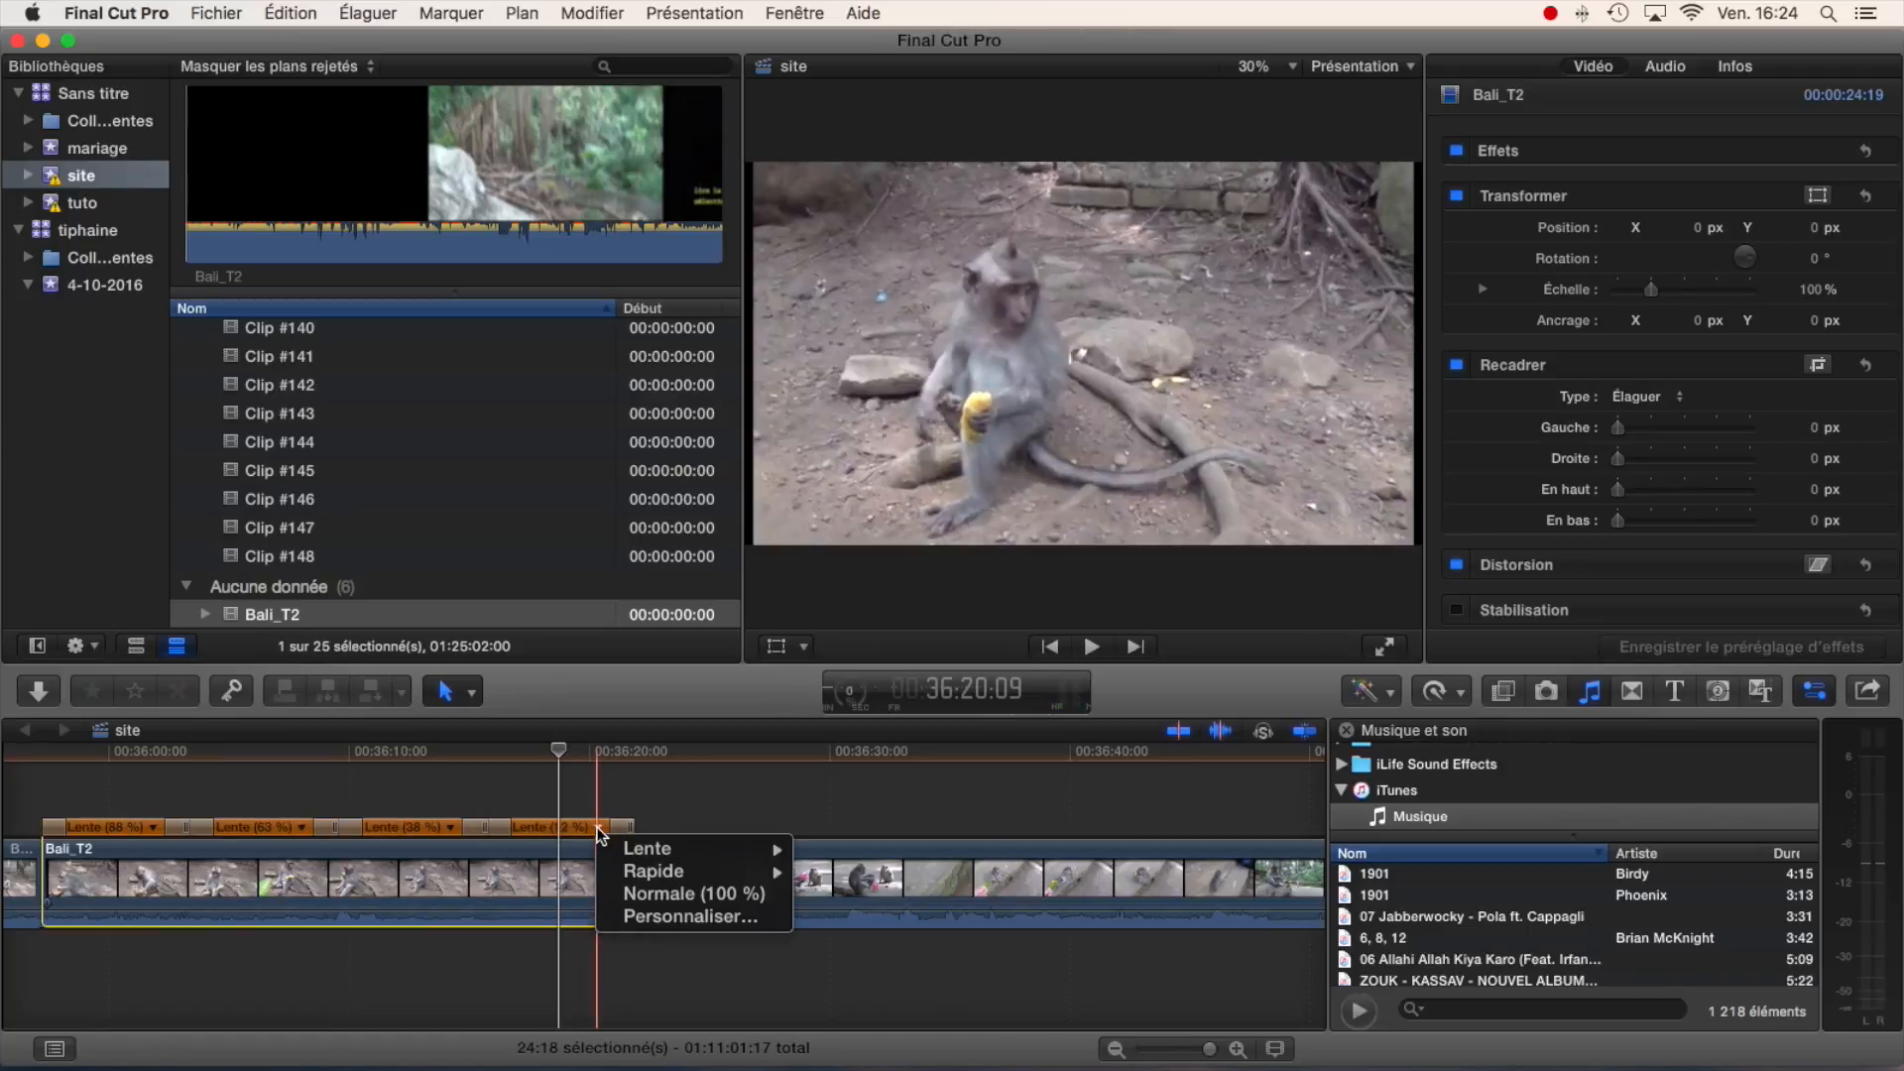
left_click(1084, 870)
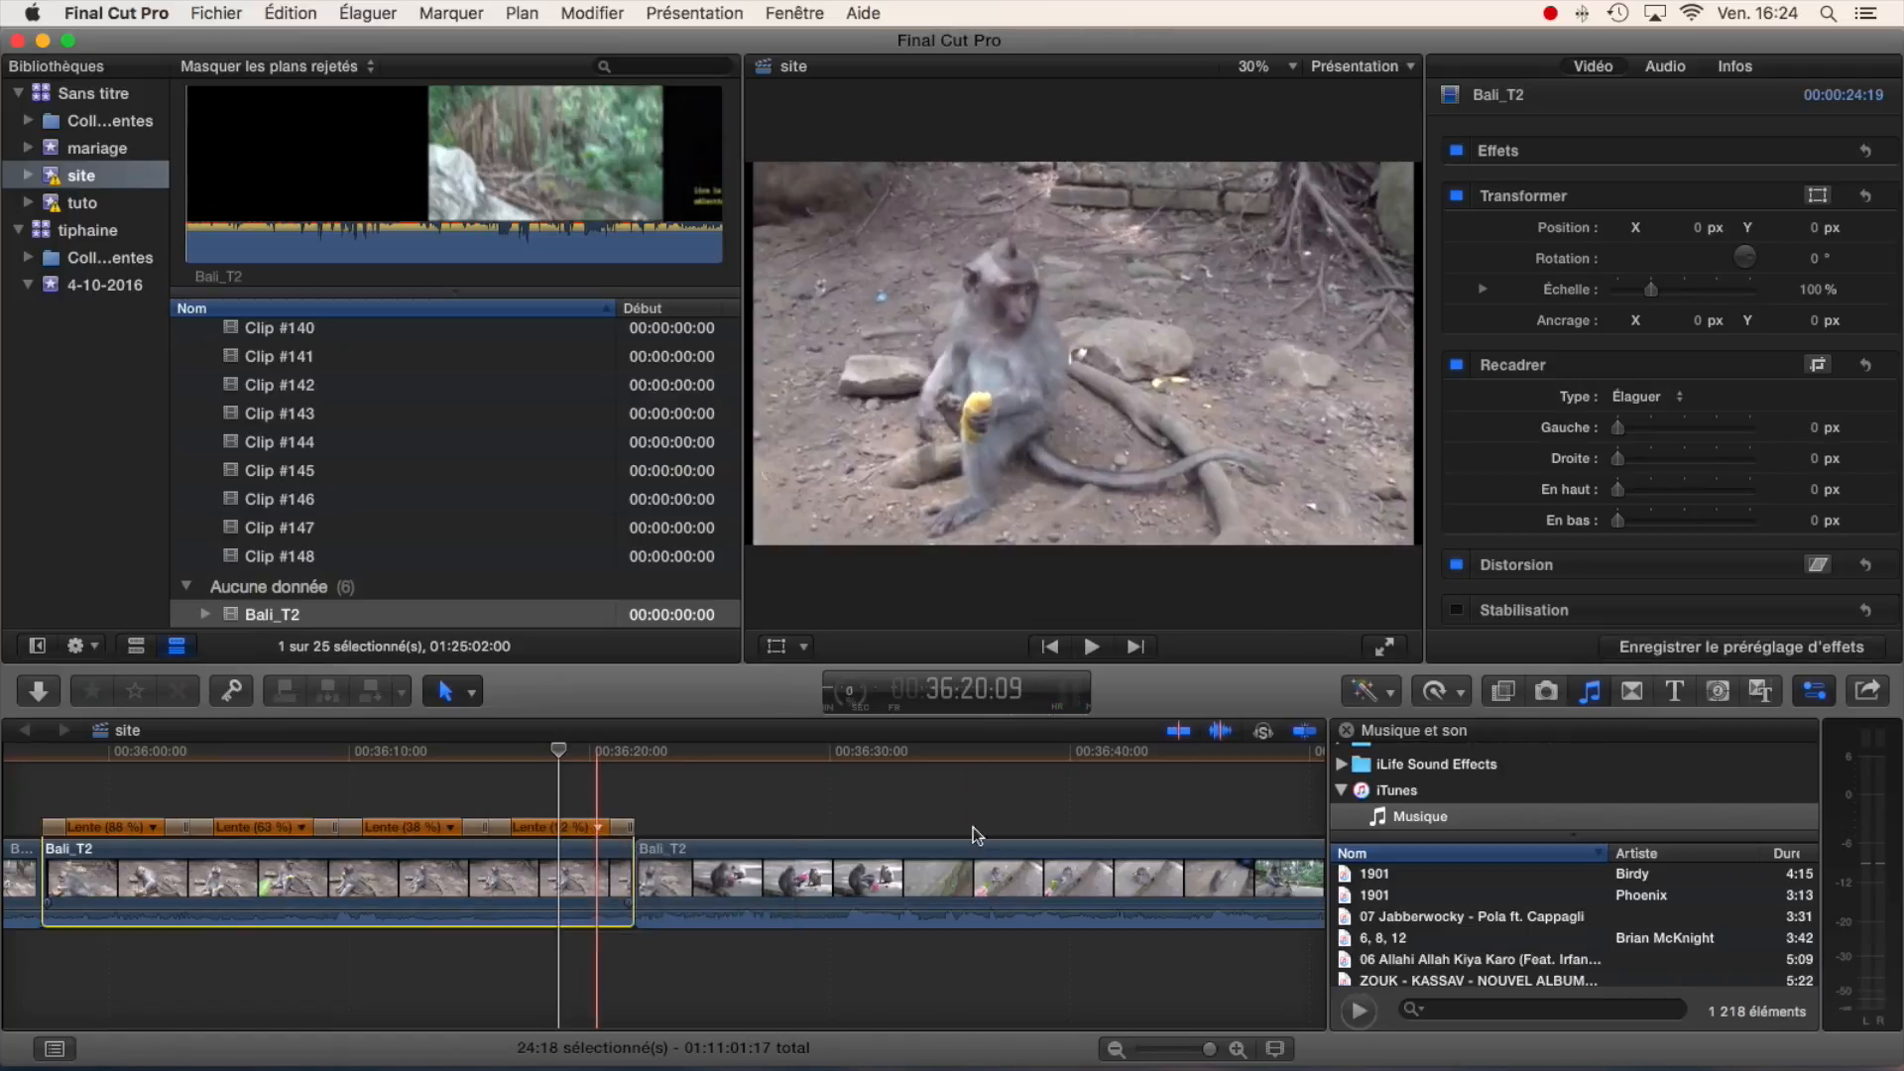
left_click(1431, 687)
mouse_move(1560, 937)
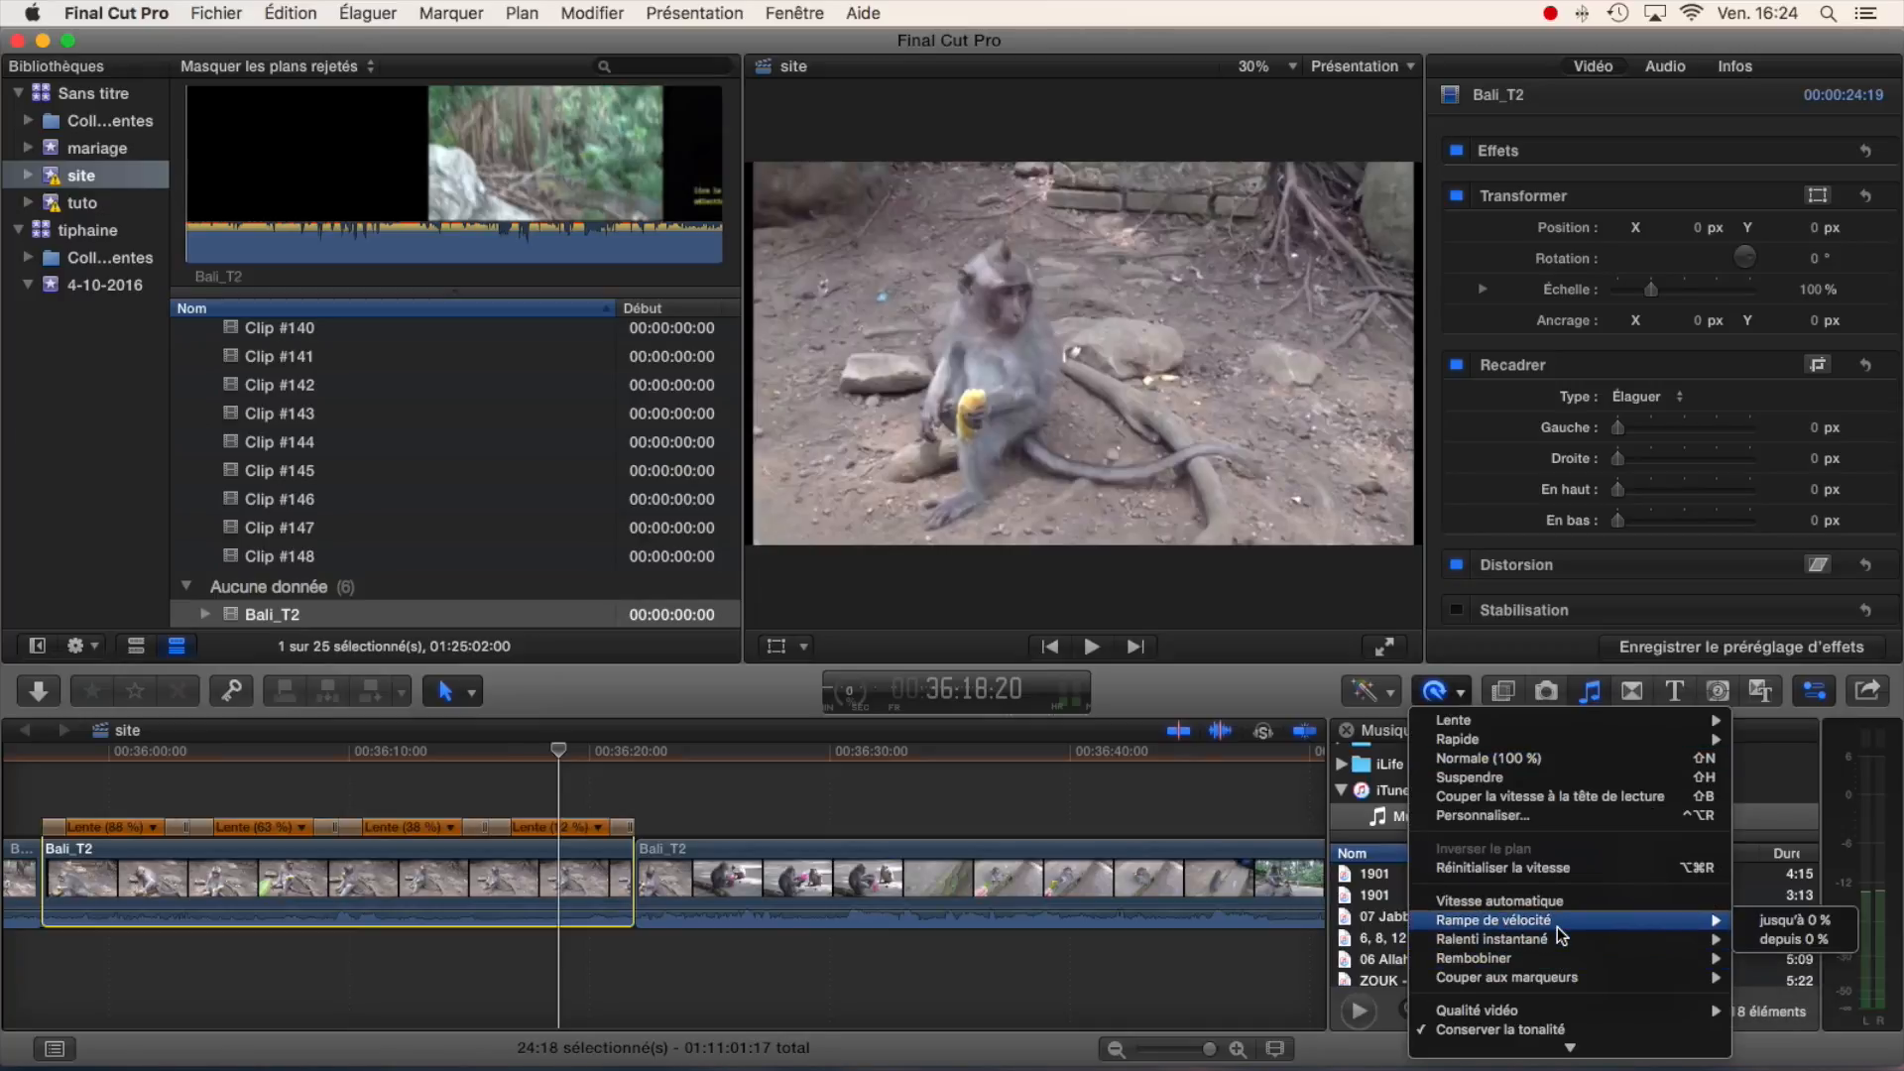
left_click(1515, 760)
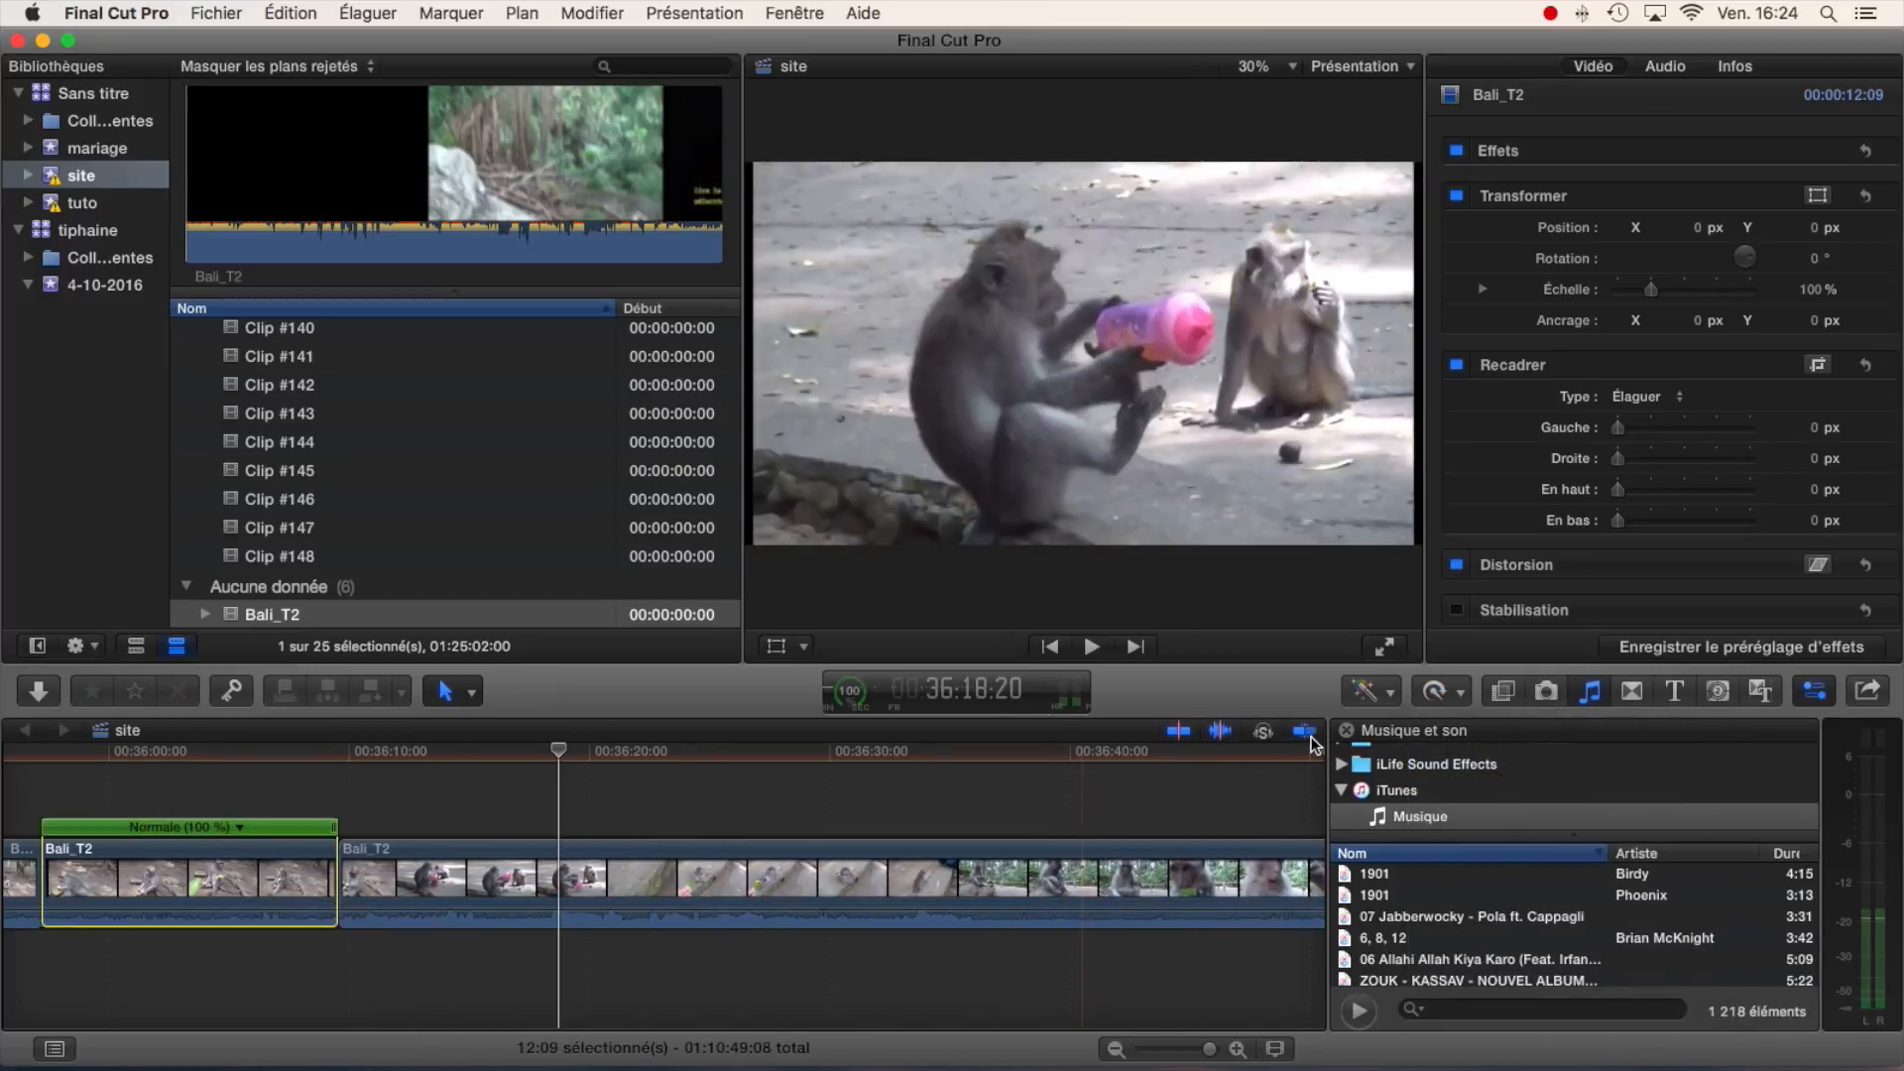
- Apply a 1x rewind to the selected segment, play back the switch into reverse, and restore normal speed (100%)
left_click(1460, 702)
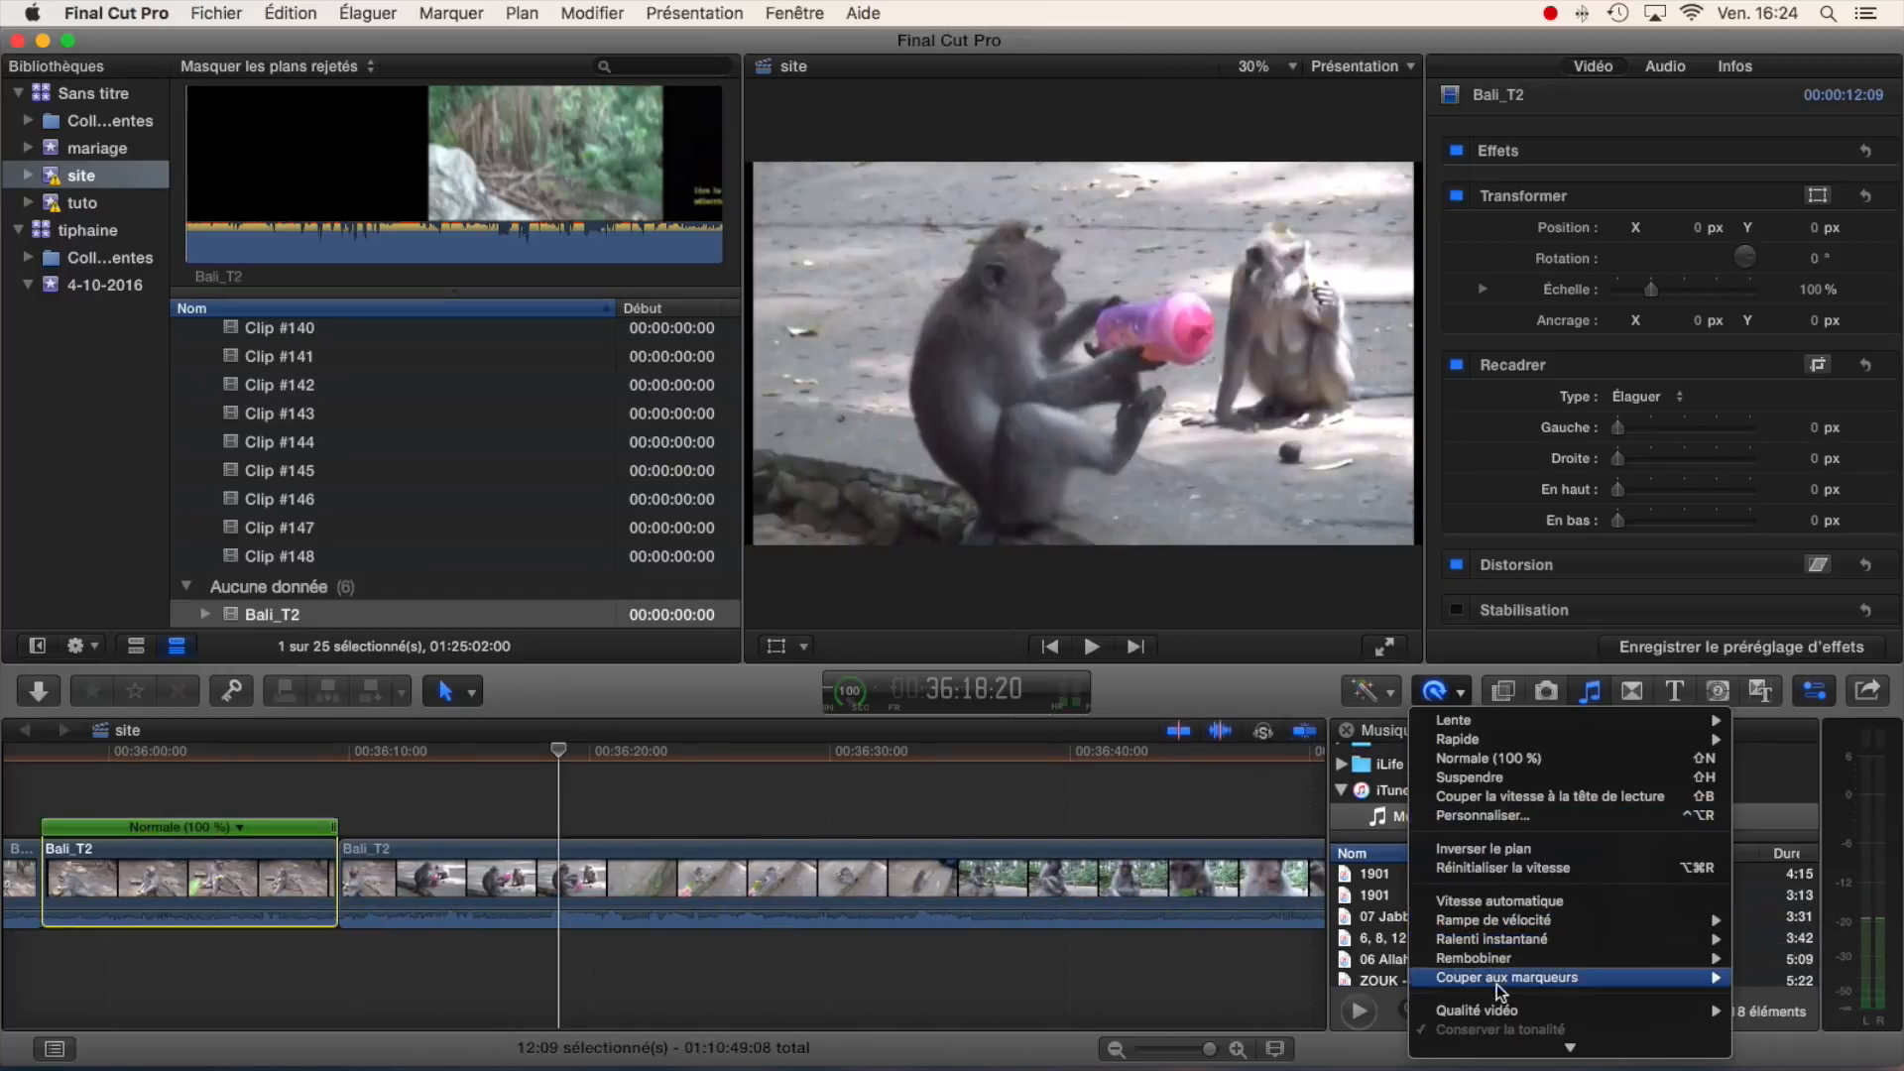
mouse_move(1485, 959)
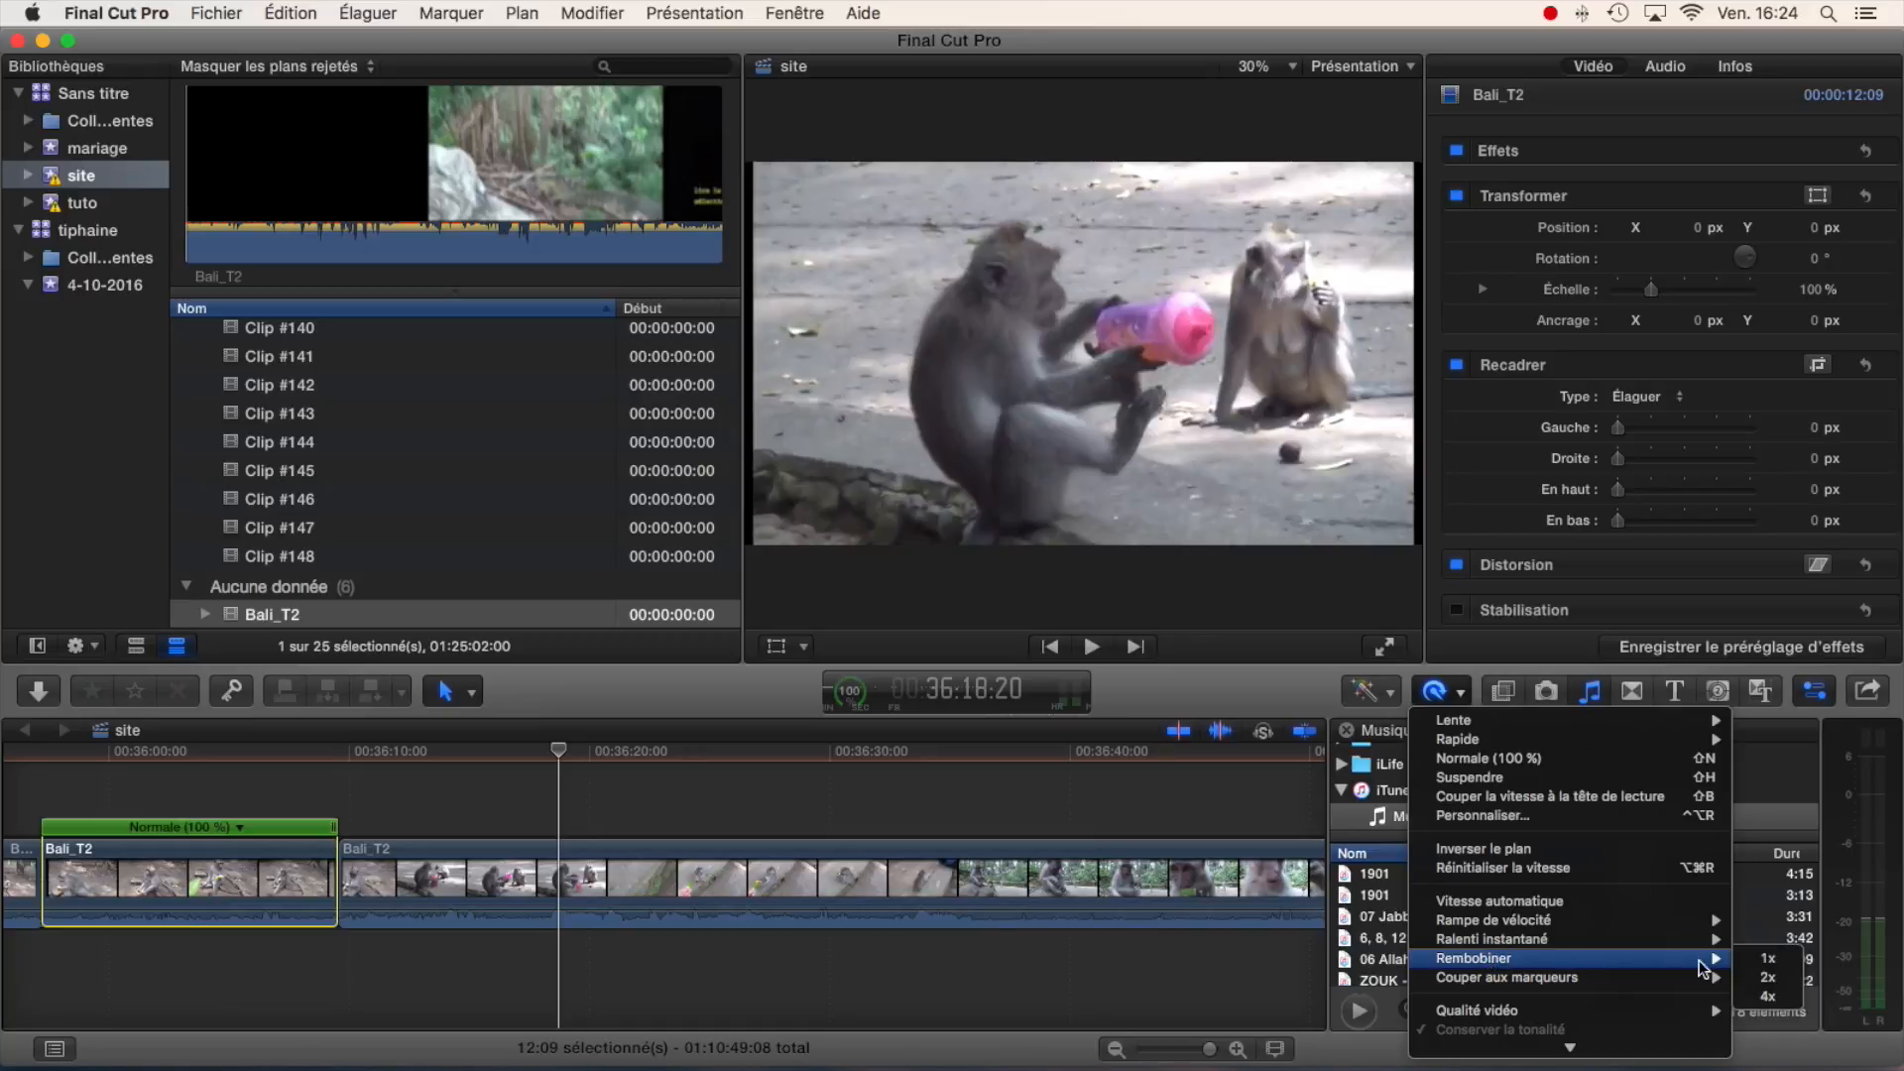
left_click(1768, 958)
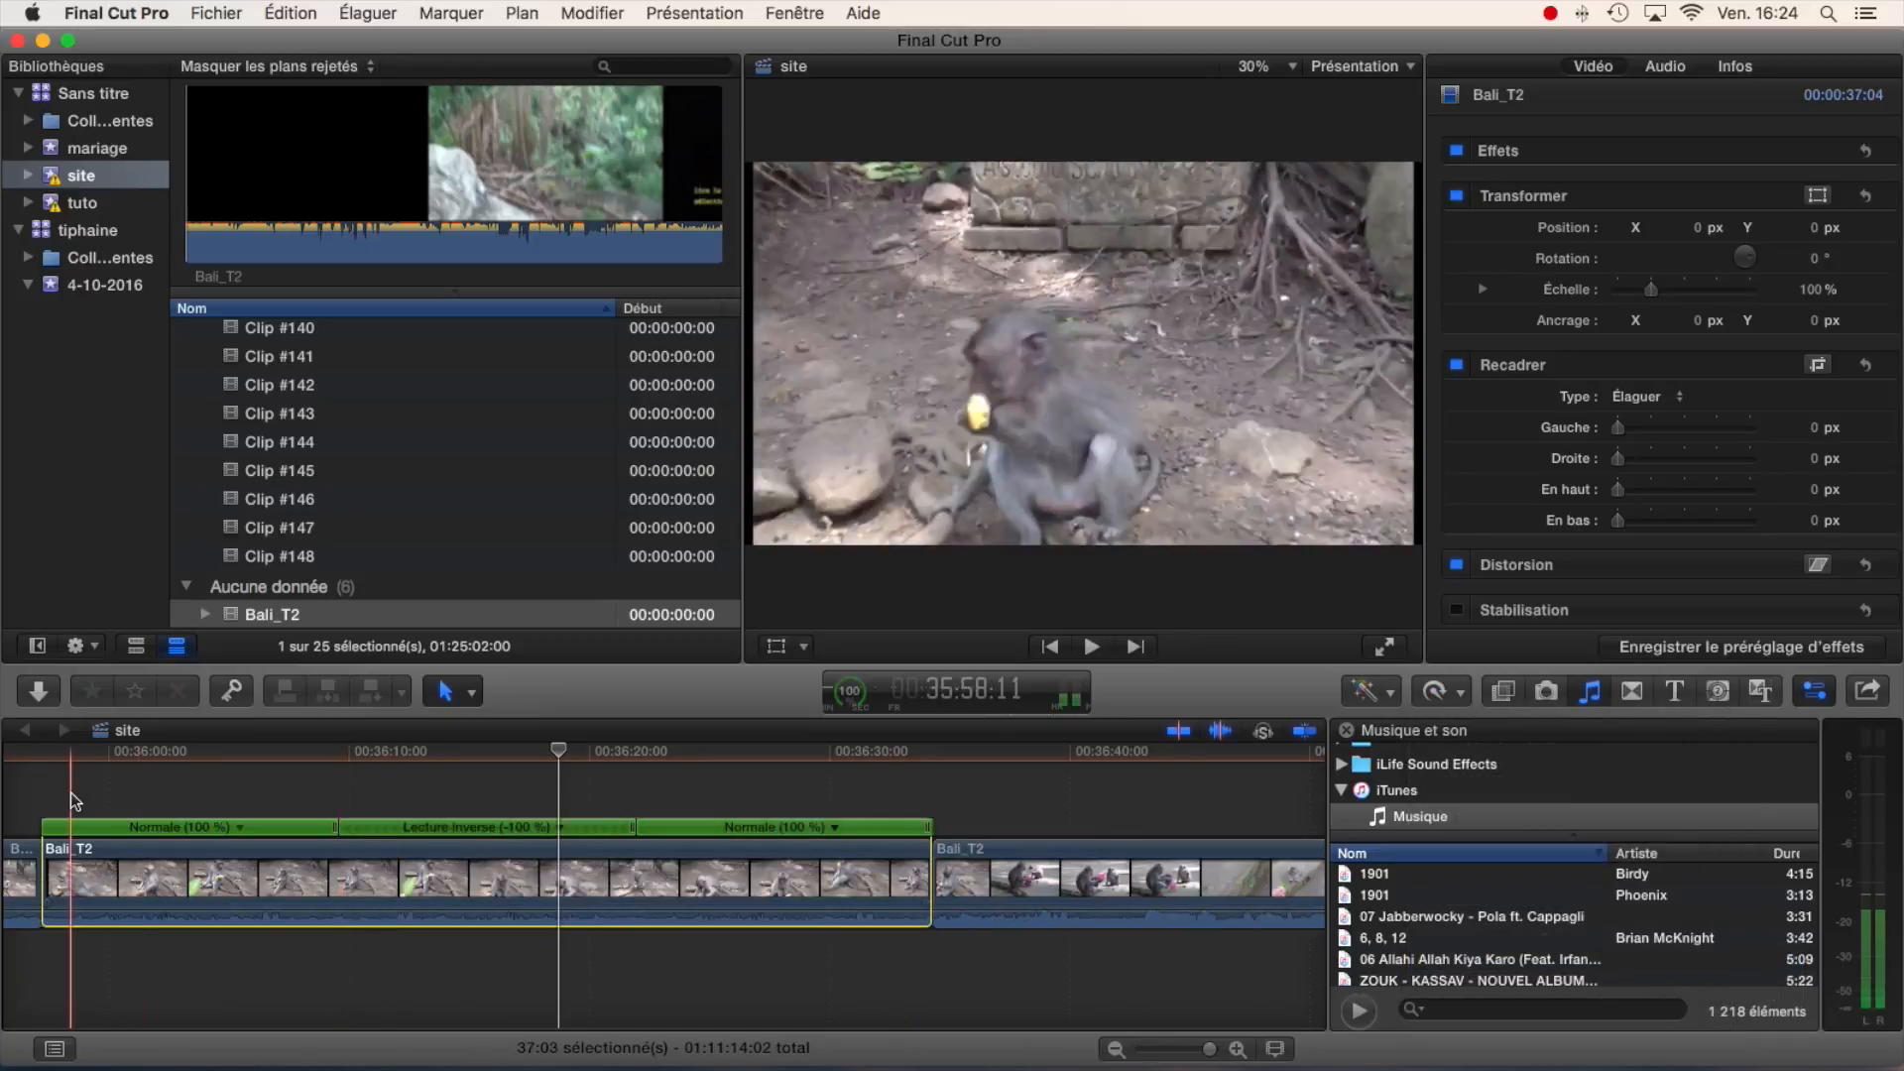
key("space")
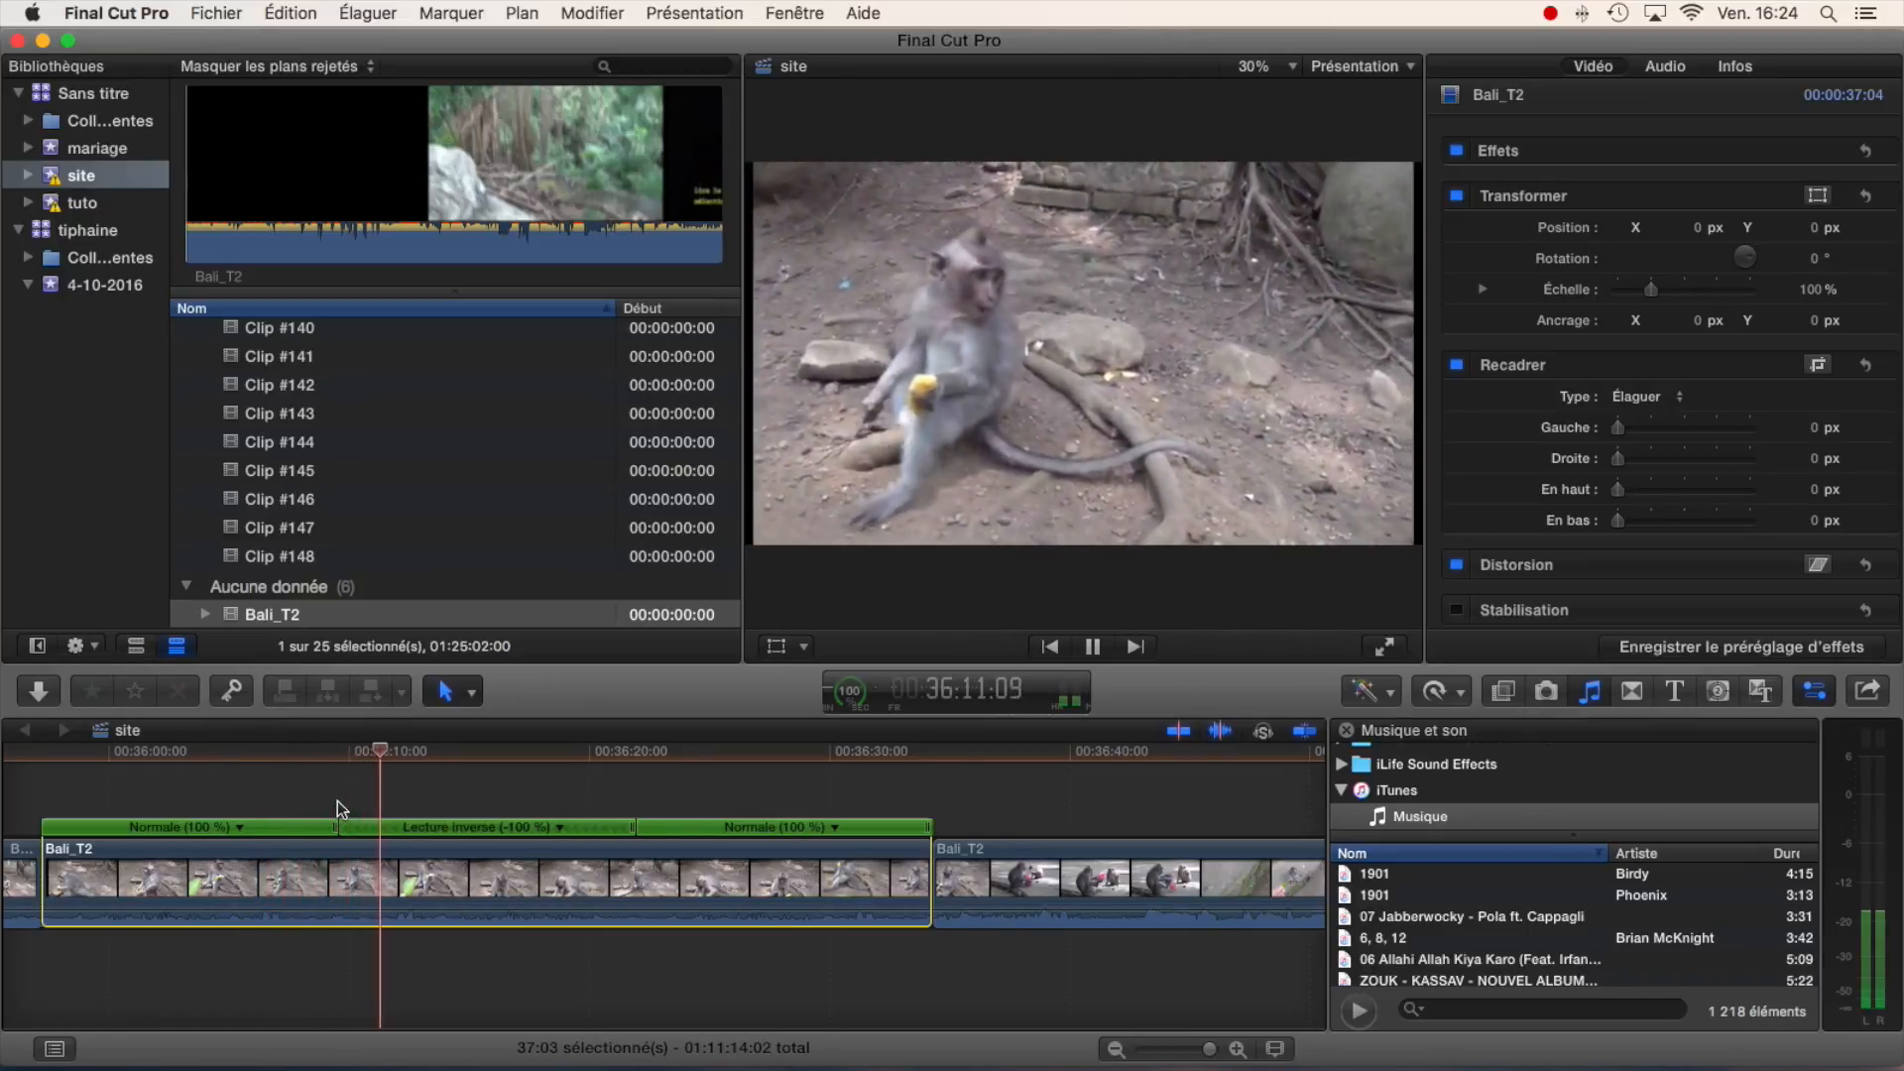
key("space")
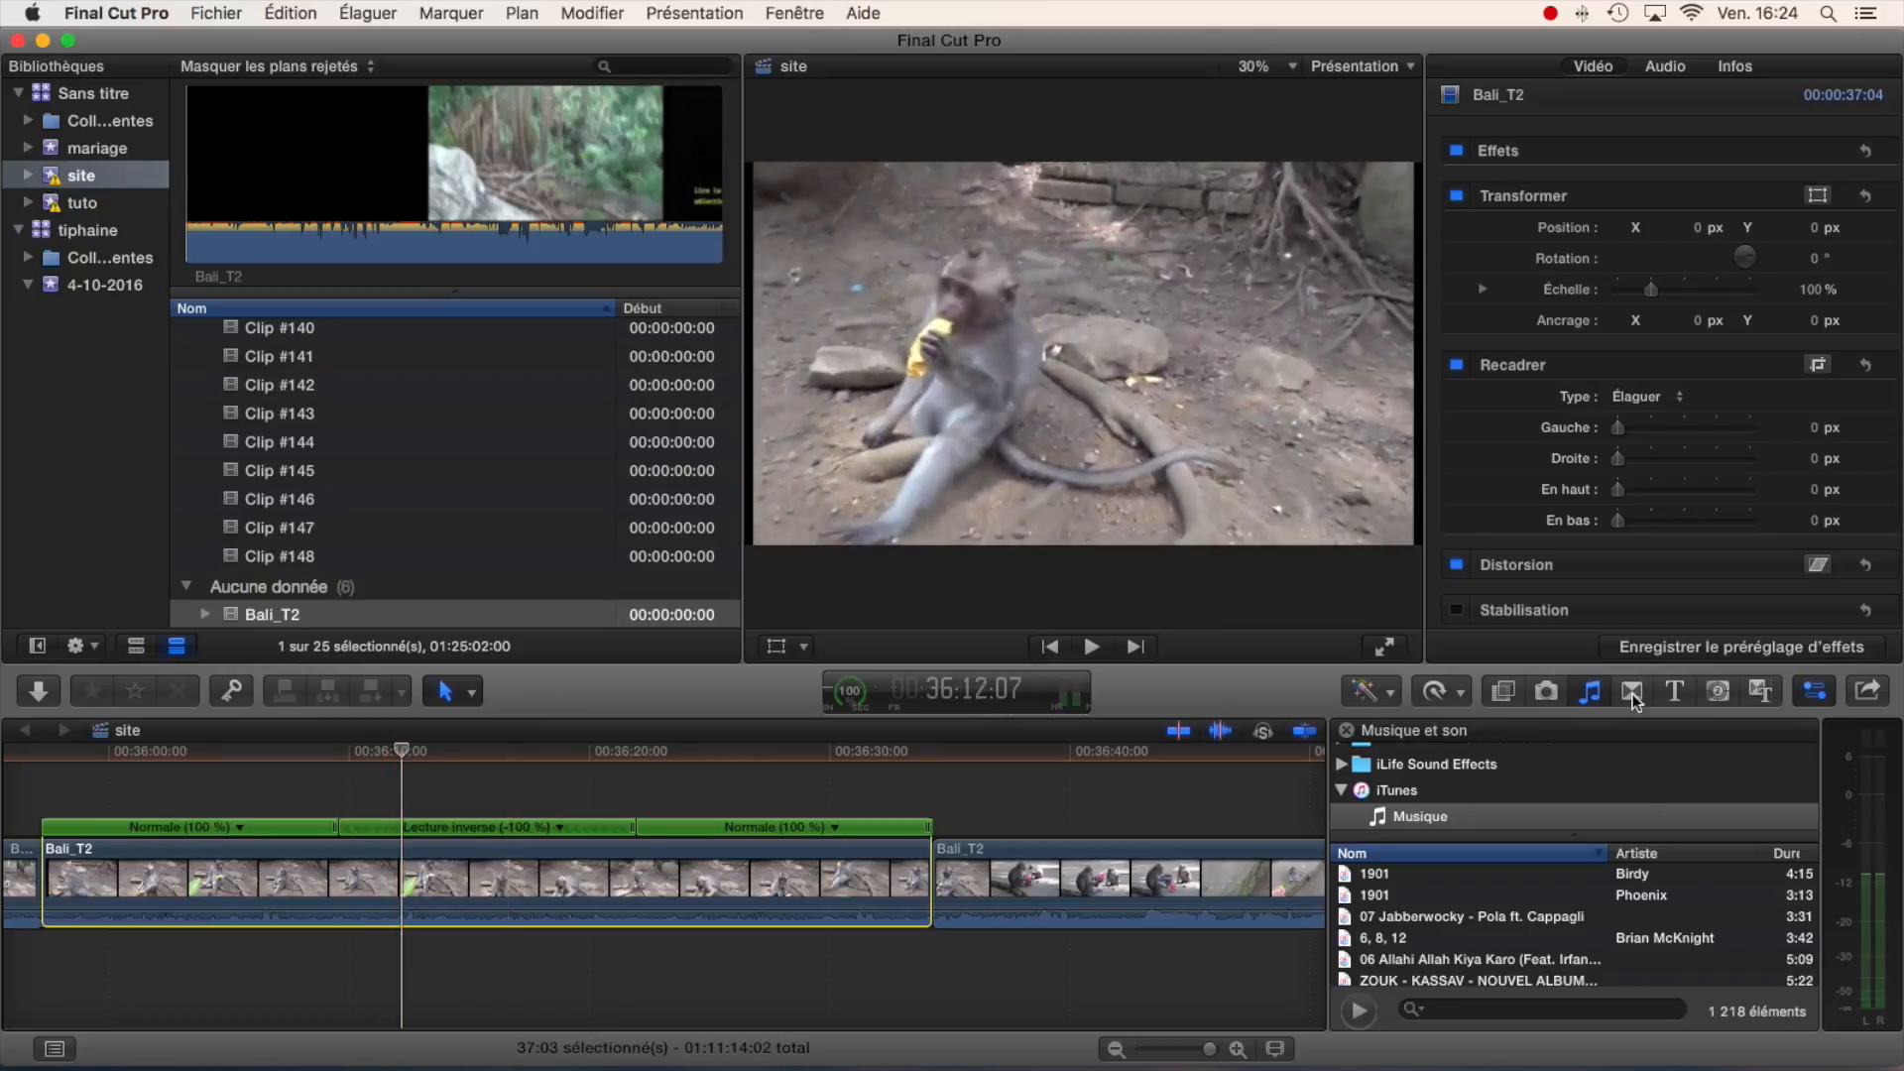
left_click(1461, 693)
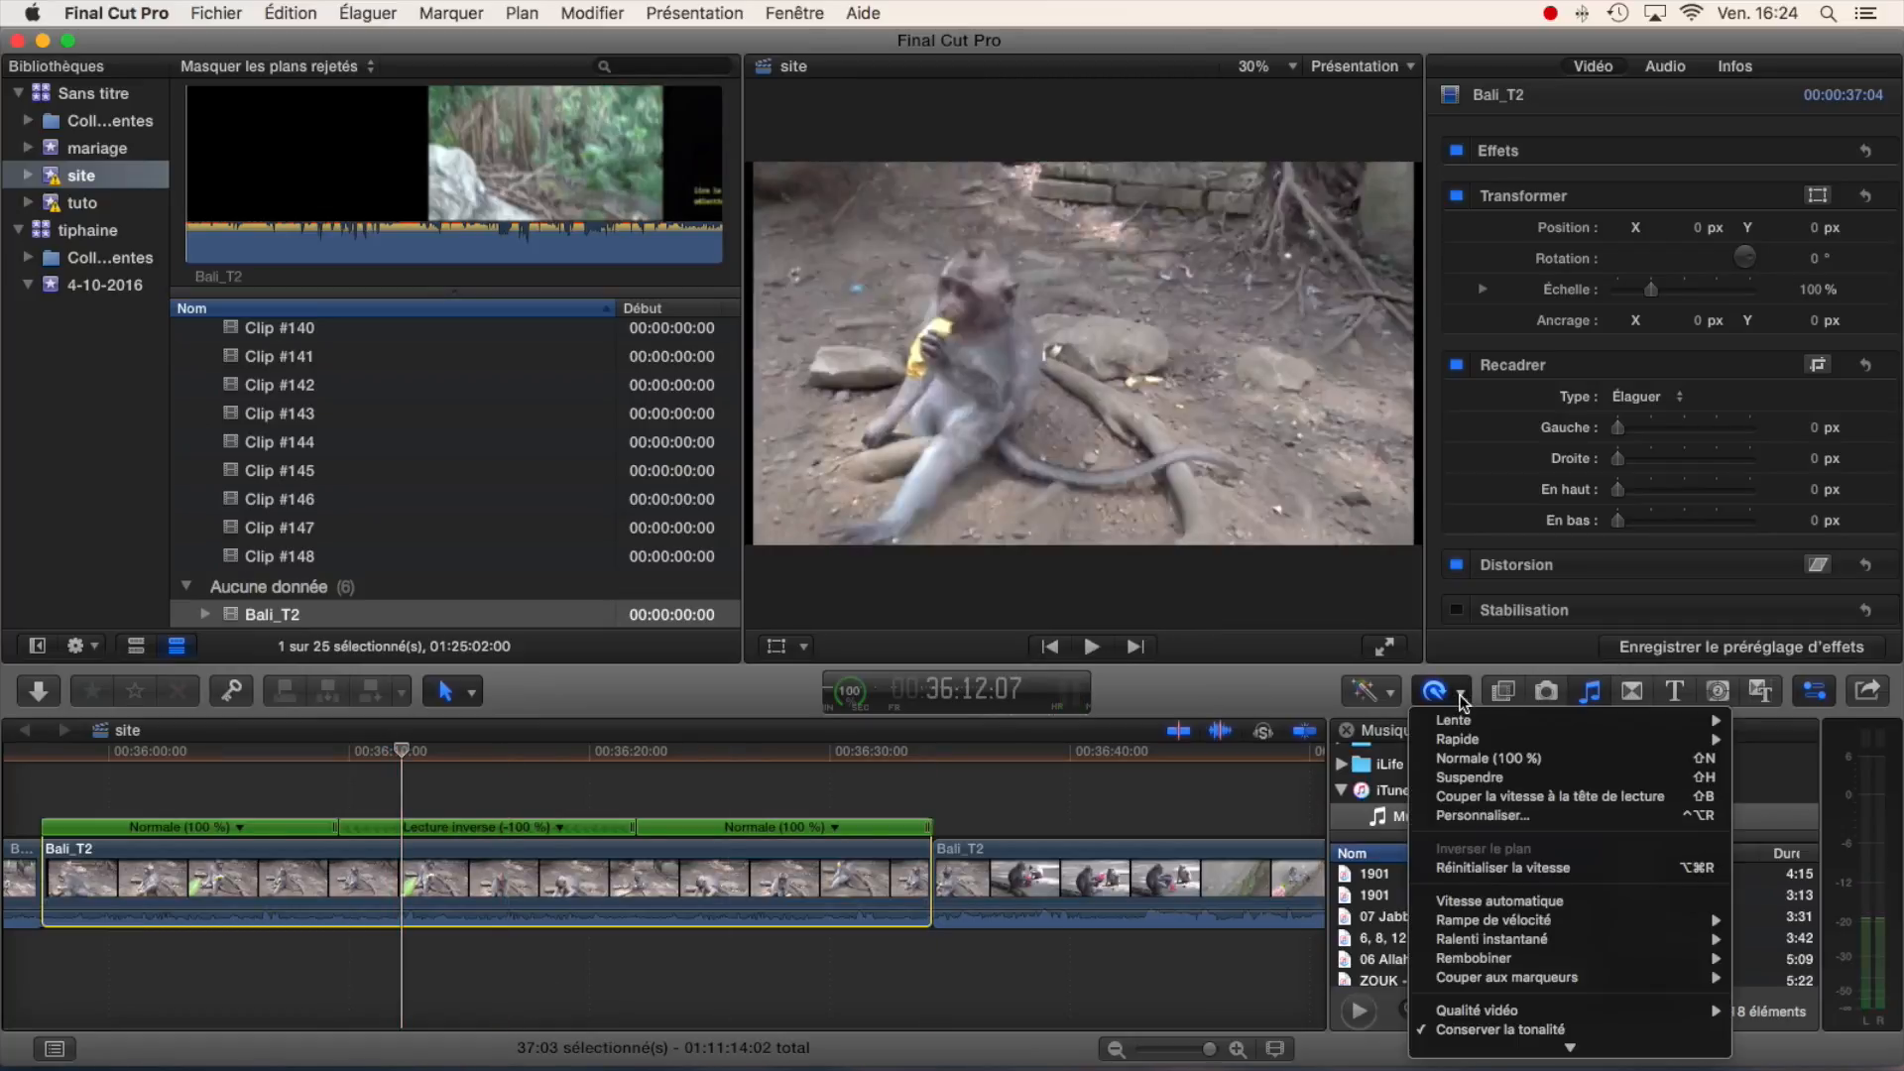
left_click(1486, 759)
- Reverse the selected Bali_T2 segment and play it back from its beginning
left_click(1466, 693)
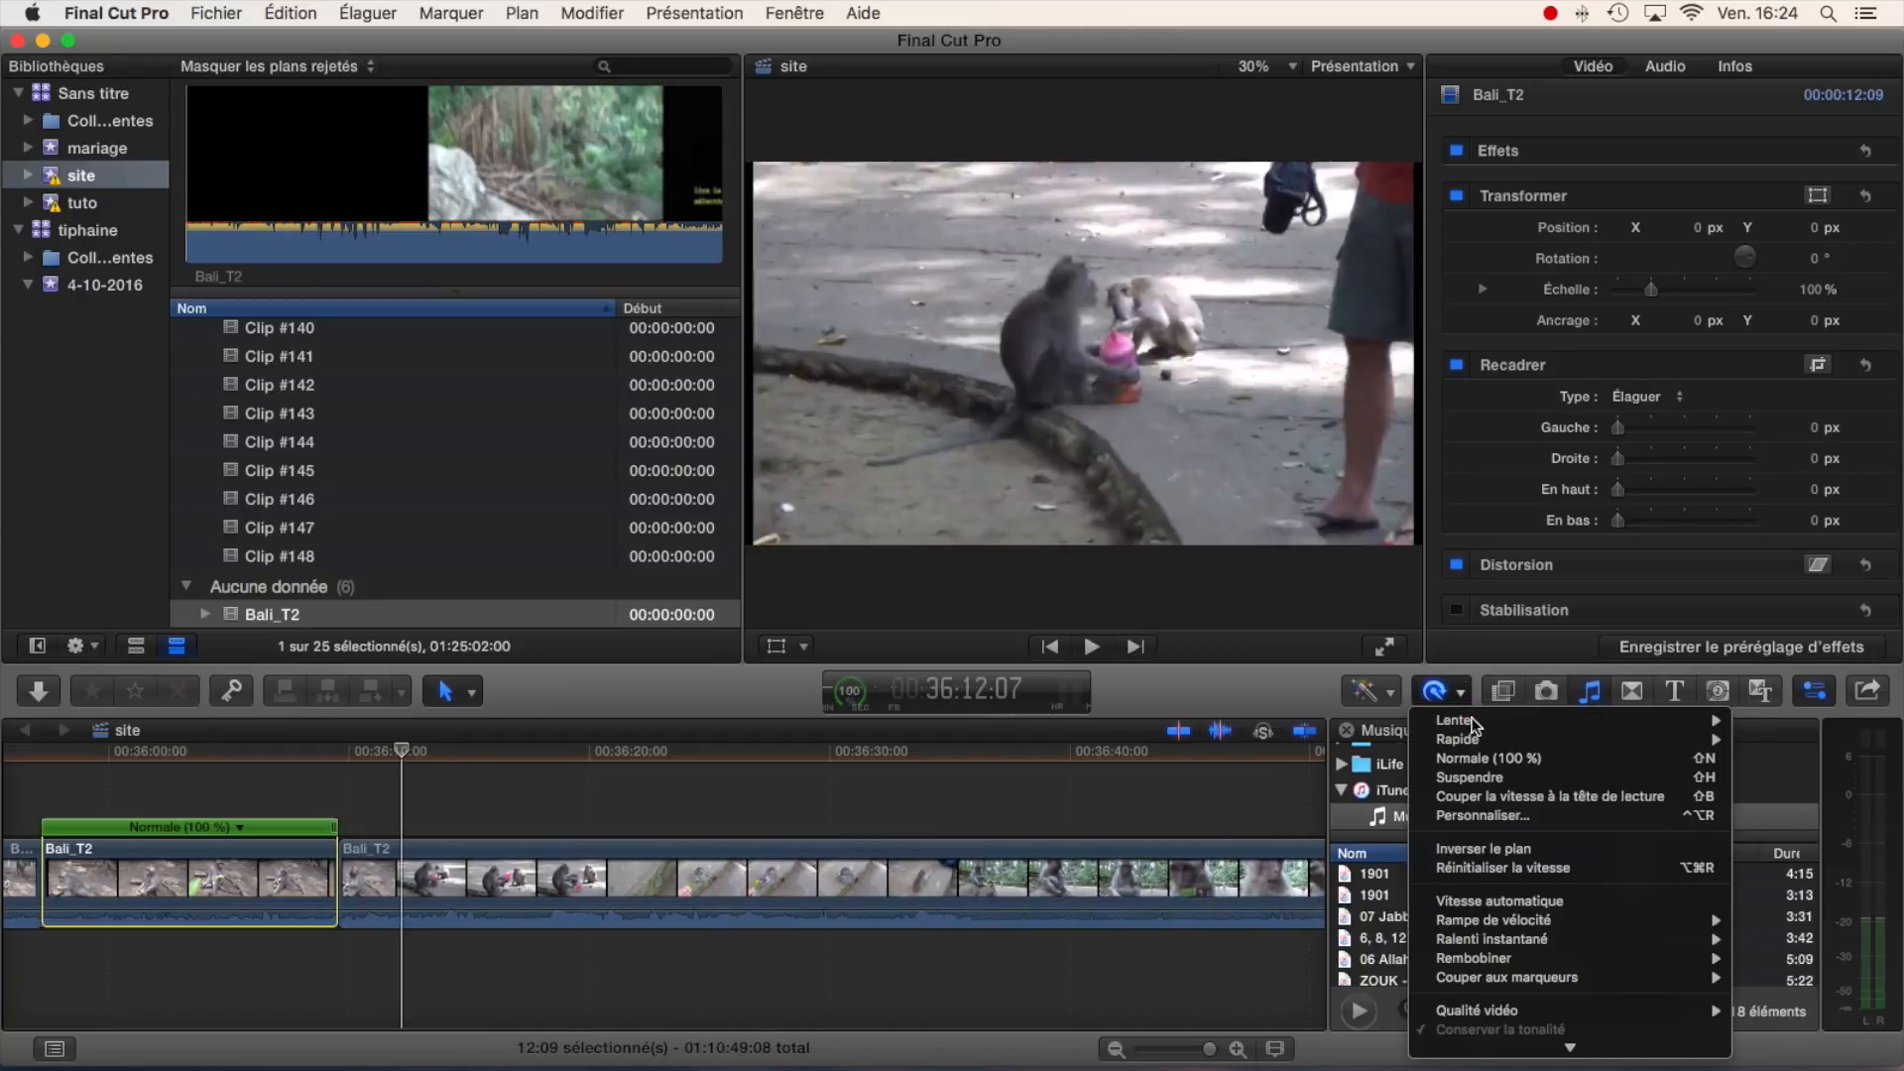
mouse_move(1543, 985)
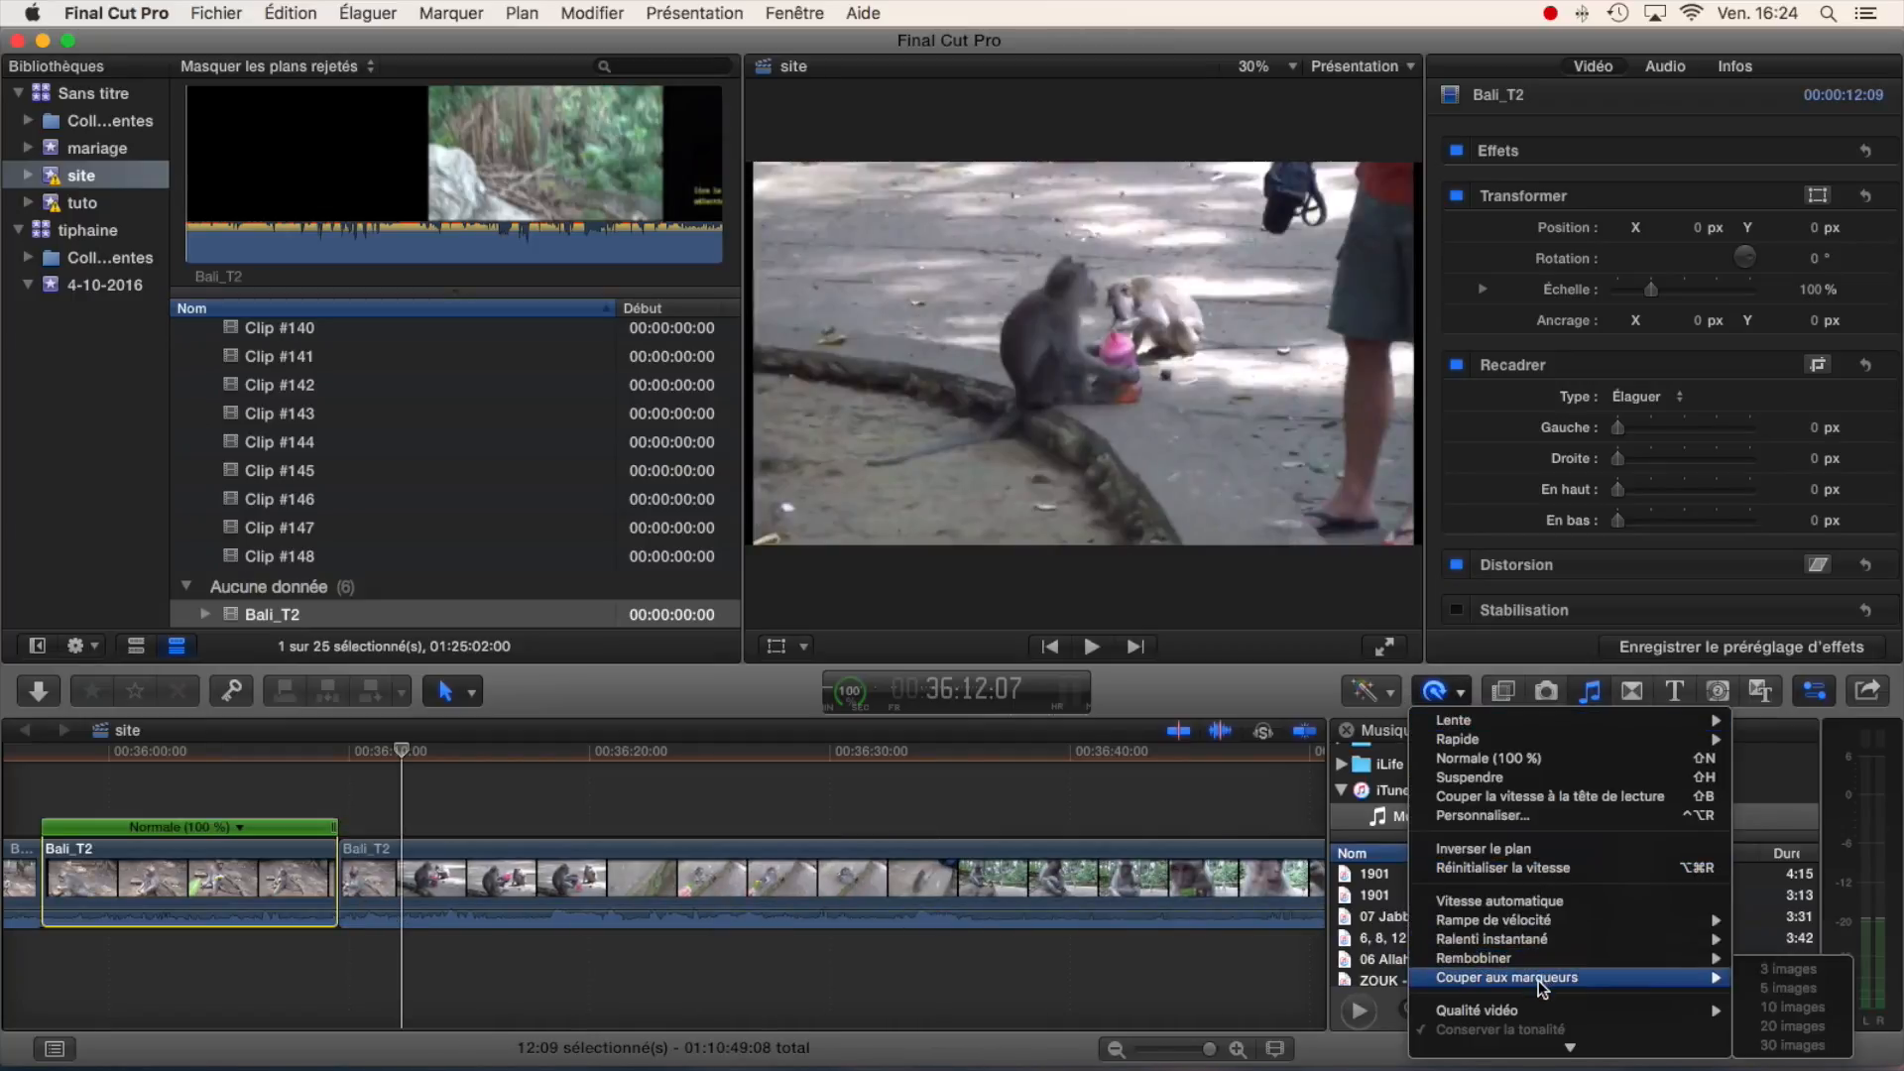
mouse_move(1515, 947)
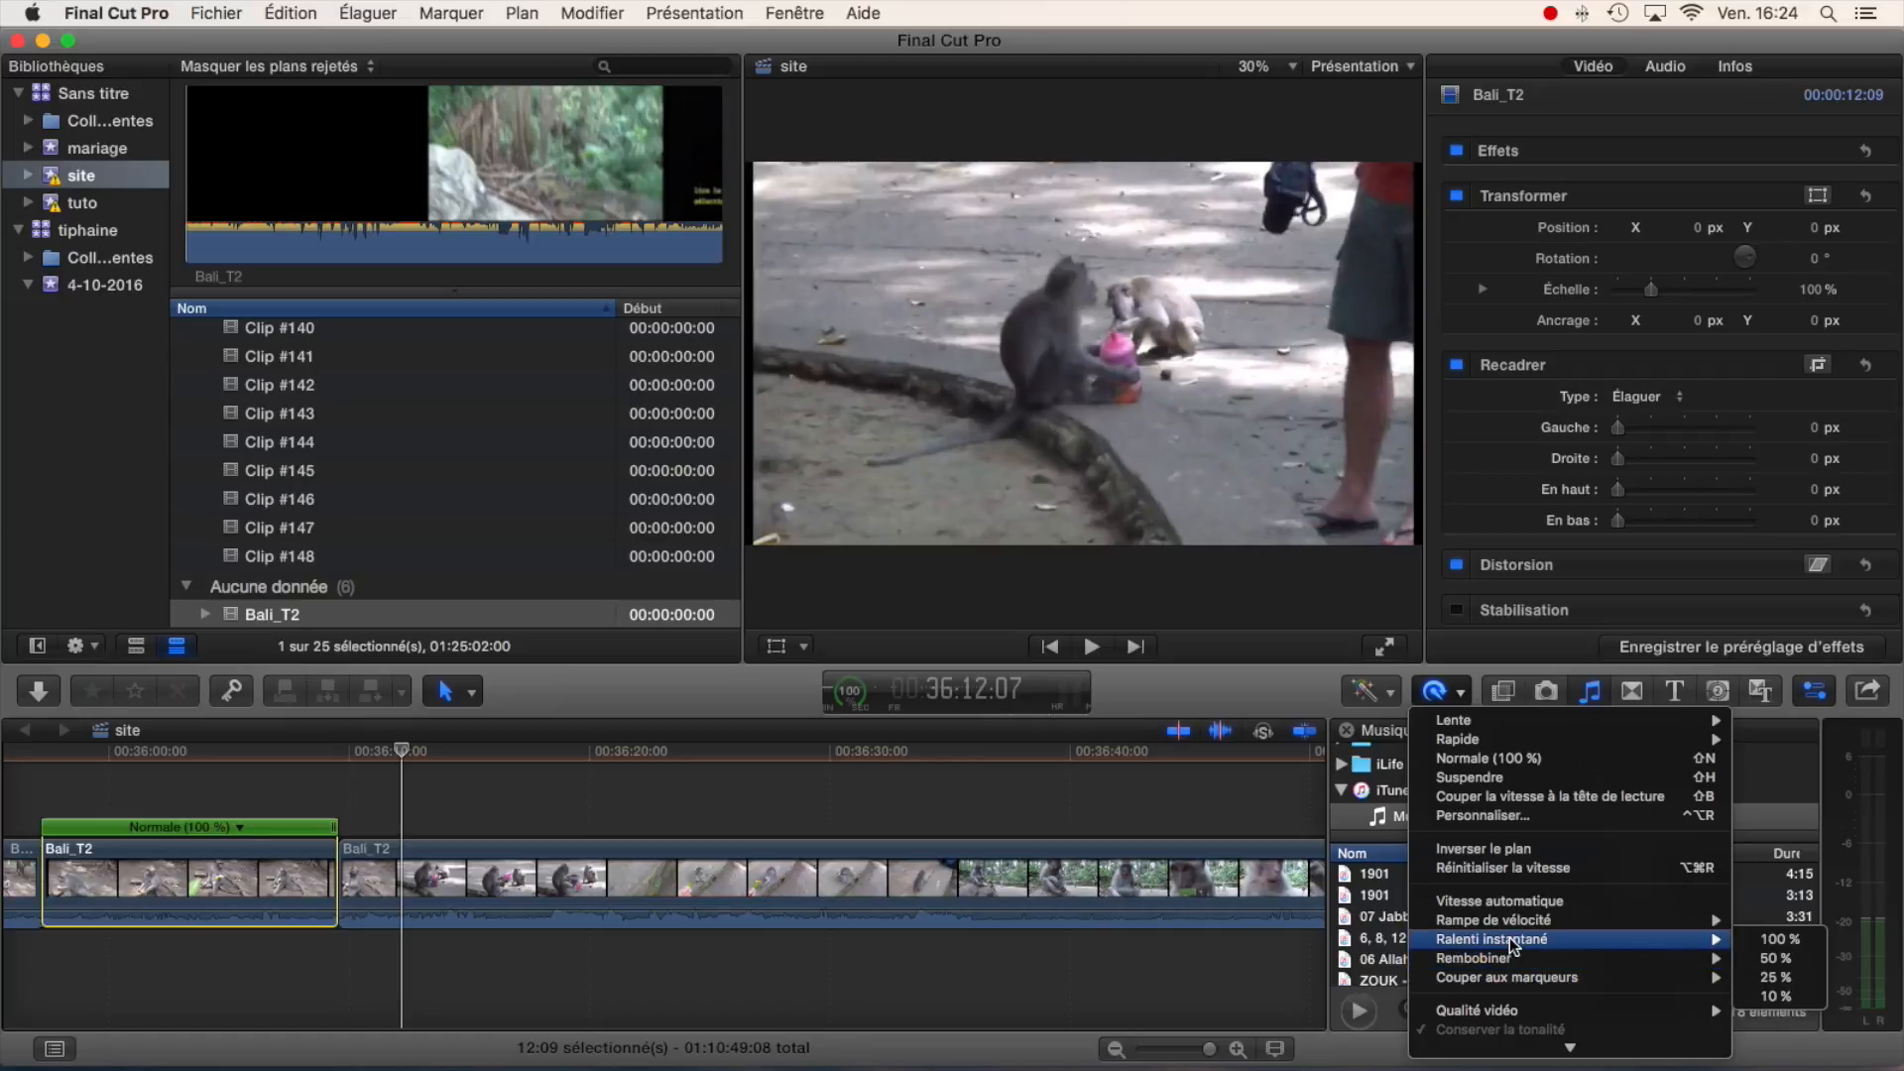
left_click(1485, 844)
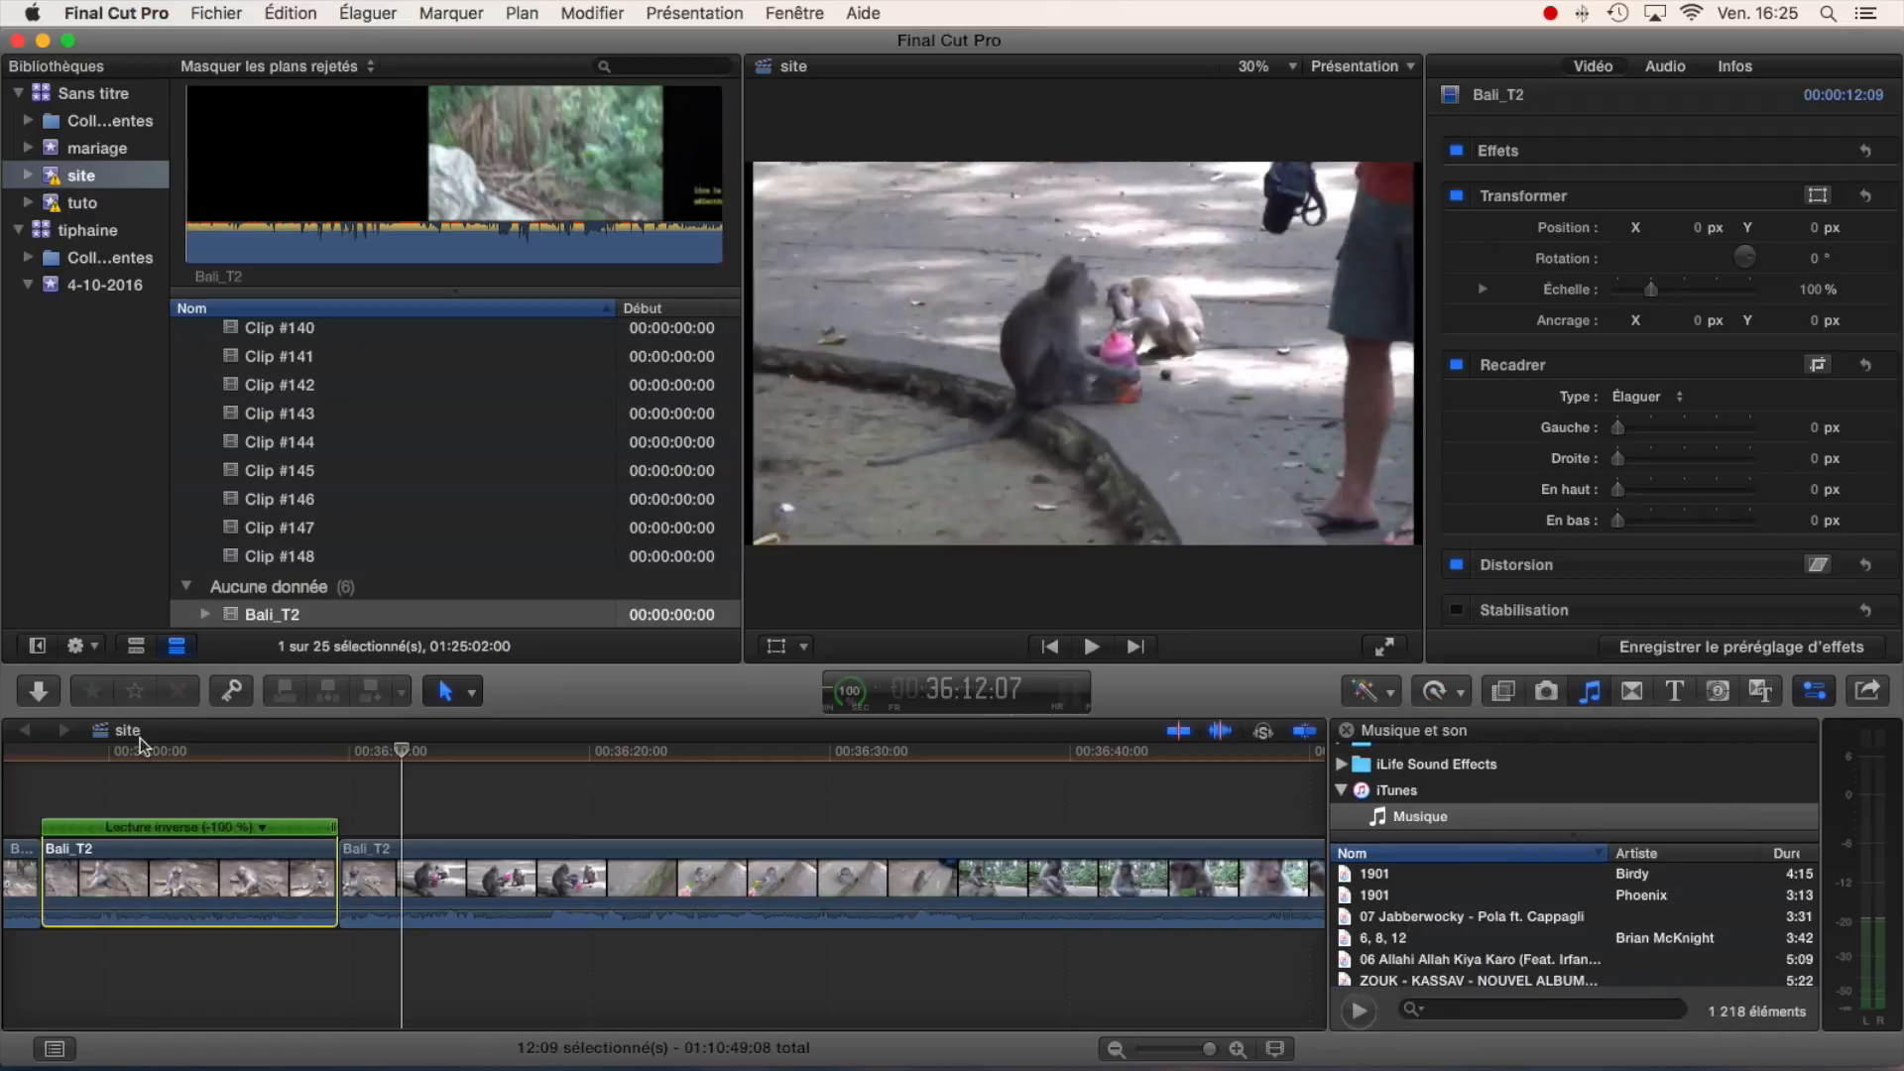
key("space")
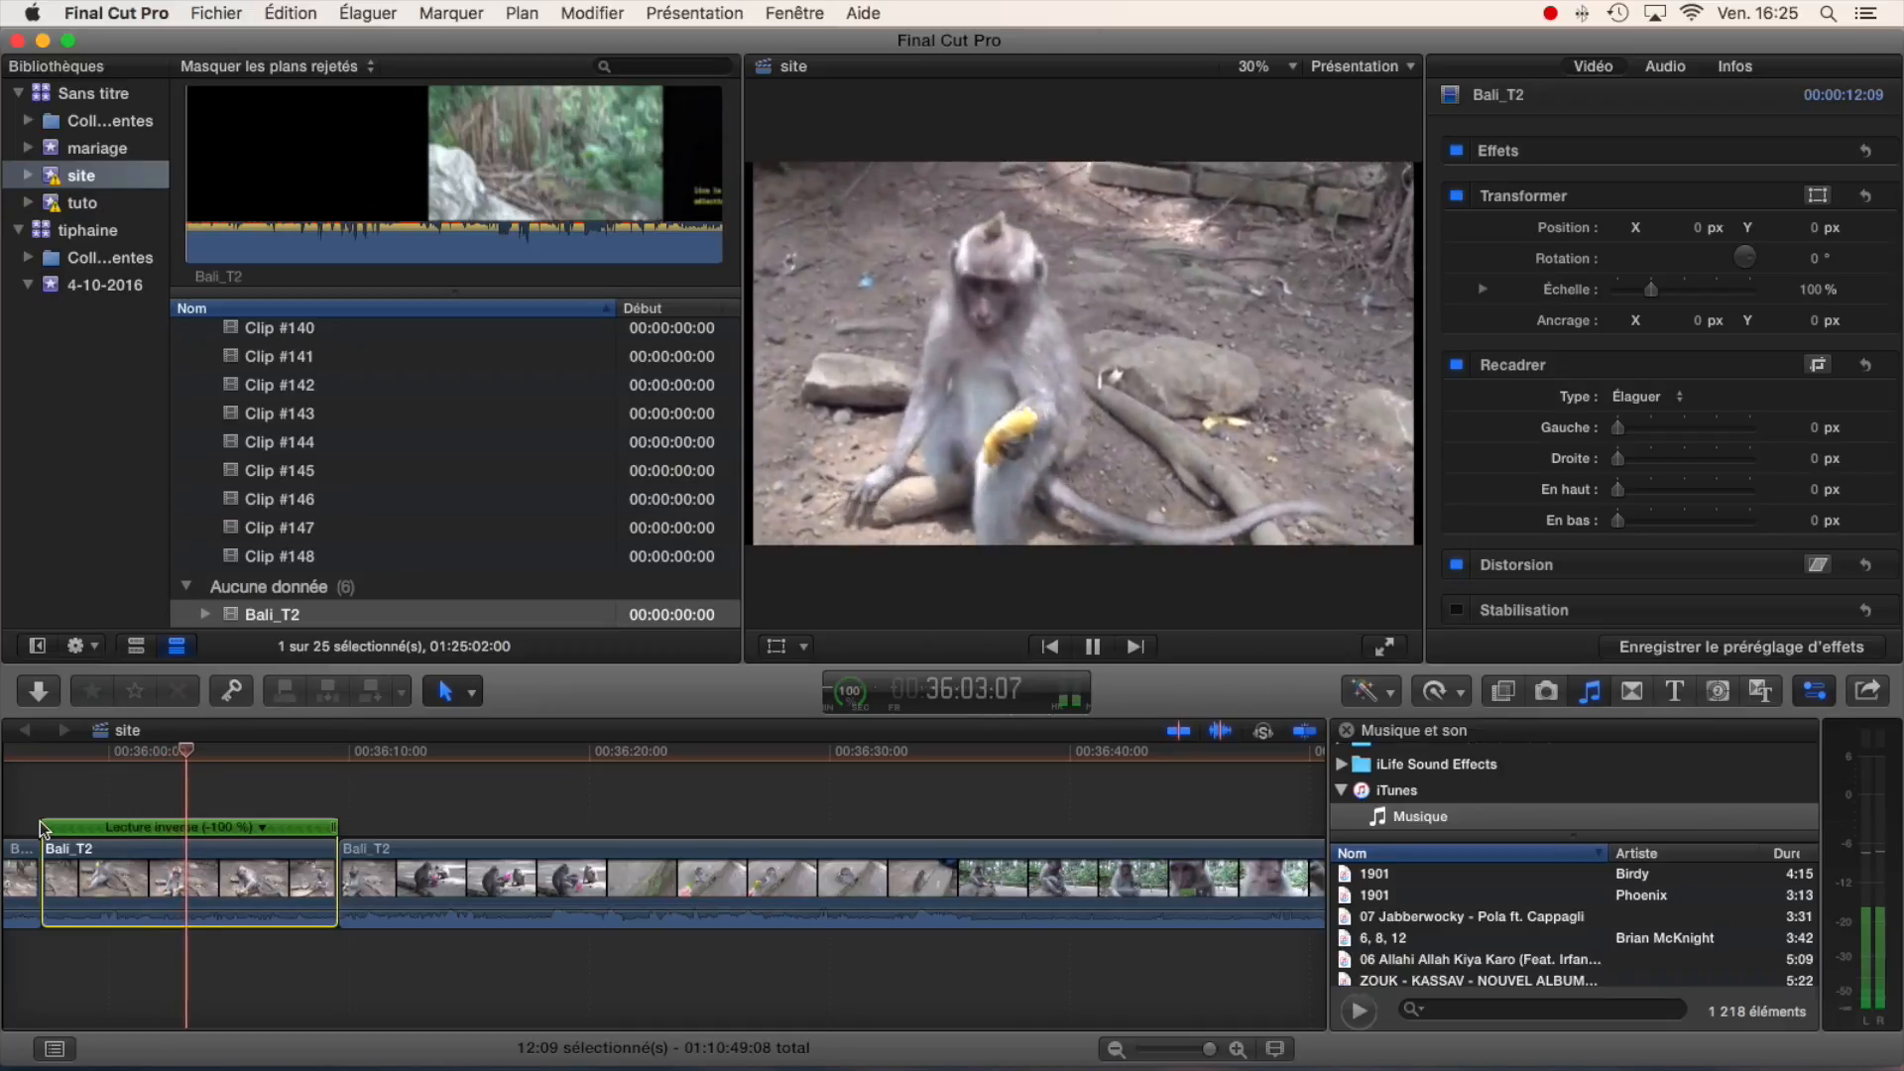
key("space")
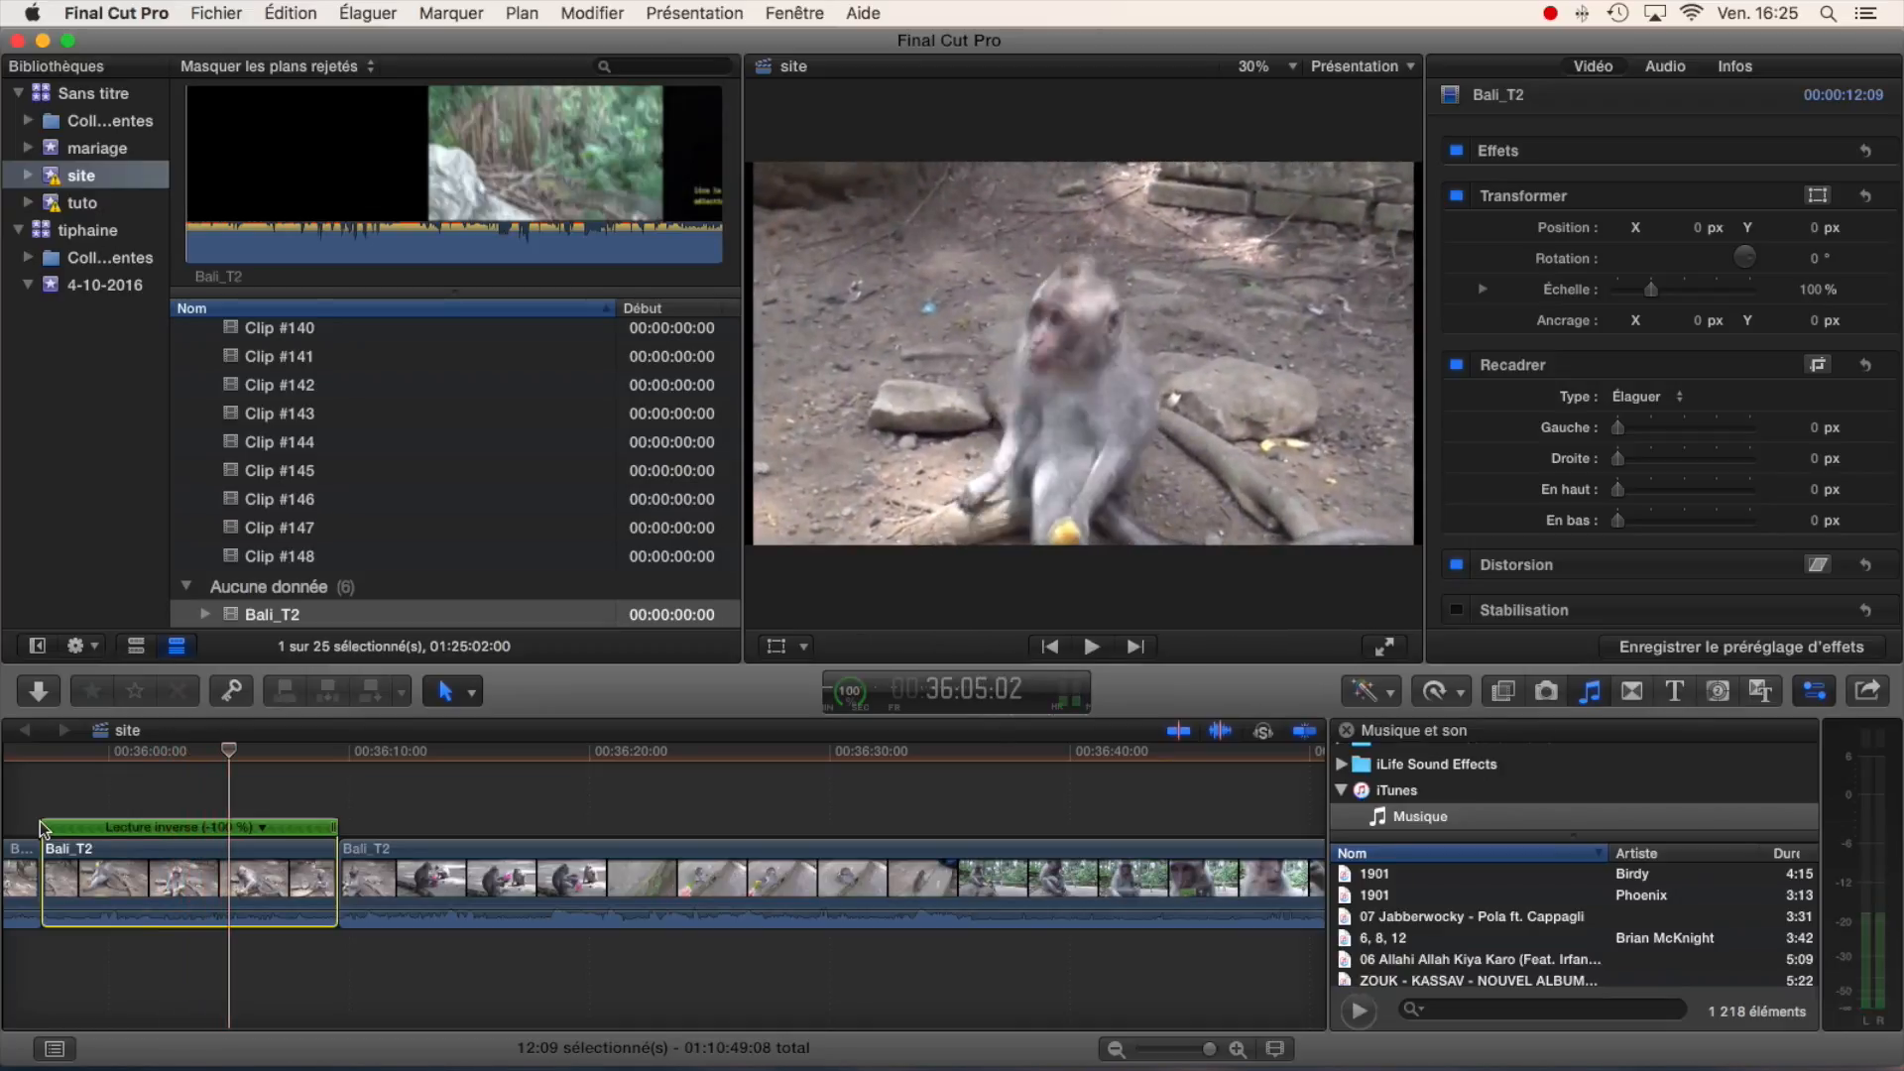
- Insert a hold (freeze) at the playhead, at 36:05:02 in the reversed segment, and play back across it
left_click(1465, 691)
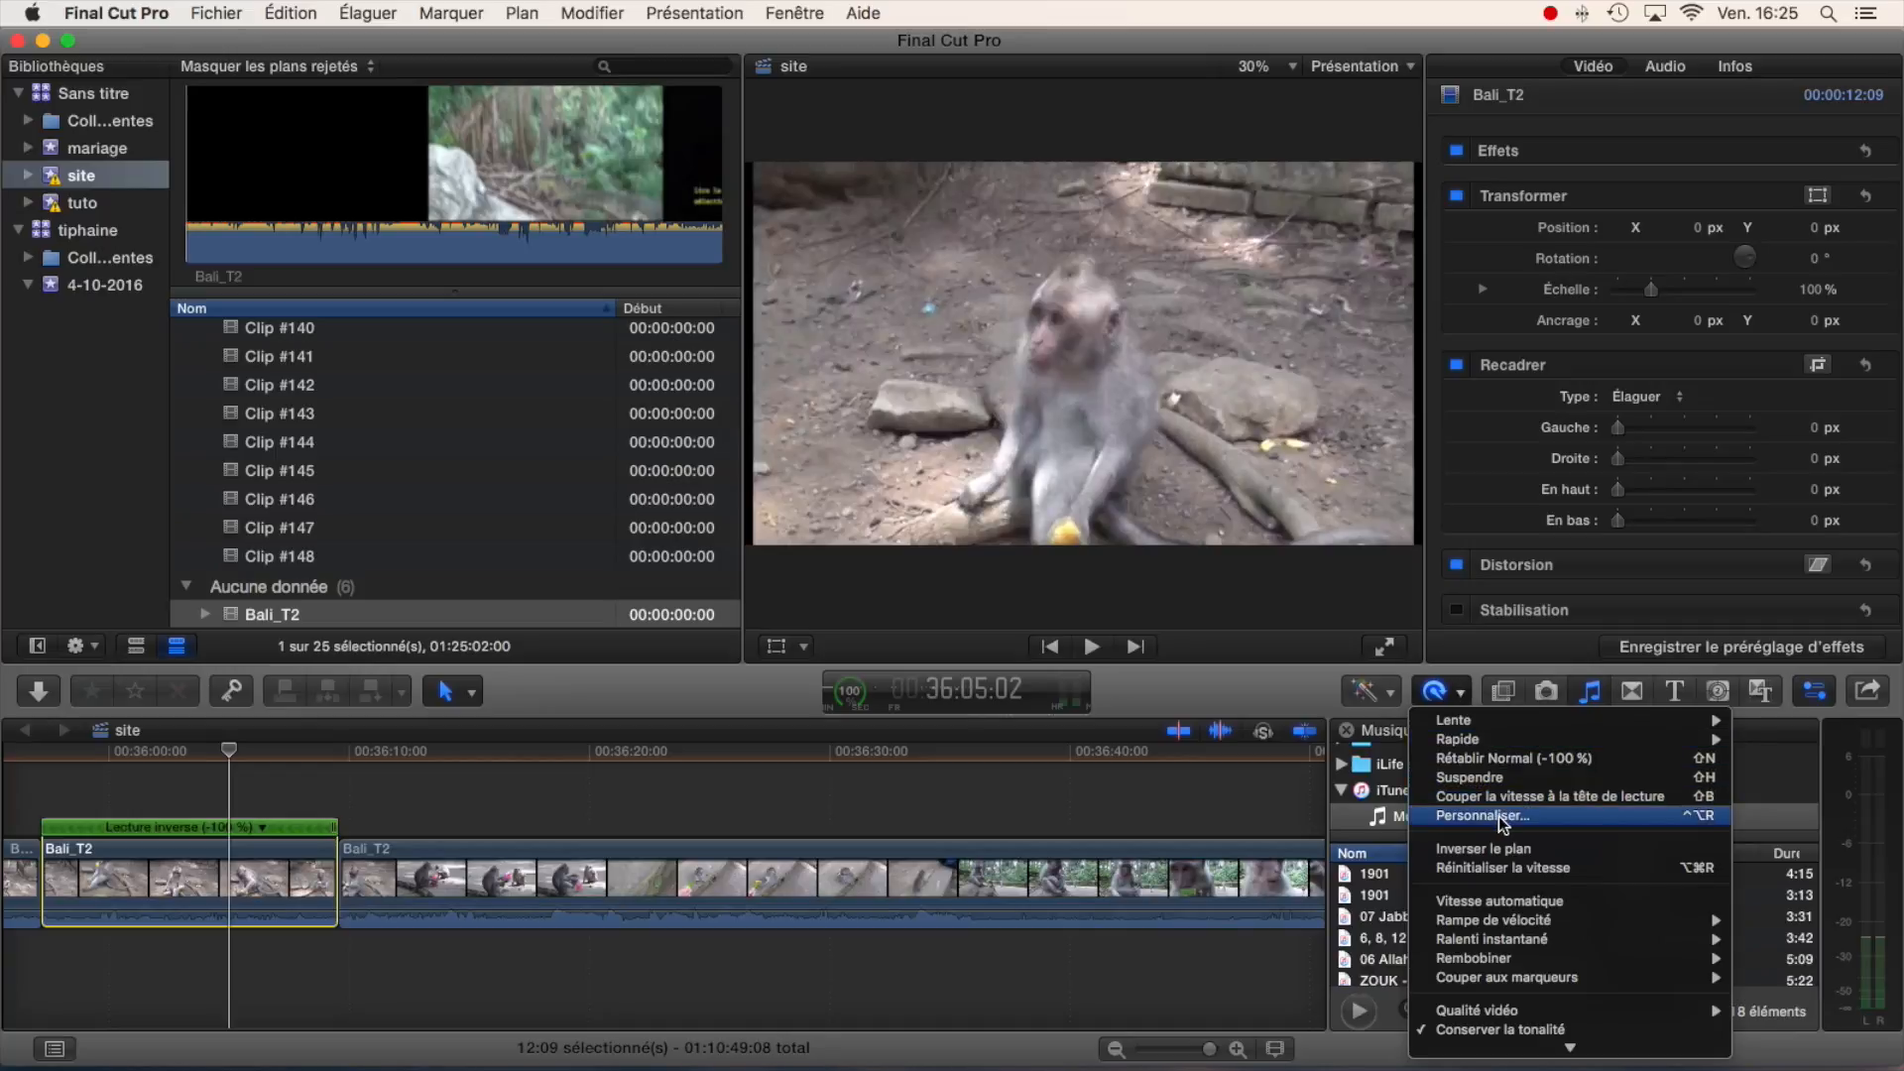
mouse_move(1481, 744)
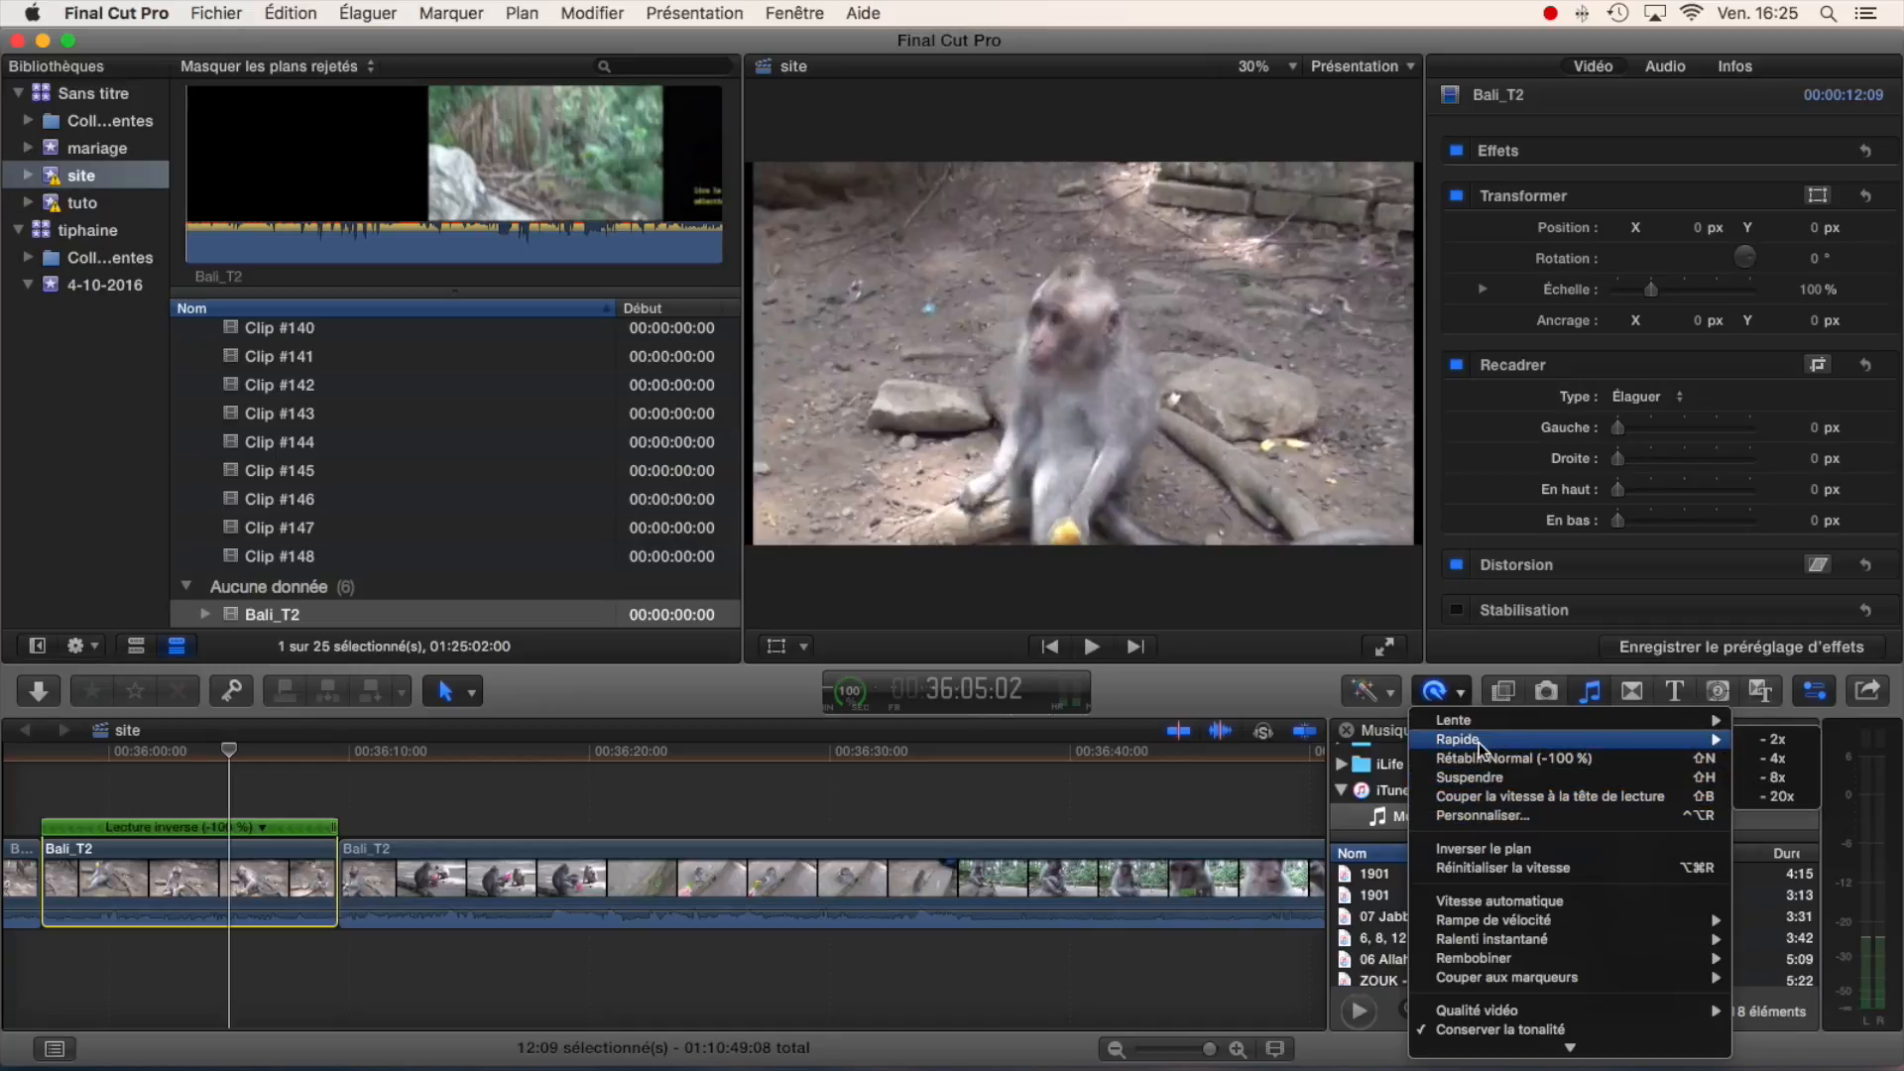
left_click(1465, 696)
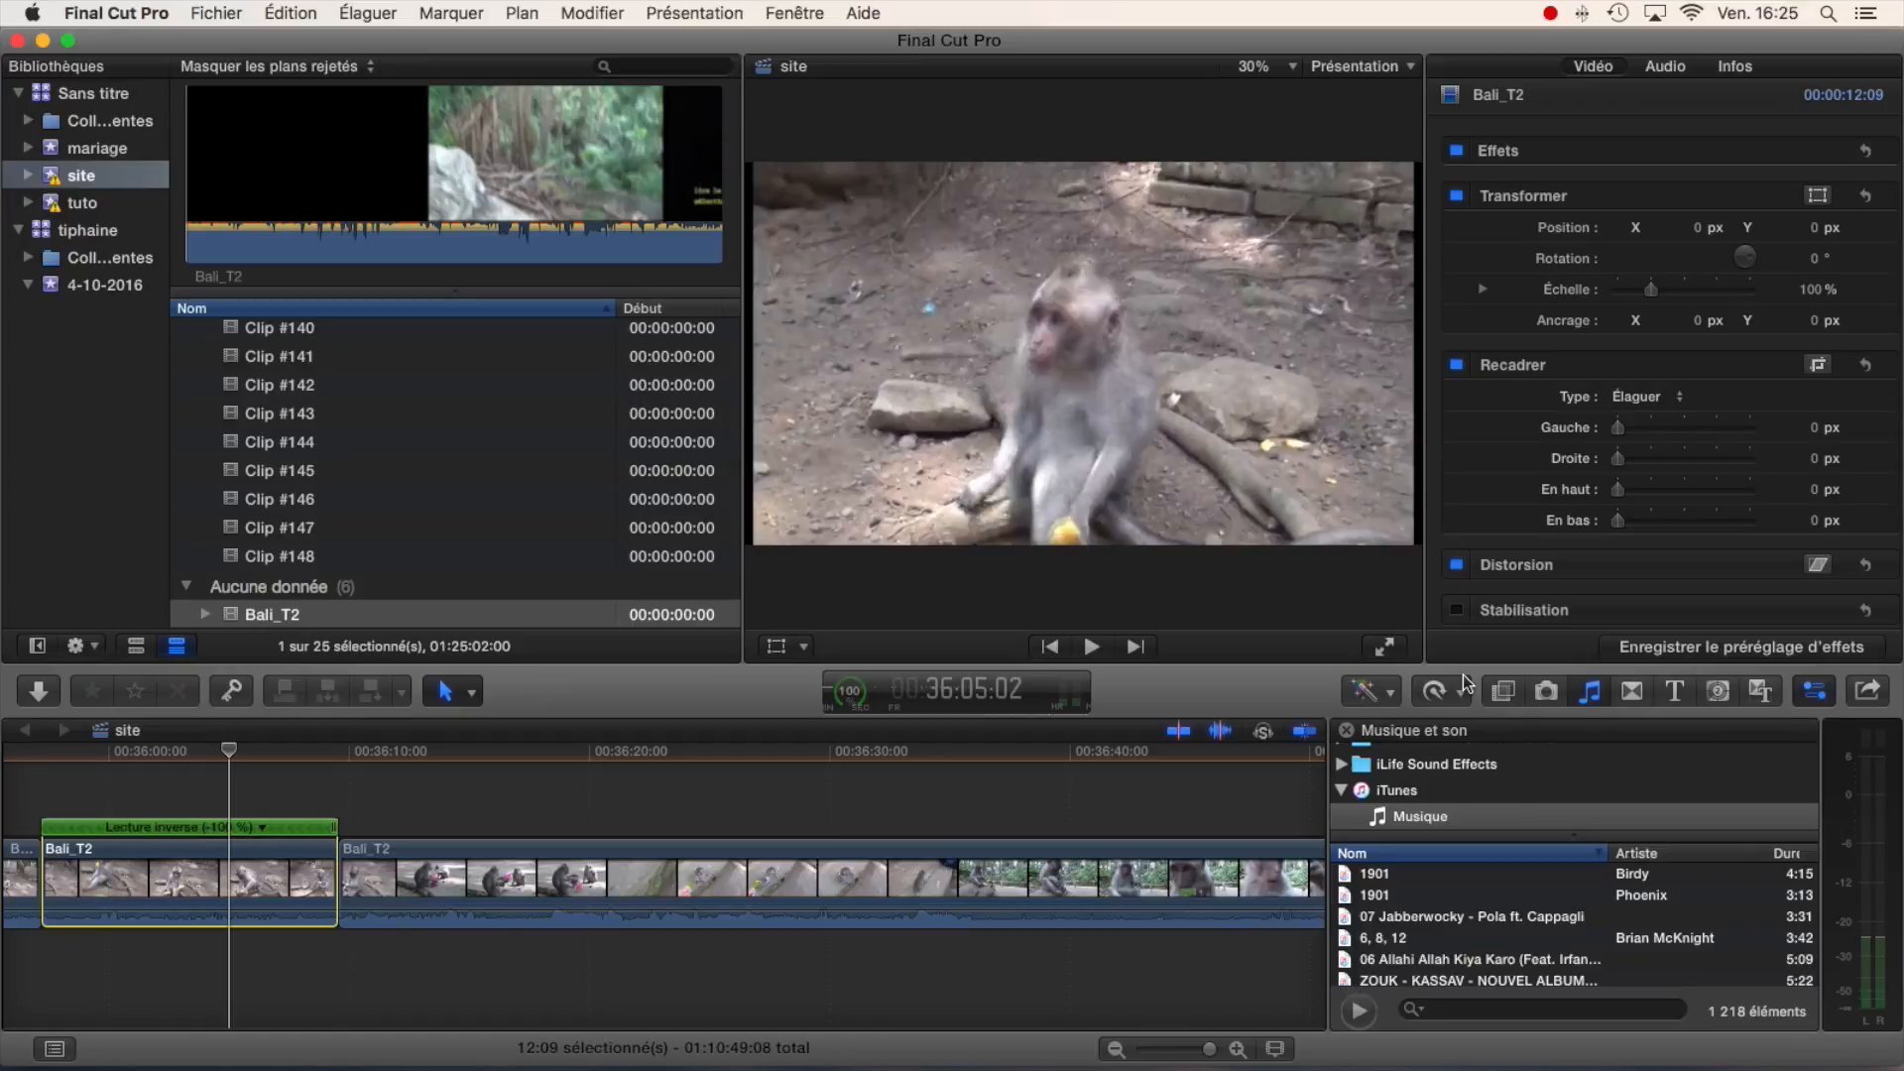
left_click(1465, 686)
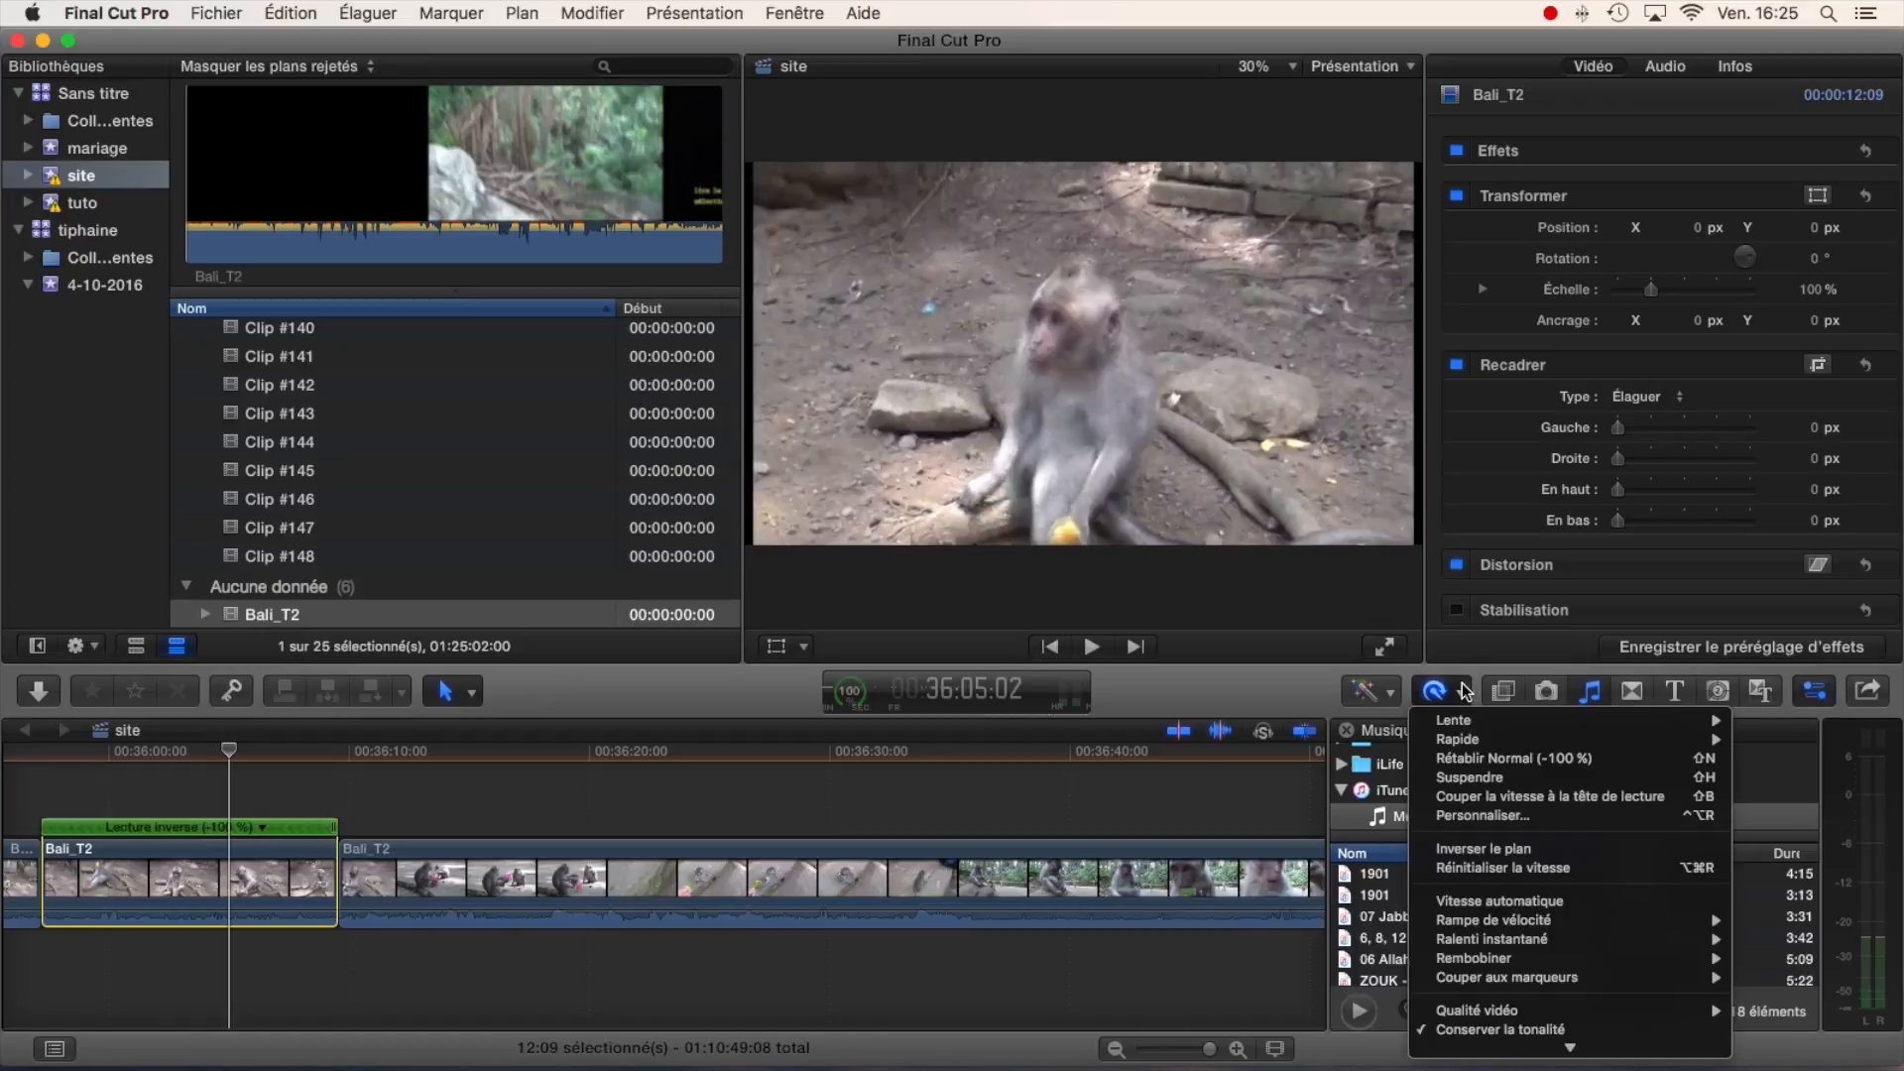
left_click(1498, 781)
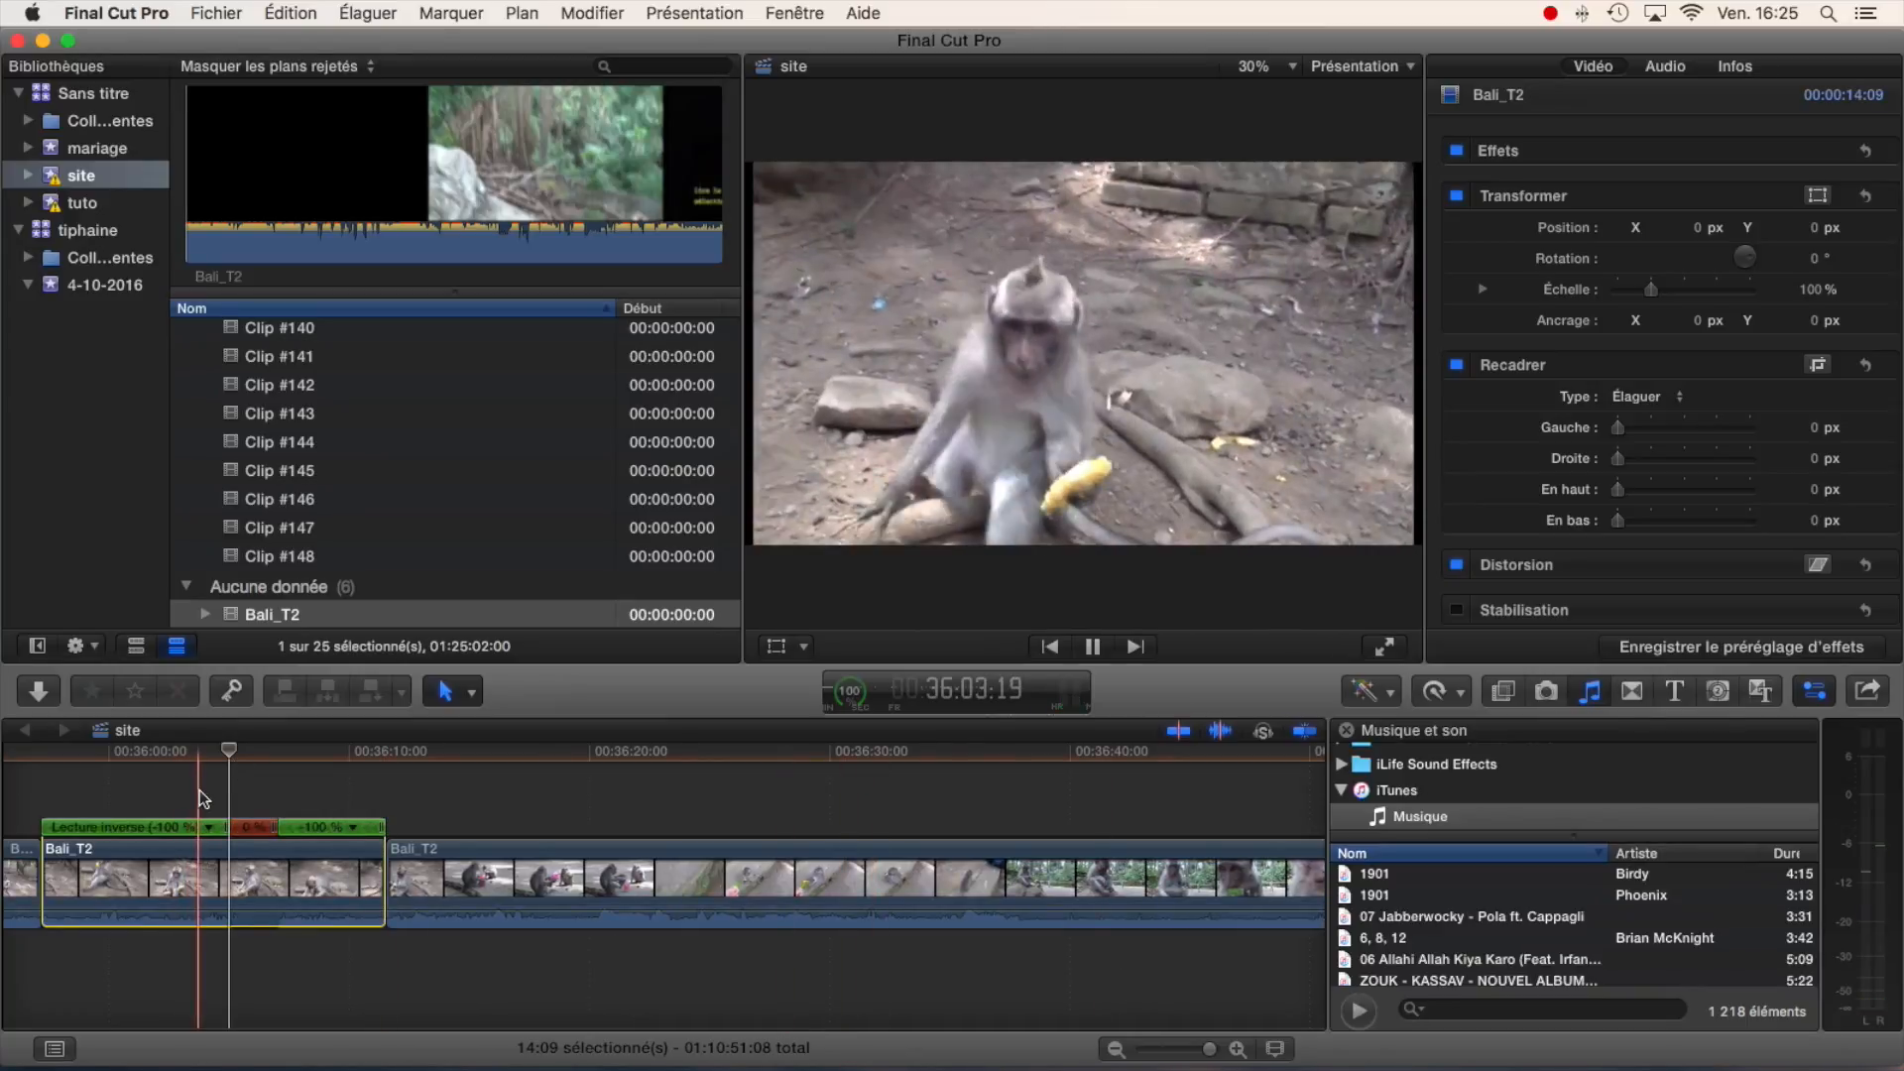
key("space")
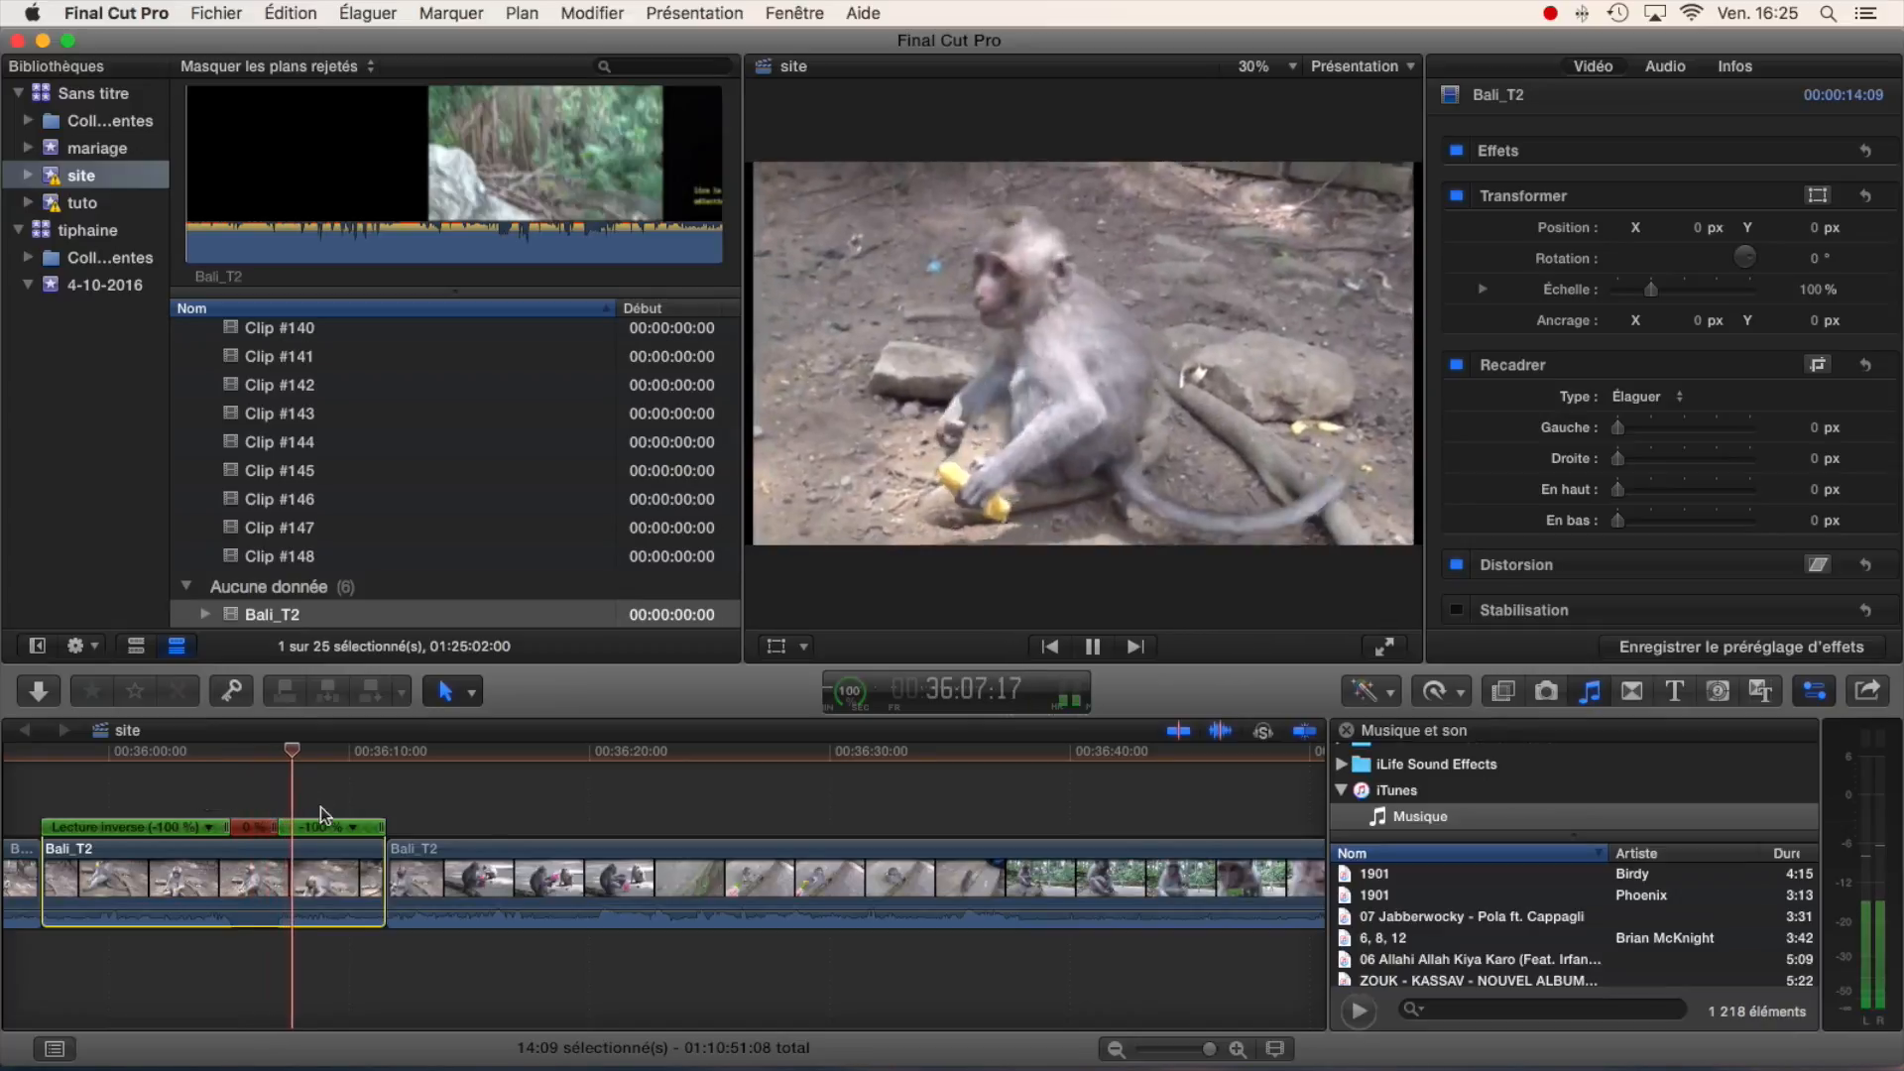
- Adjust the length of the hold section, first extending it and finally shortening it until the segment lasts 00:00:13:06
left_click(254, 789)
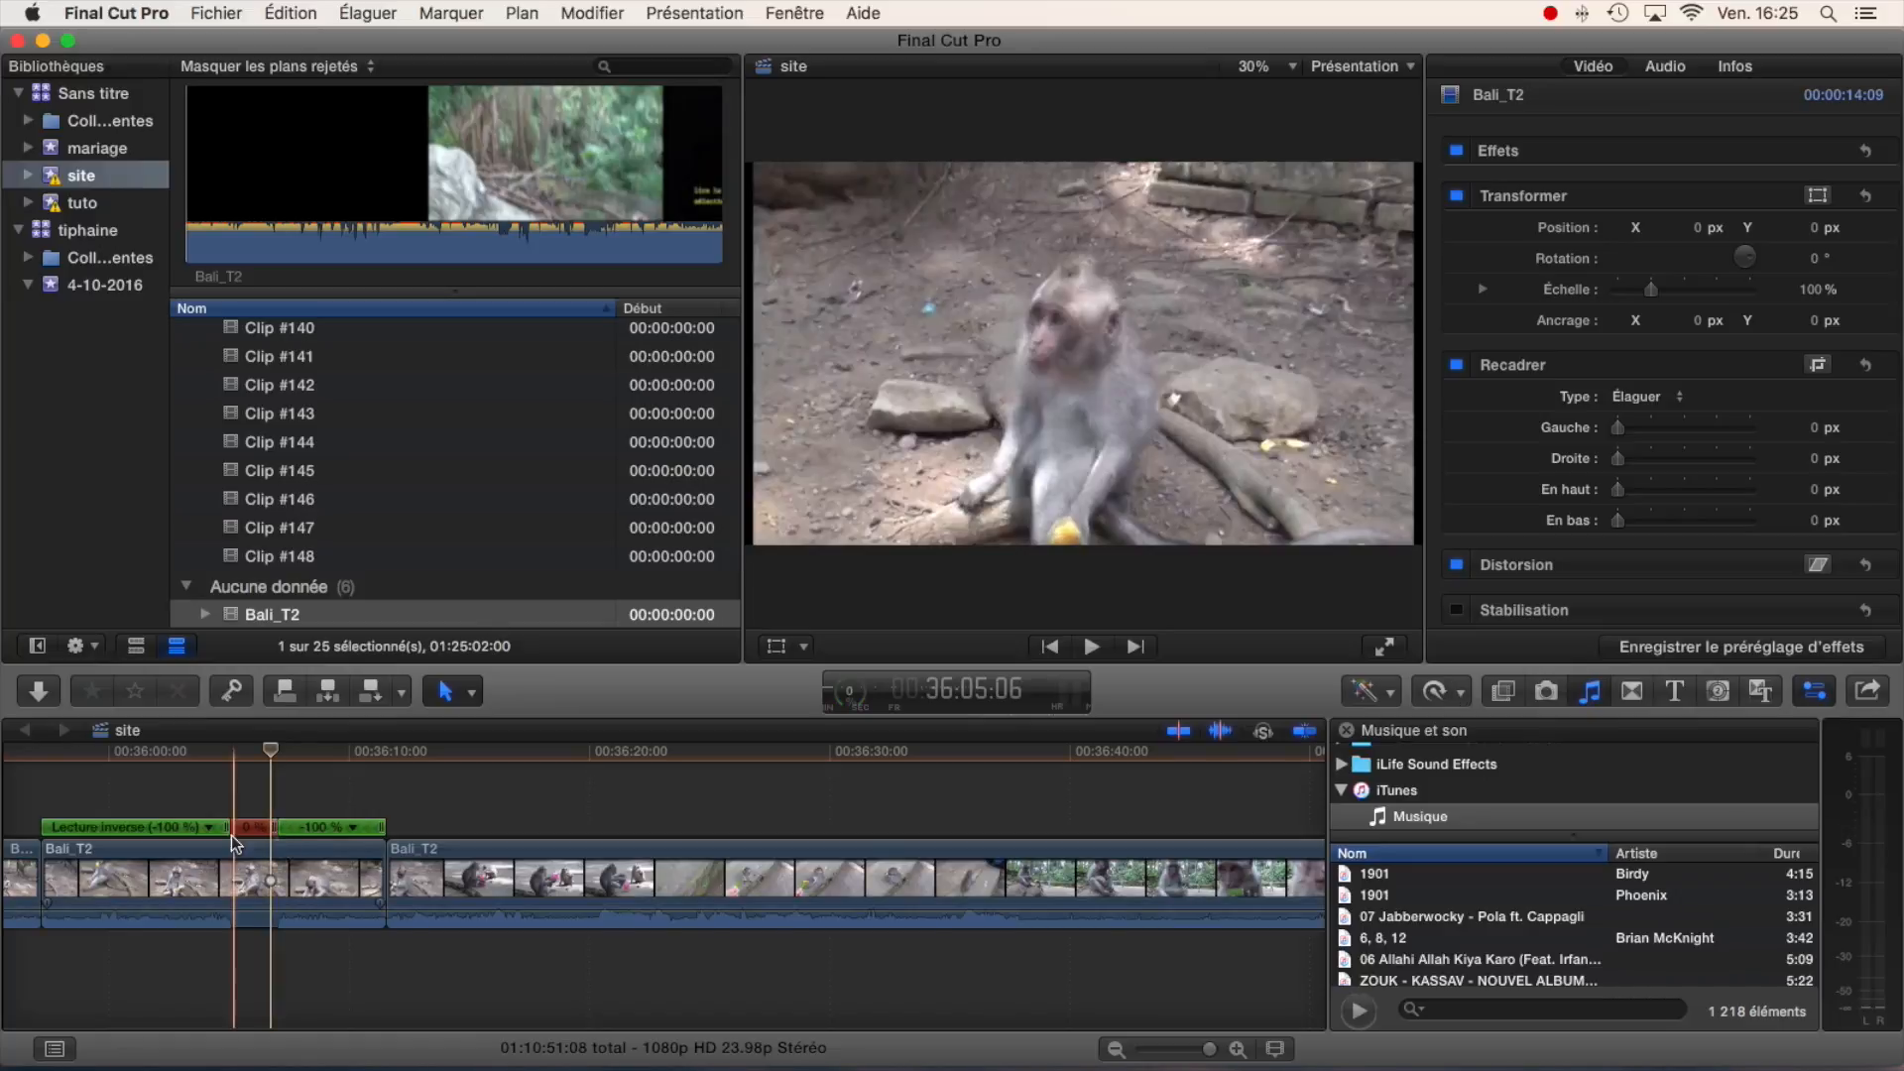
key("super+equal")
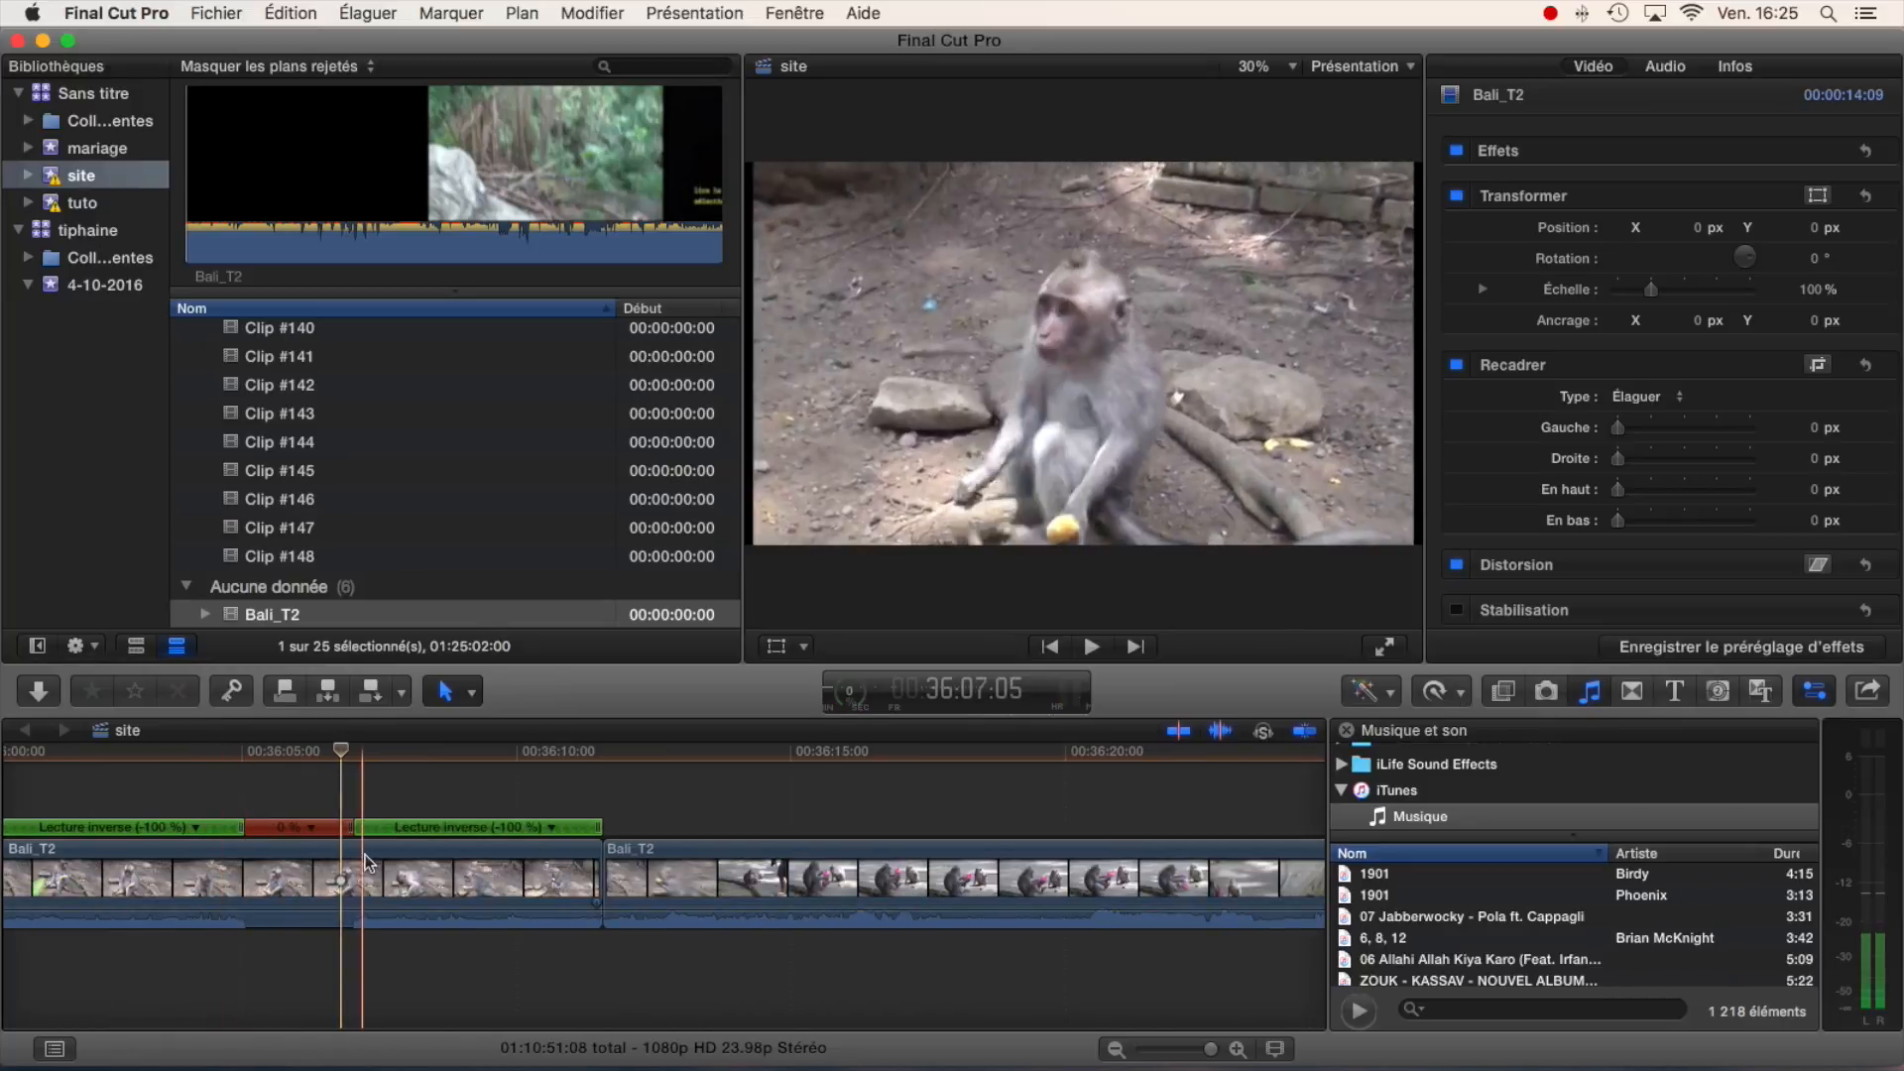
left_click_drag(338, 837, 377, 838)
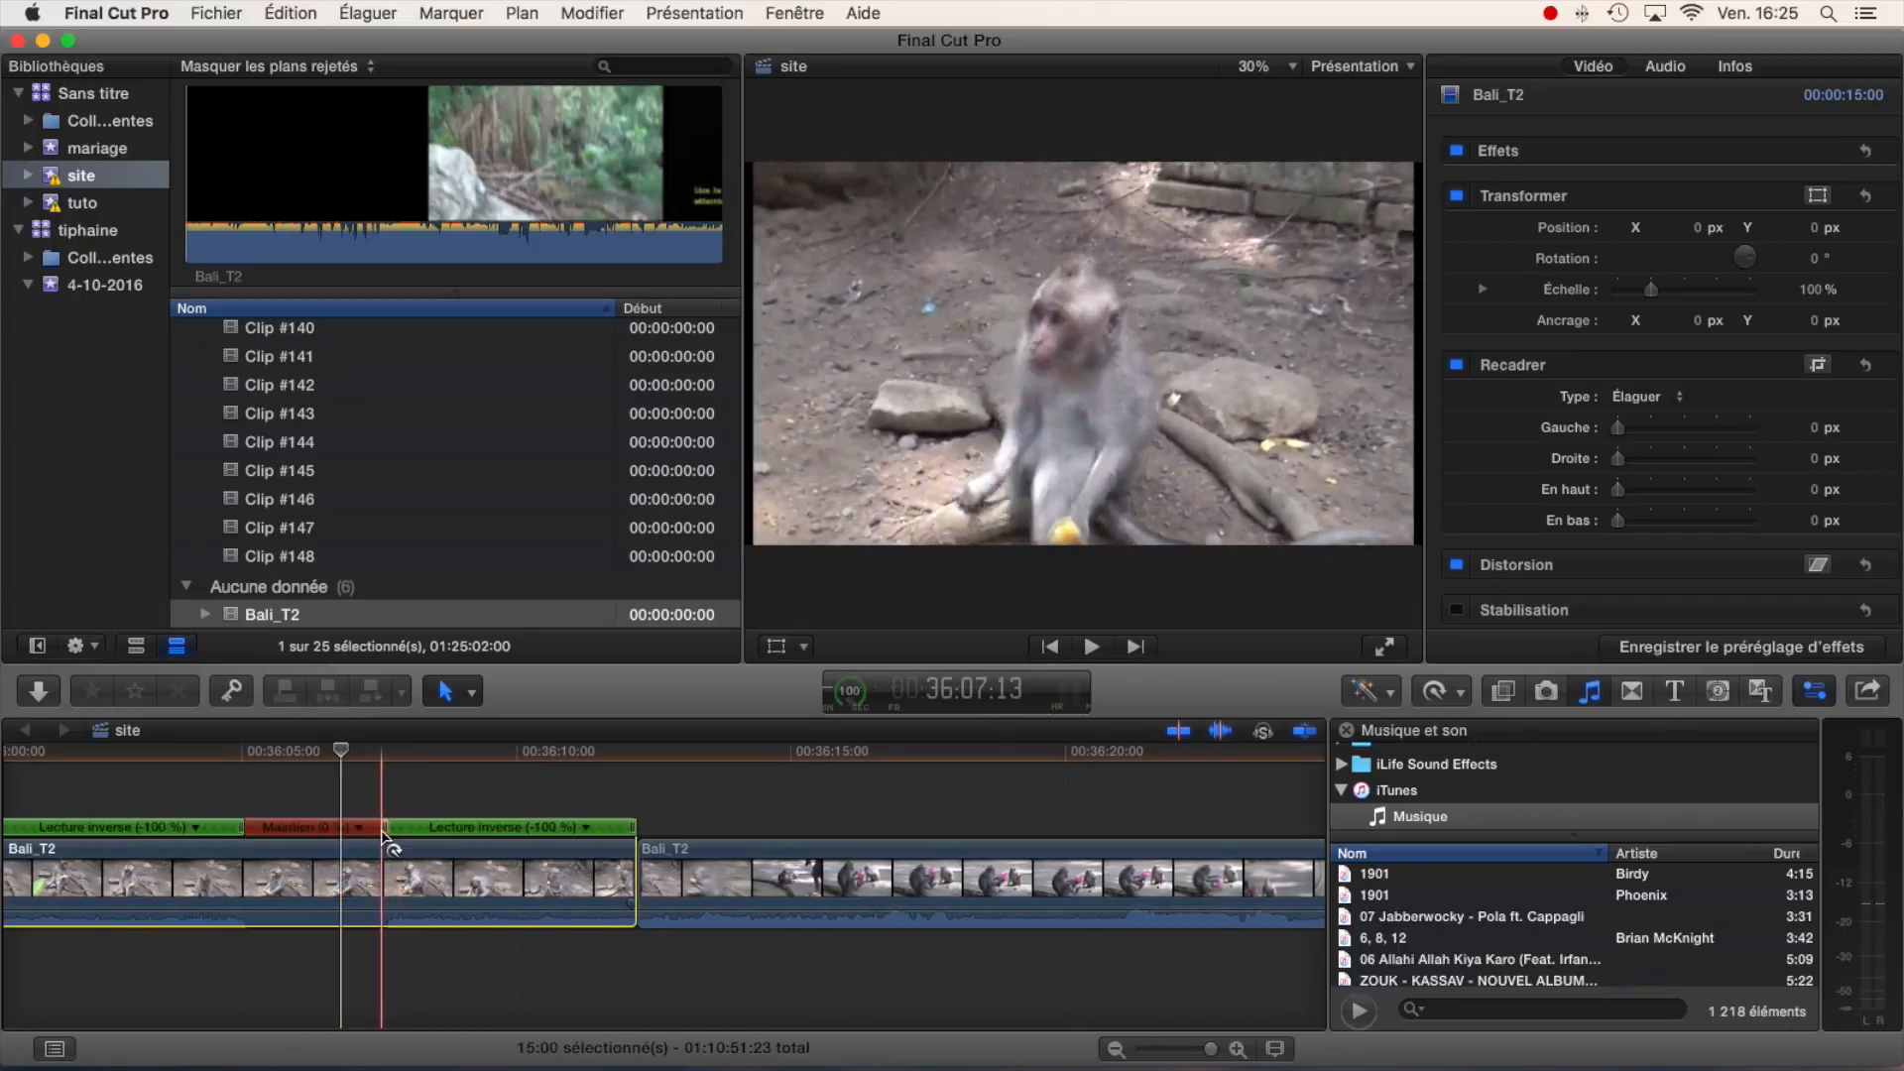
left_click_drag(384, 828, 289, 828)
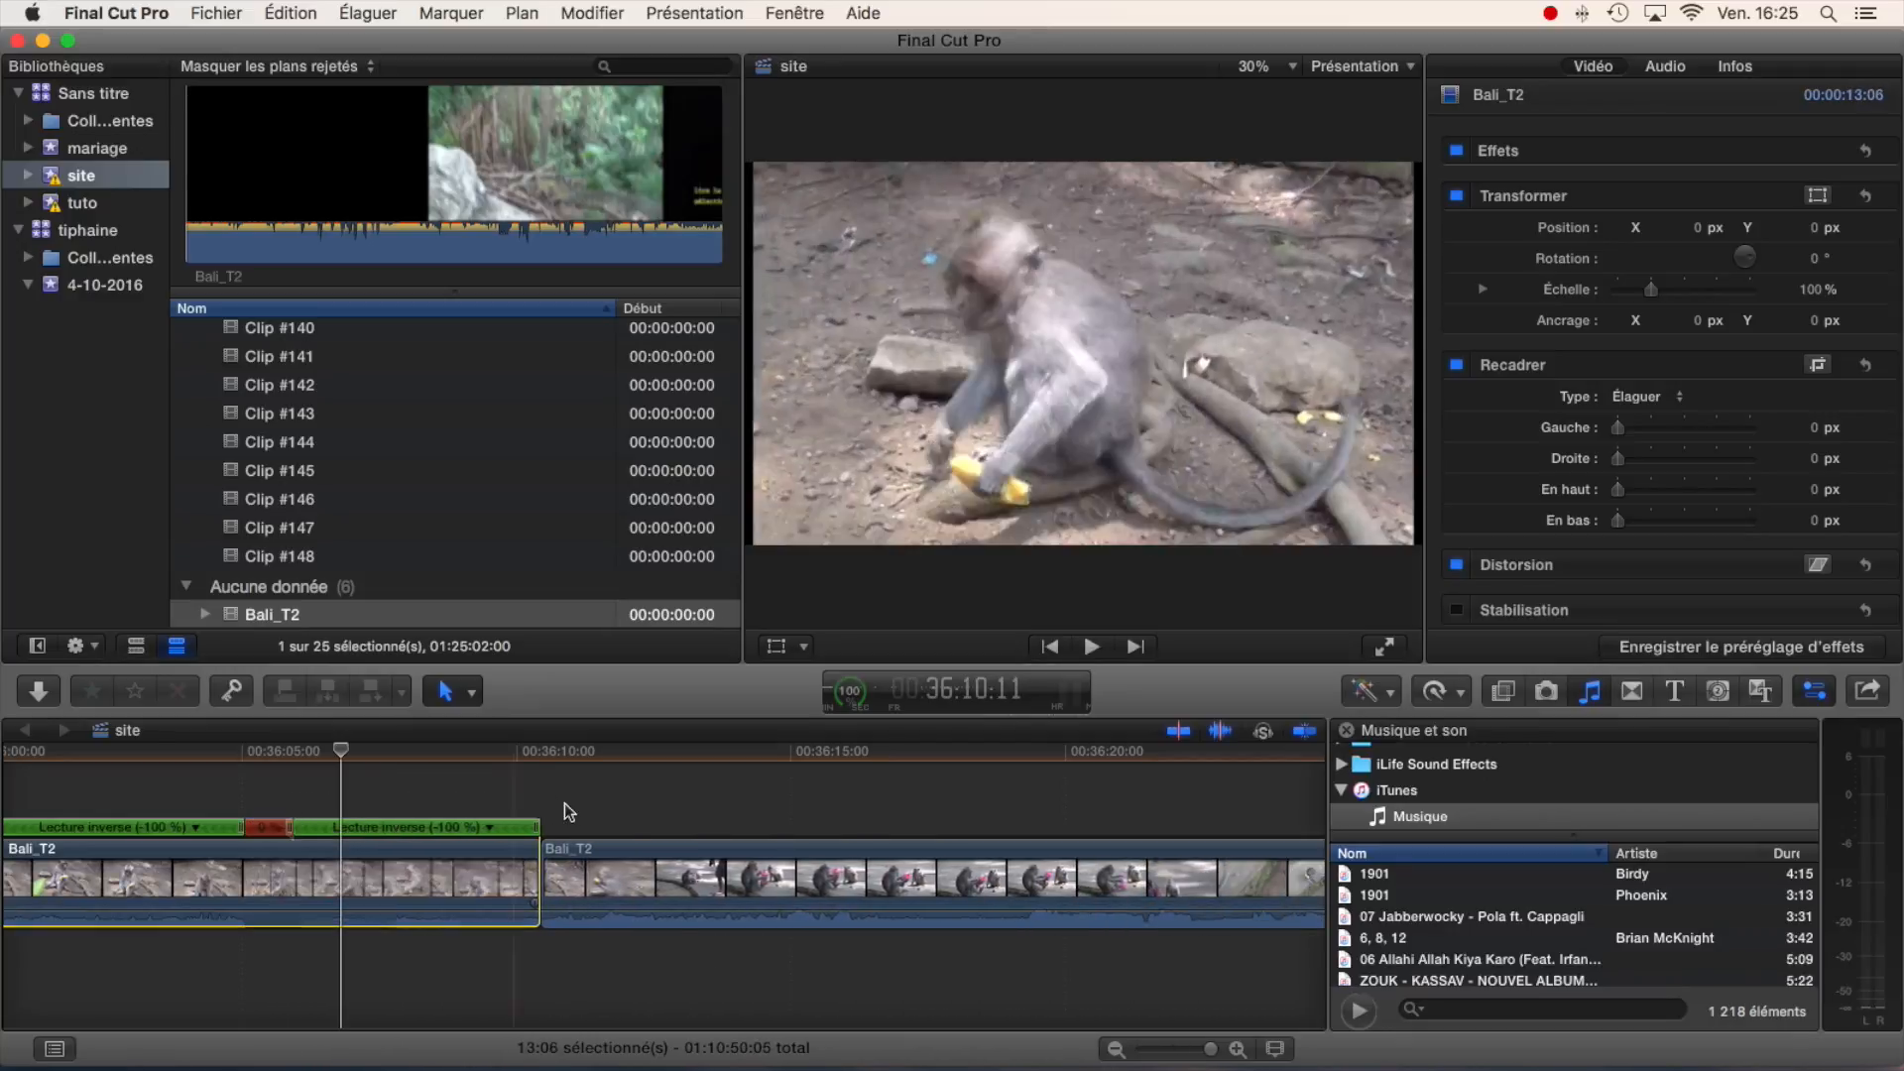
- Compress the reversed section after the hold to a fast rewind of -109% by shortening its retiming bar
mouse_move(539, 831)
left_mouse_down()
mouse_move(778, 829)
mouse_move(431, 830)
mouse_move(520, 829)
left_mouse_up()
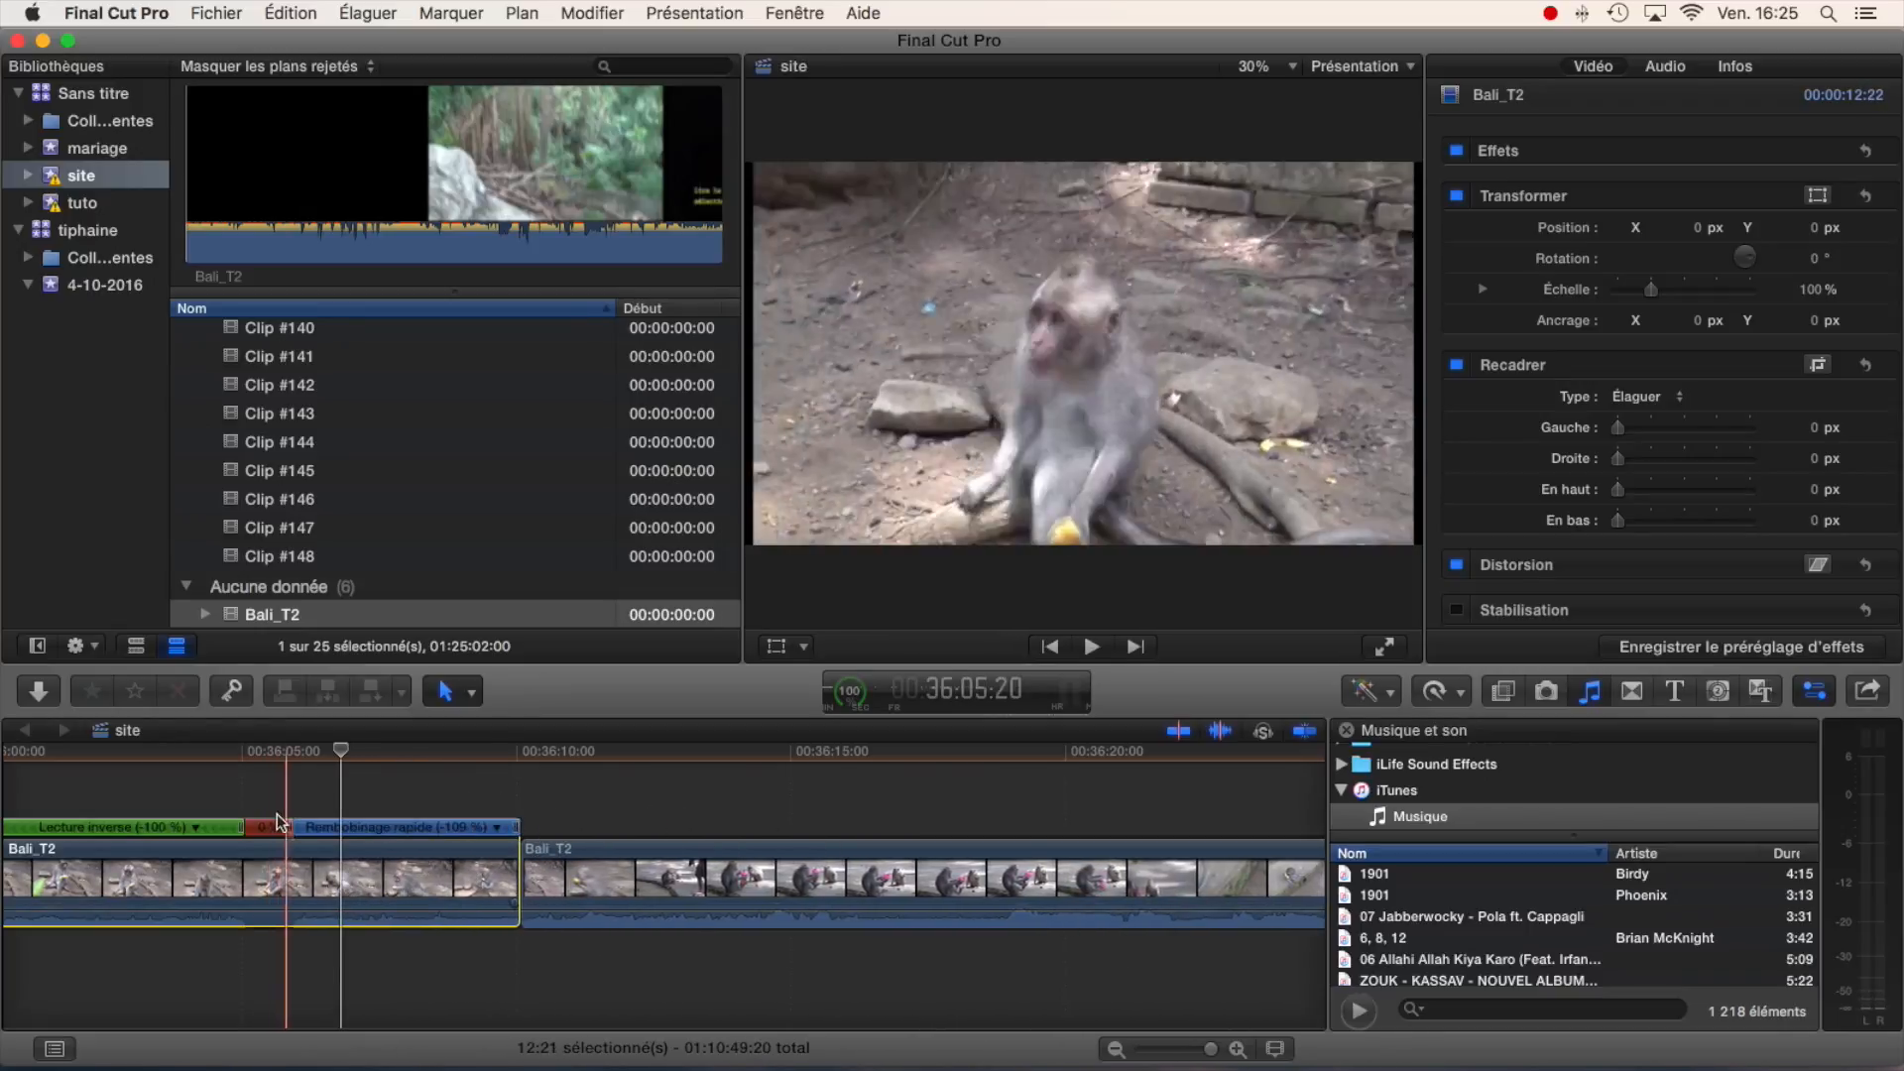
left_click(100, 829)
left_click(99, 830)
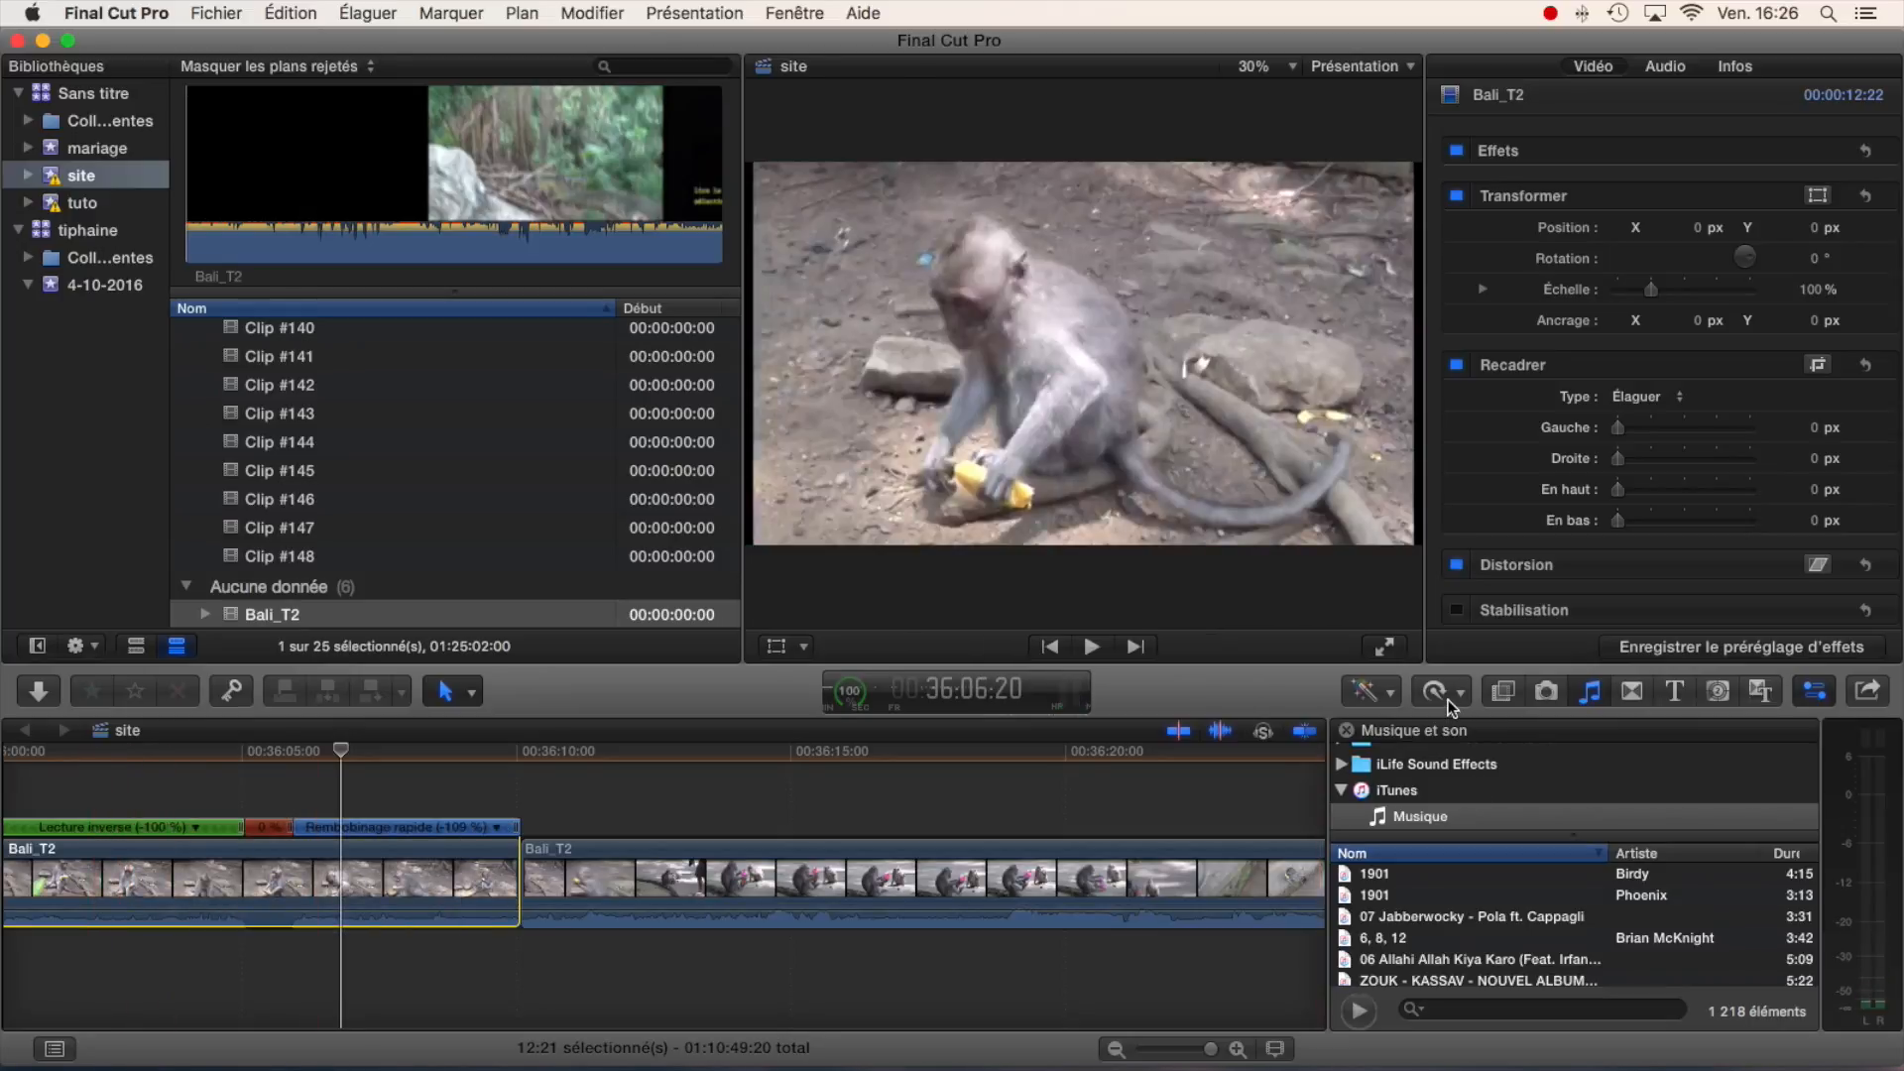
left_click(1448, 700)
left_click(349, 789)
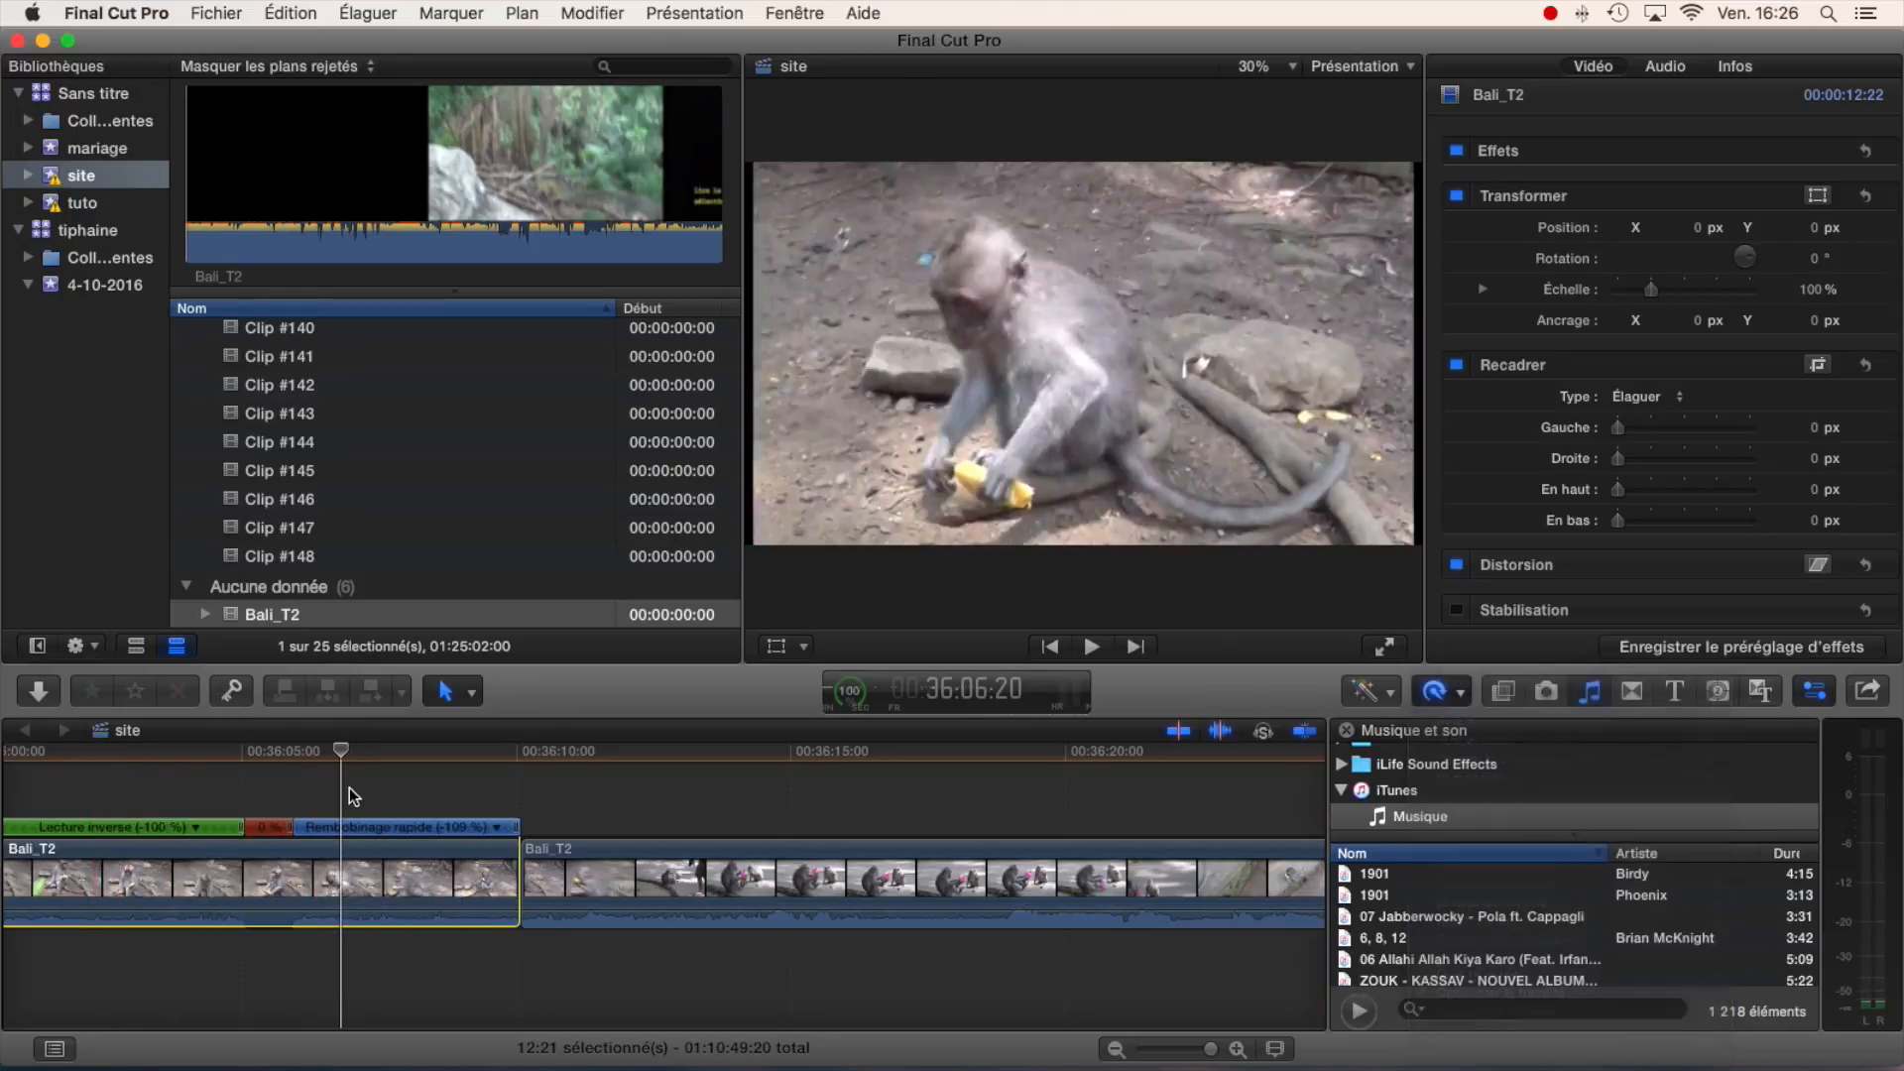